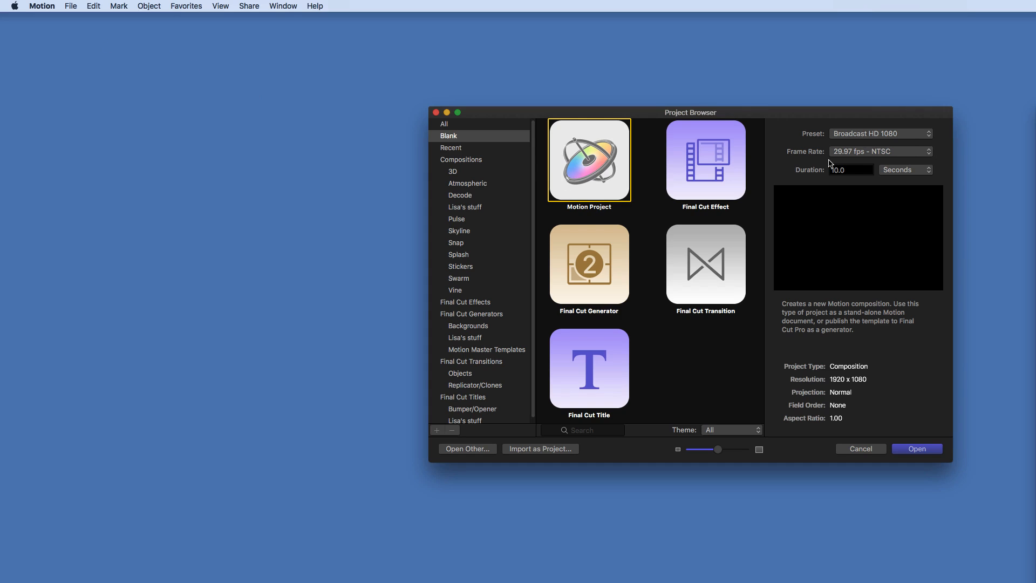
Step: Create a blank 10-second Motion Project at Broadcast HD 1080, 29.97 fps, and set the canvas zoom to Fit
{"action": "left_click", "coordinate": [917, 450]}
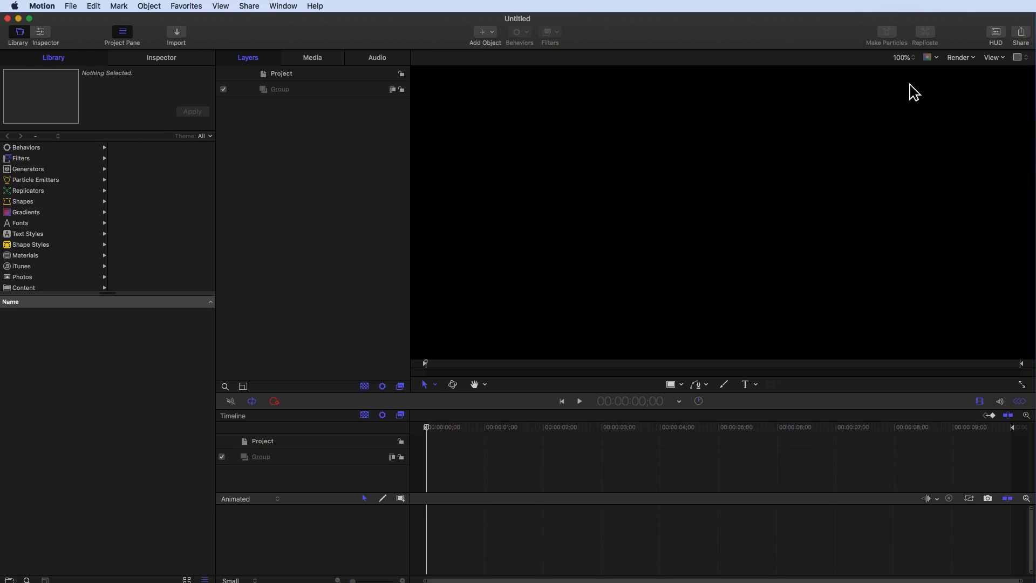
{"action": "left_click", "coordinate": [912, 57]}
{"action": "left_click", "coordinate": [910, 15]}
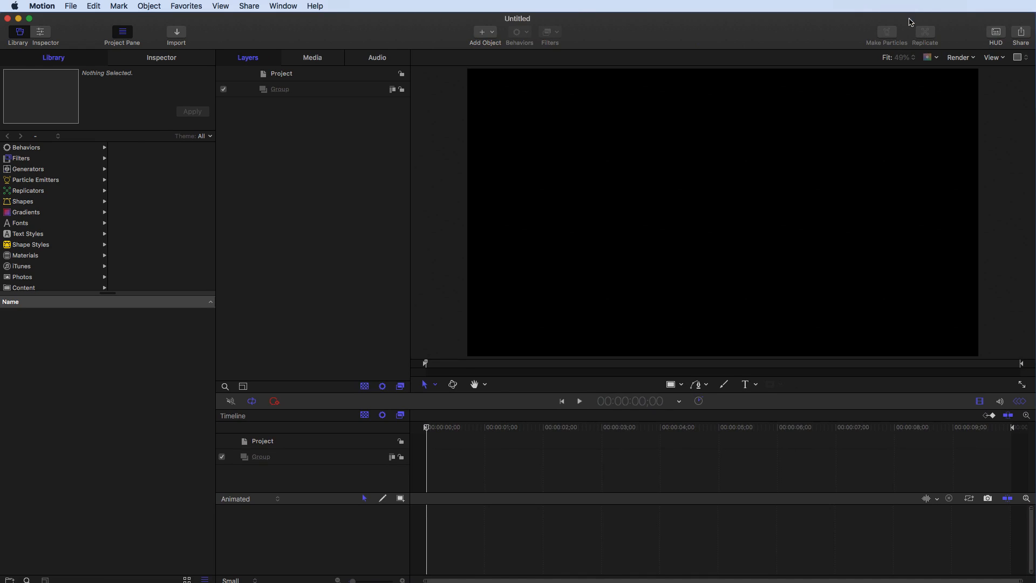
Step: Save the project as Formatting Text.motn in the Text01 folder, replacing the existing file
{"action": "left_click", "coordinate": [77, 10]}
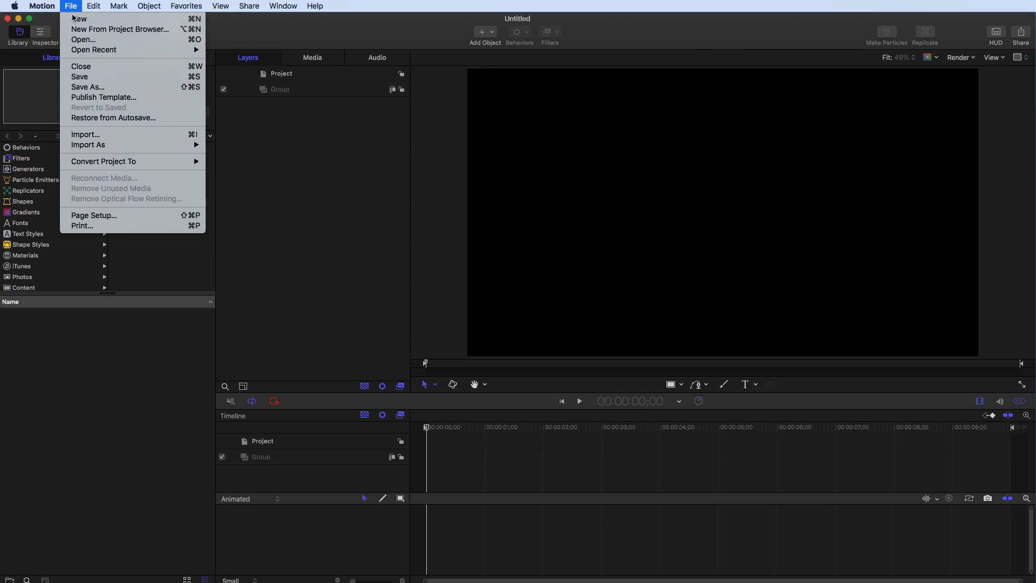
{"action": "left_click", "coordinate": [81, 81]}
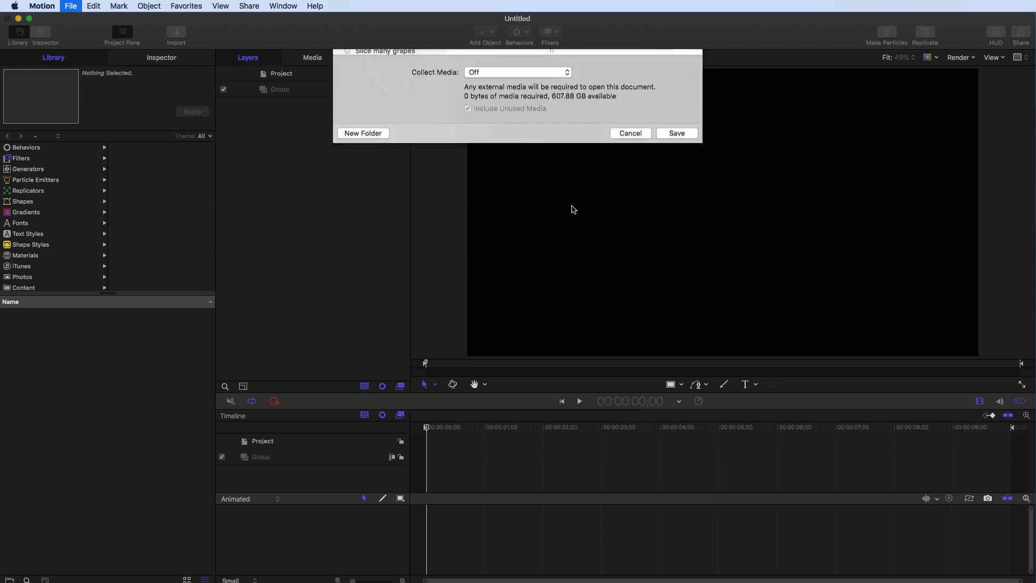
{"action": "left_click", "coordinate": [463, 145]}
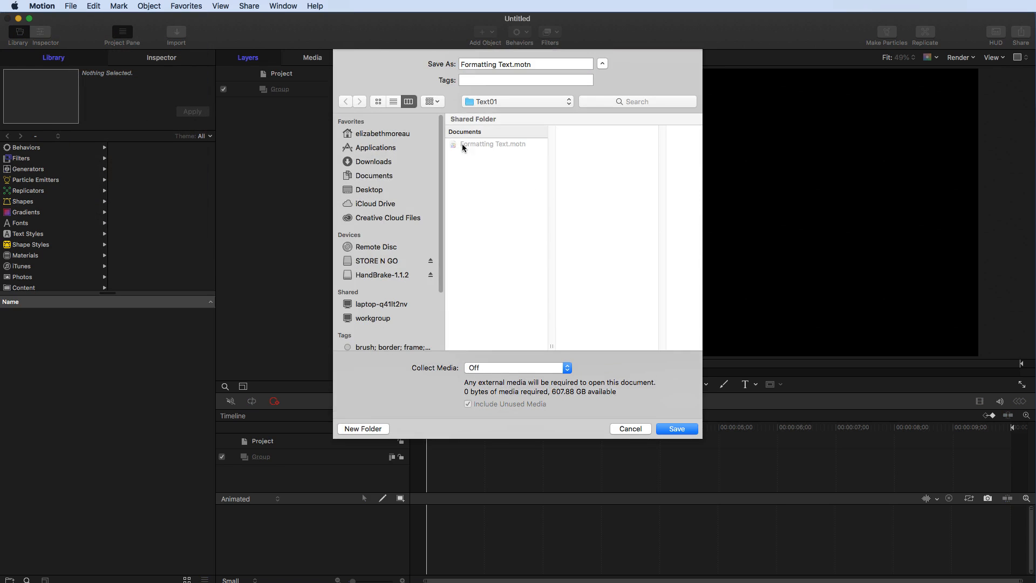
{"action": "left_click", "coordinate": [687, 429]}
{"action": "left_click", "coordinate": [593, 111]}
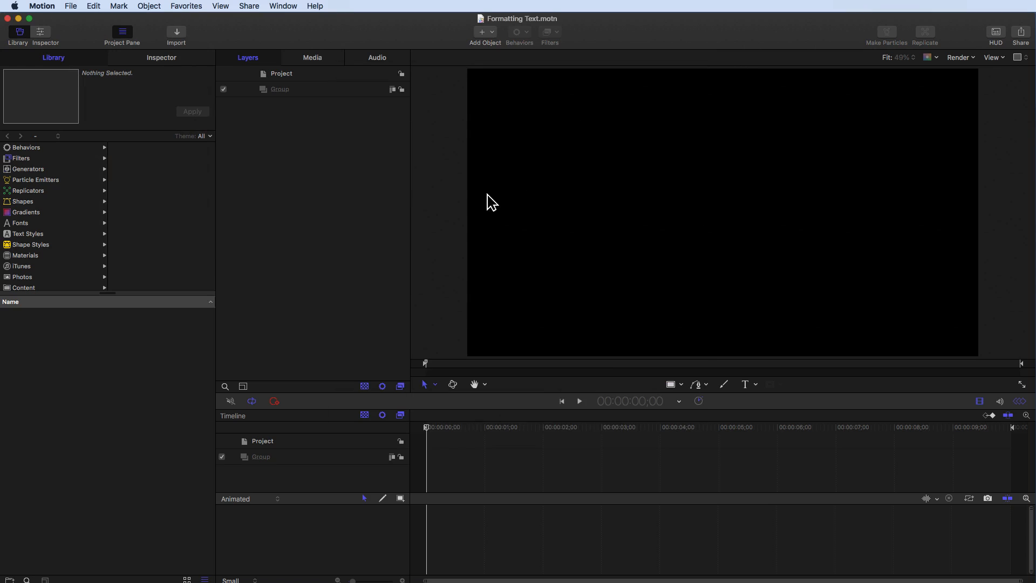
Step: Add a Color Solid generator from the library to the empty group
{"action": "left_click", "coordinate": [324, 90]}
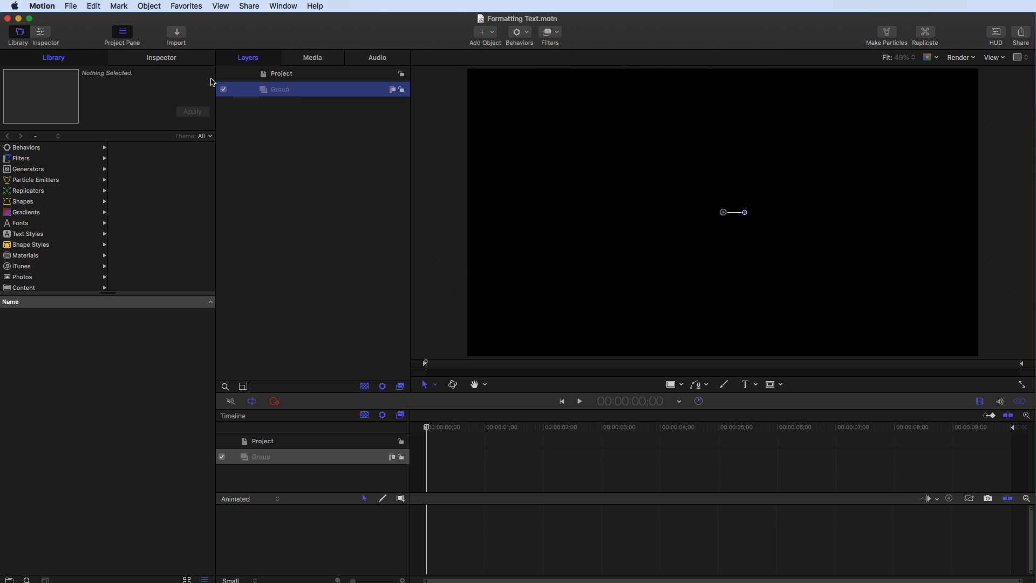
{"action": "left_click", "coordinate": [56, 58]}
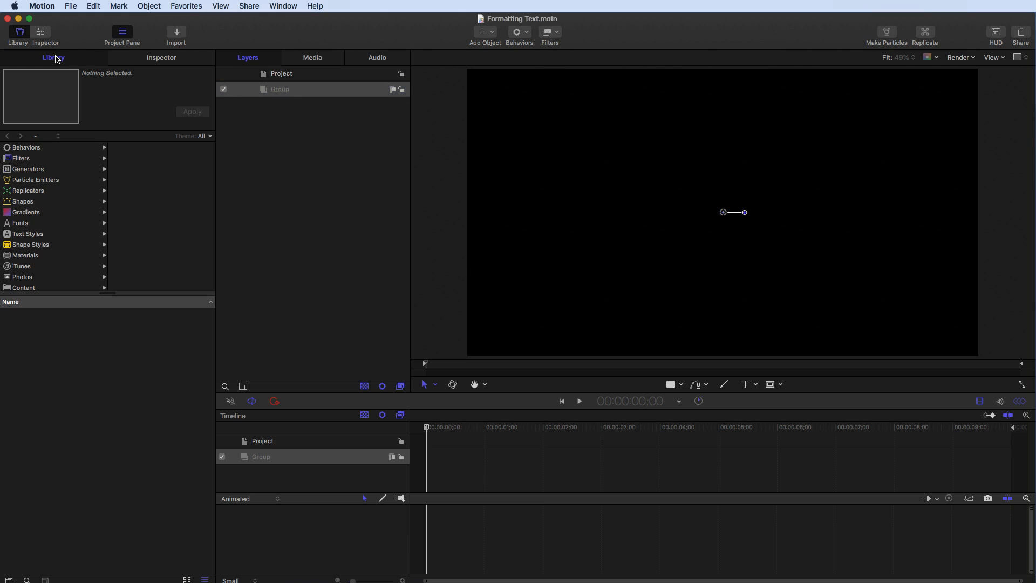
{"action": "left_click", "coordinate": [11, 170]}
{"action": "left_click", "coordinate": [27, 367]}
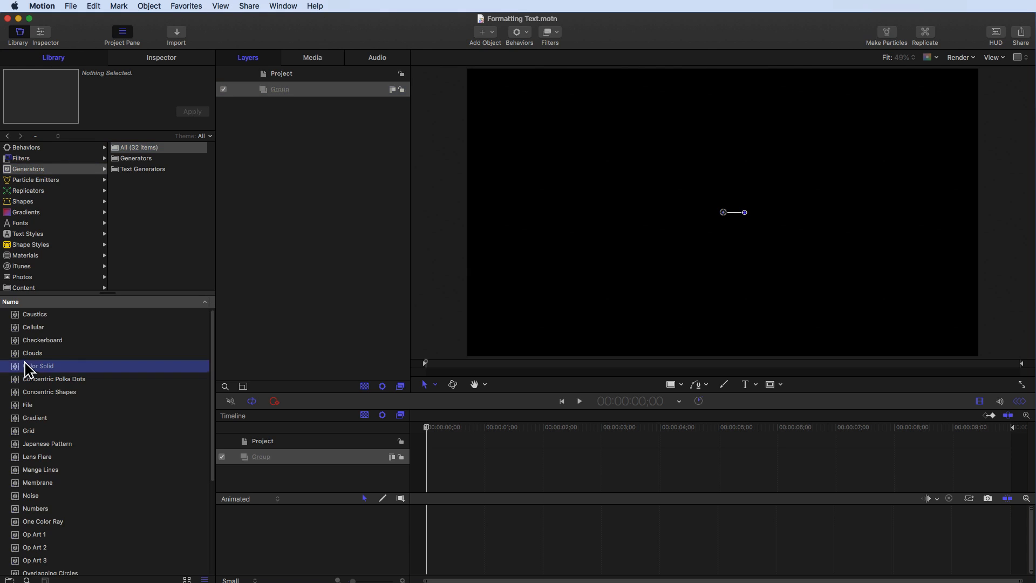
{"action": "left_click", "coordinate": [192, 112]}
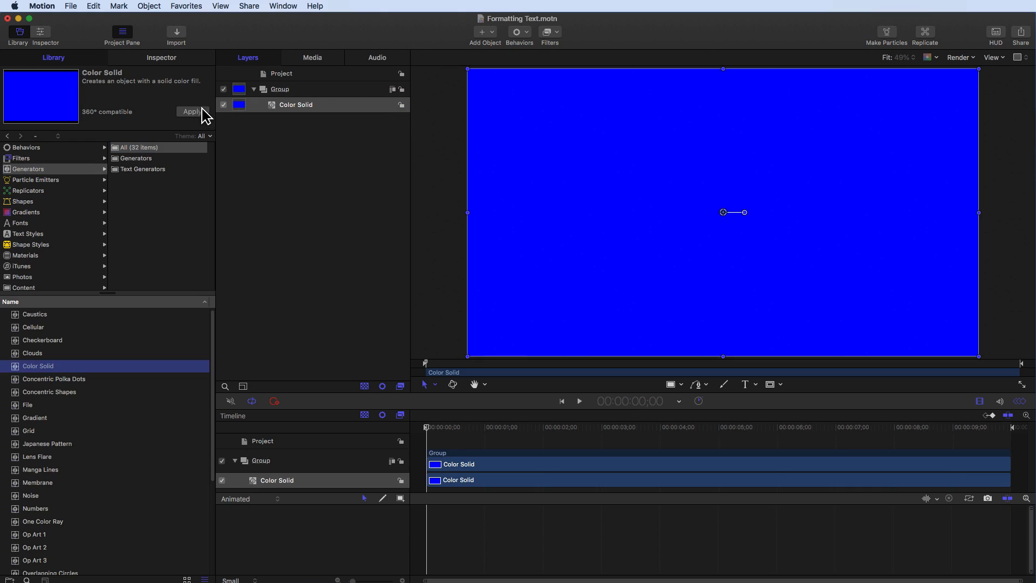
Step: Set the Color Solid's color to the Silver pencil swatch and close the color picker
{"action": "left_click", "coordinate": [175, 58]}
{"action": "left_click", "coordinate": [146, 211]}
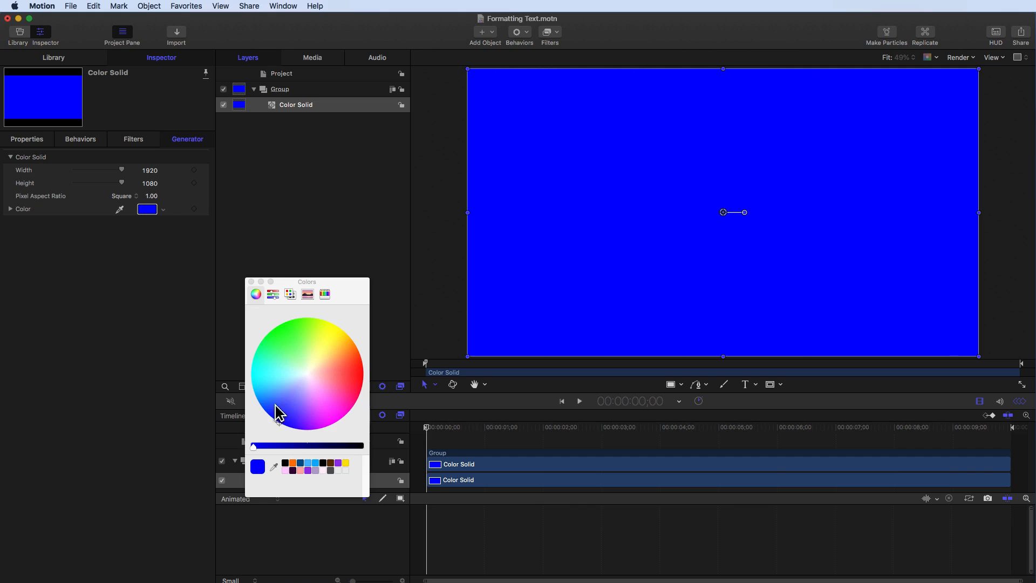
{"action": "left_click", "coordinate": [326, 295]}
{"action": "left_click", "coordinate": [343, 339]}
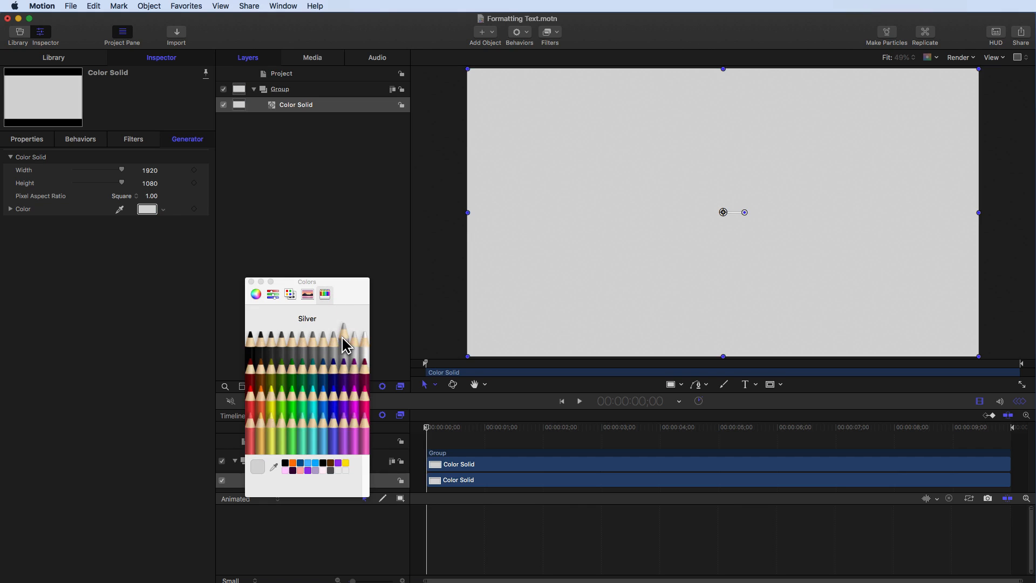
{"action": "left_click", "coordinate": [251, 282]}
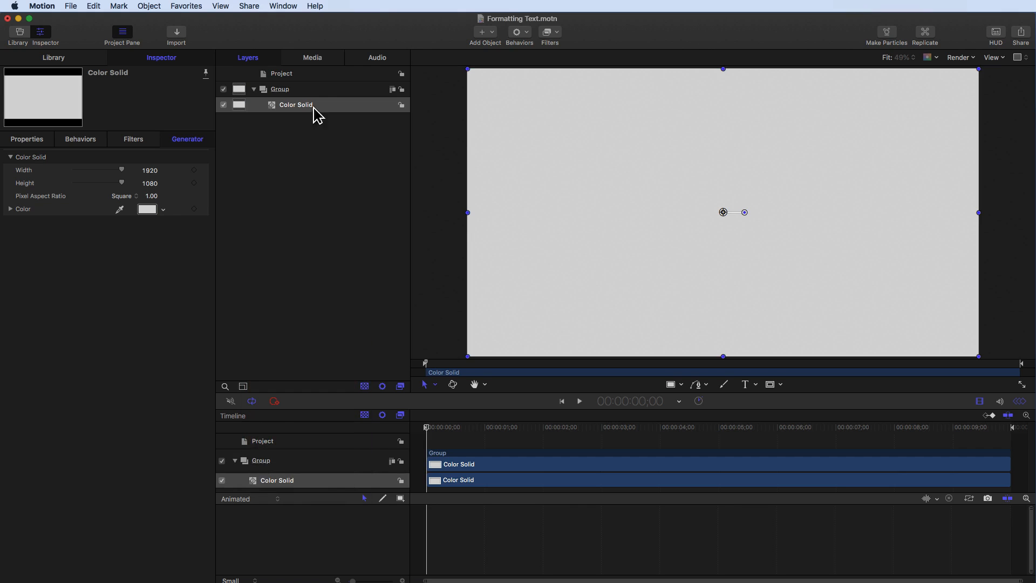
Step: Rename the color solid's group to background, then lock and collapse it
{"action": "double_click", "coordinate": [290, 90]}
{"action": "type", "text": "backg"}
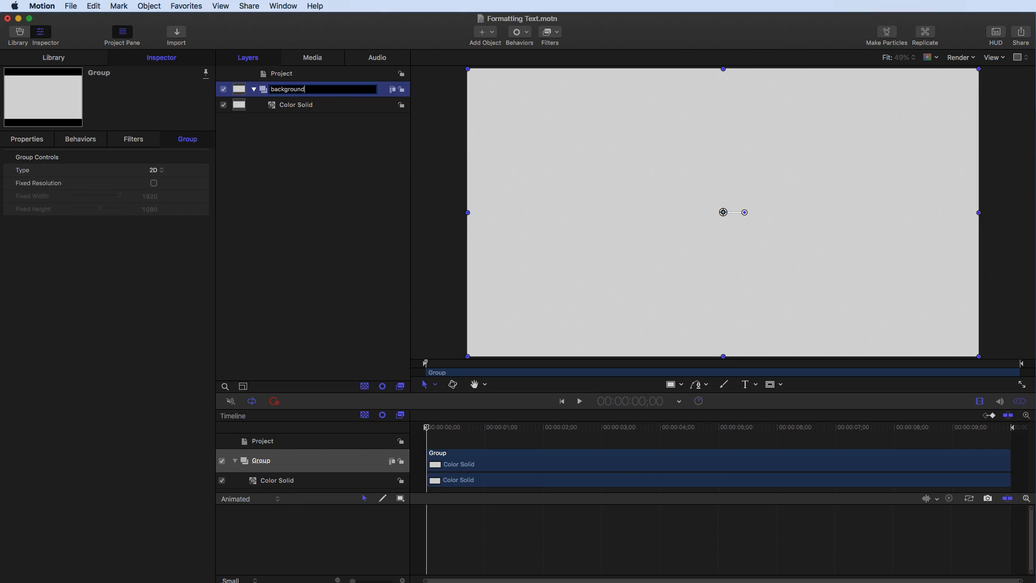
{"action": "left_click", "coordinate": [255, 129]}
{"action": "left_click", "coordinate": [401, 89]}
{"action": "left_click", "coordinate": [253, 88]}
Step: Create a new group above background and import Blackhole10.mov from the Replicator folder into it
{"action": "right_click", "coordinate": [284, 161]}
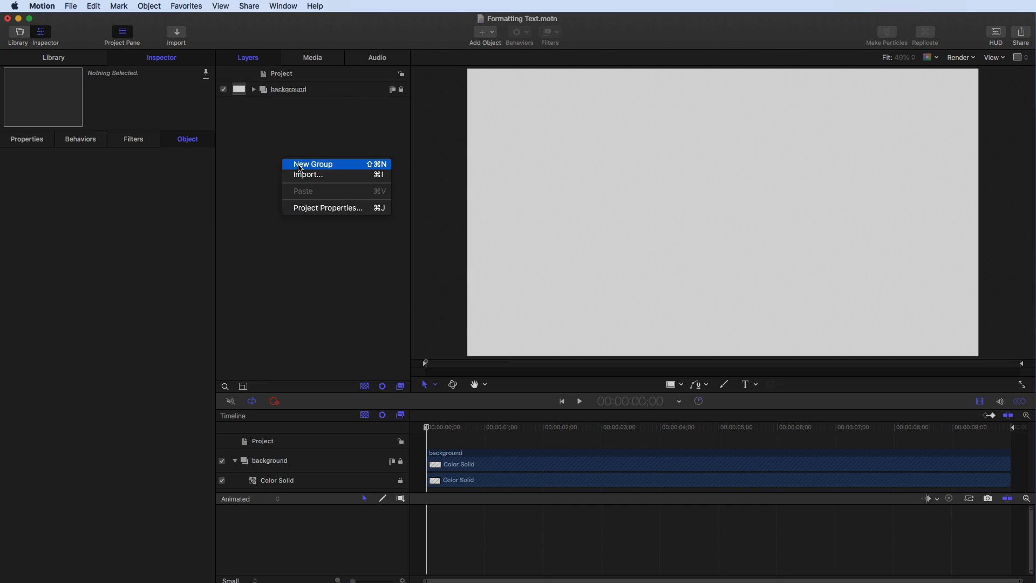
{"action": "left_click", "coordinate": [300, 165]}
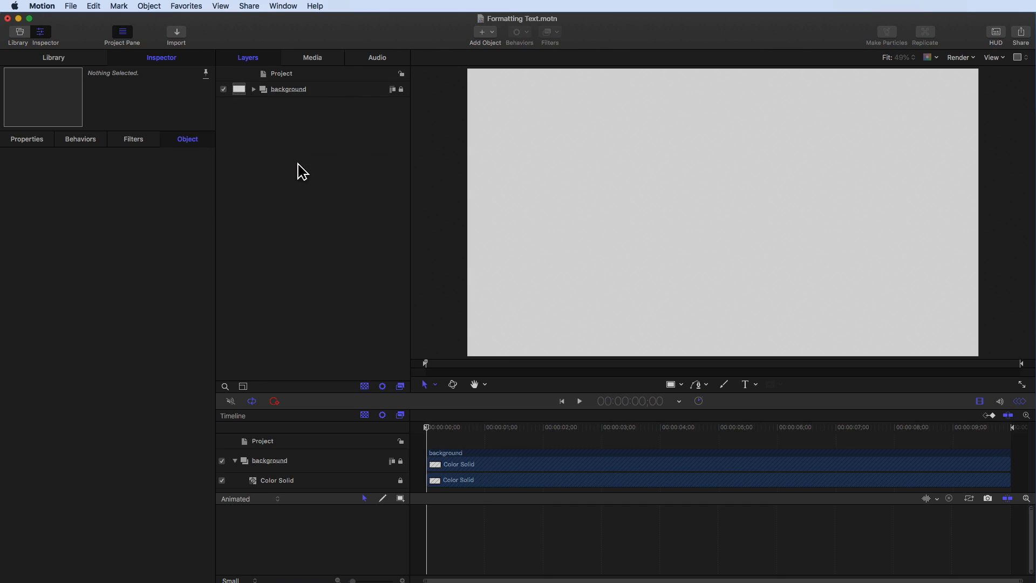
{"action": "left_click", "coordinate": [177, 33]}
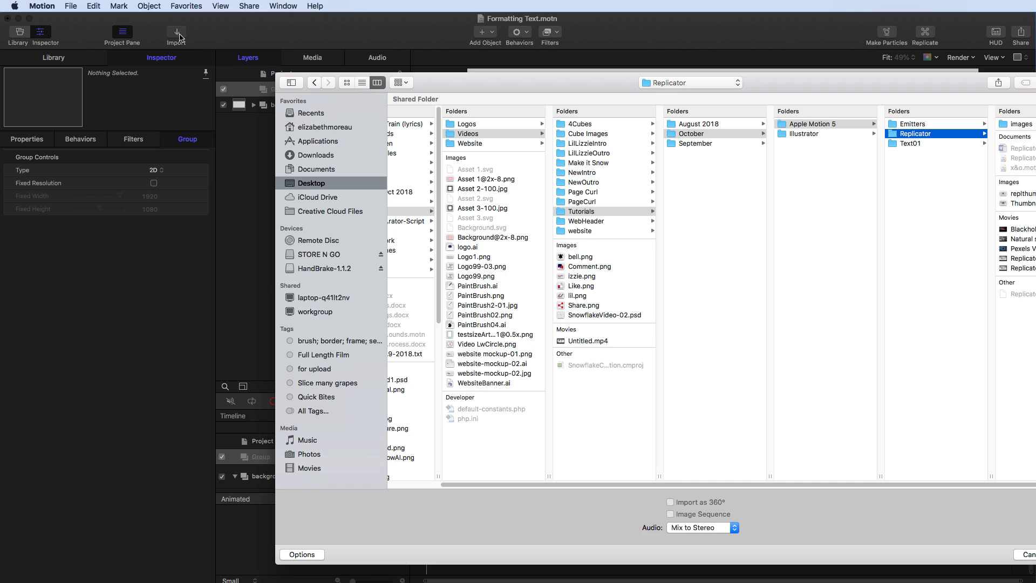
{"action": "left_click_drag", "start_coordinate": [935, 74], "coordinate": [661, 47]}
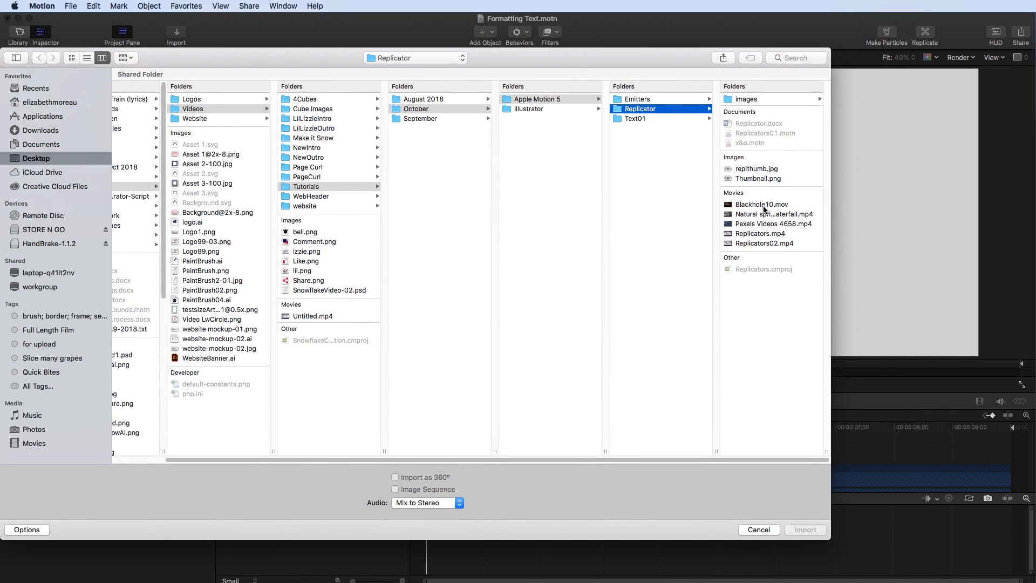
{"action": "left_click", "coordinate": [763, 205]}
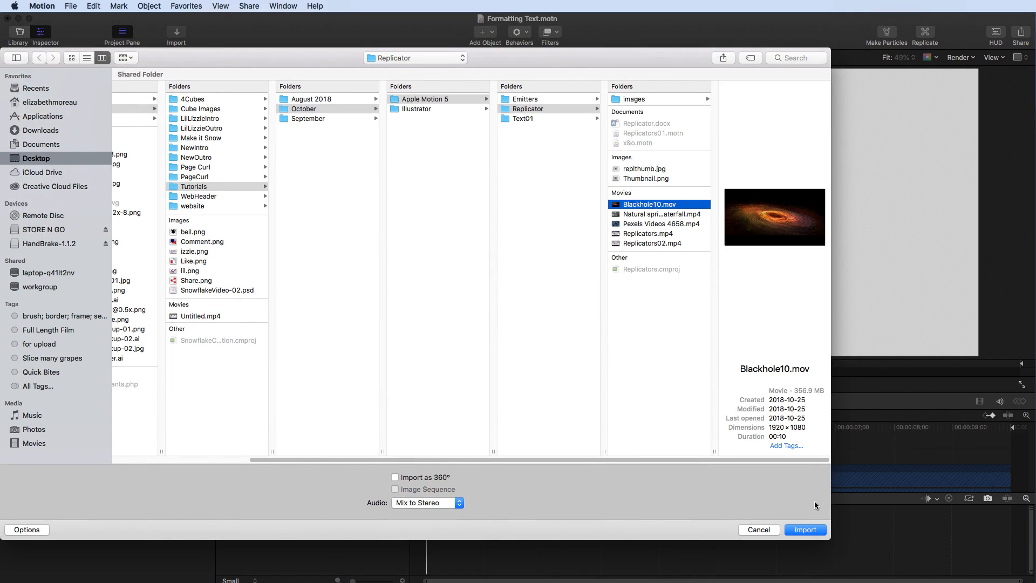
{"action": "left_click", "coordinate": [804, 530]}
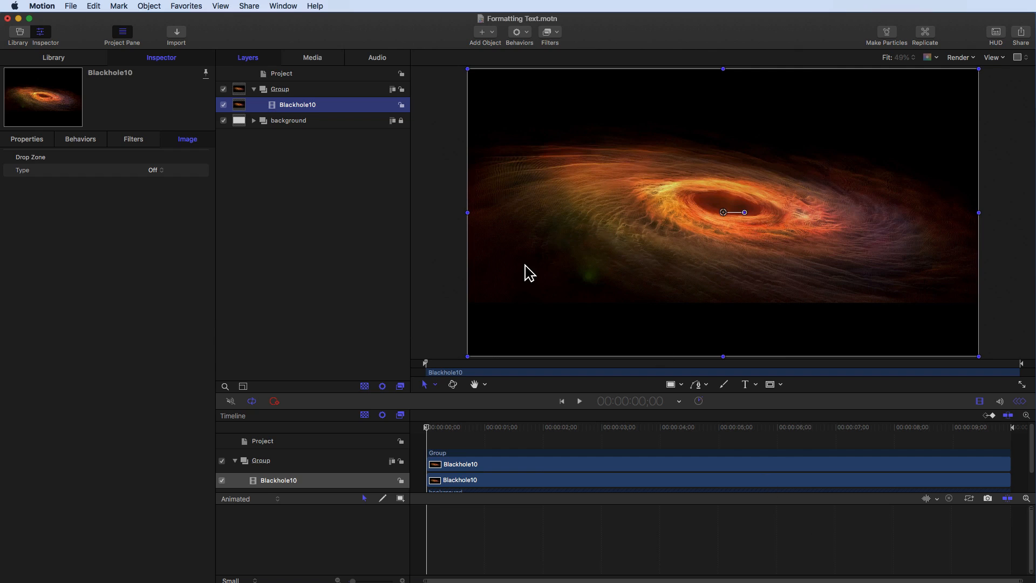
Step: Rename the group holding the black hole clip to Movie, then lock and collapse it
{"action": "double_click", "coordinate": [280, 90]}
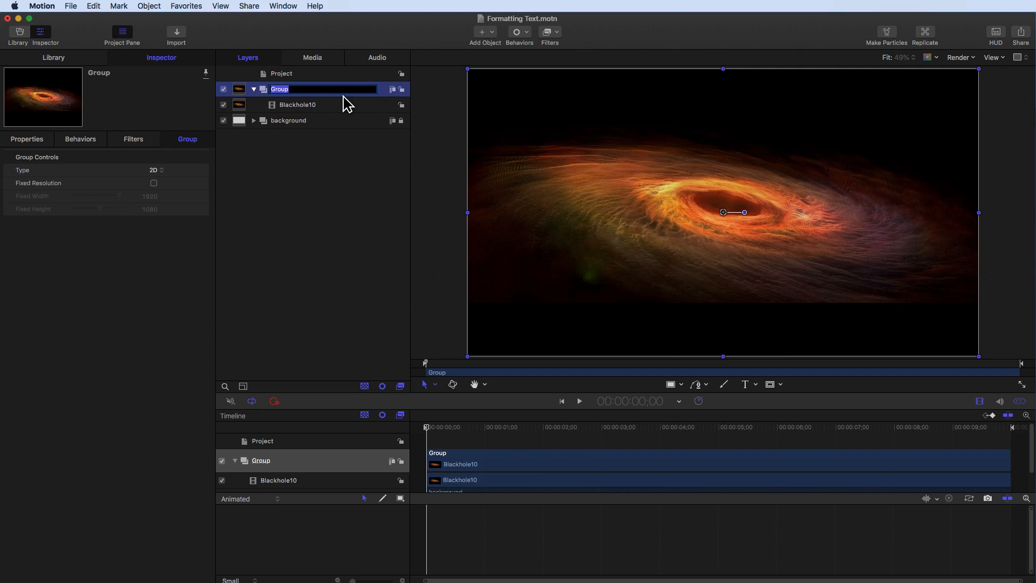
{"action": "type", "text": "Movie"}
{"action": "left_click", "coordinate": [355, 173]}
{"action": "left_click", "coordinate": [401, 89]}
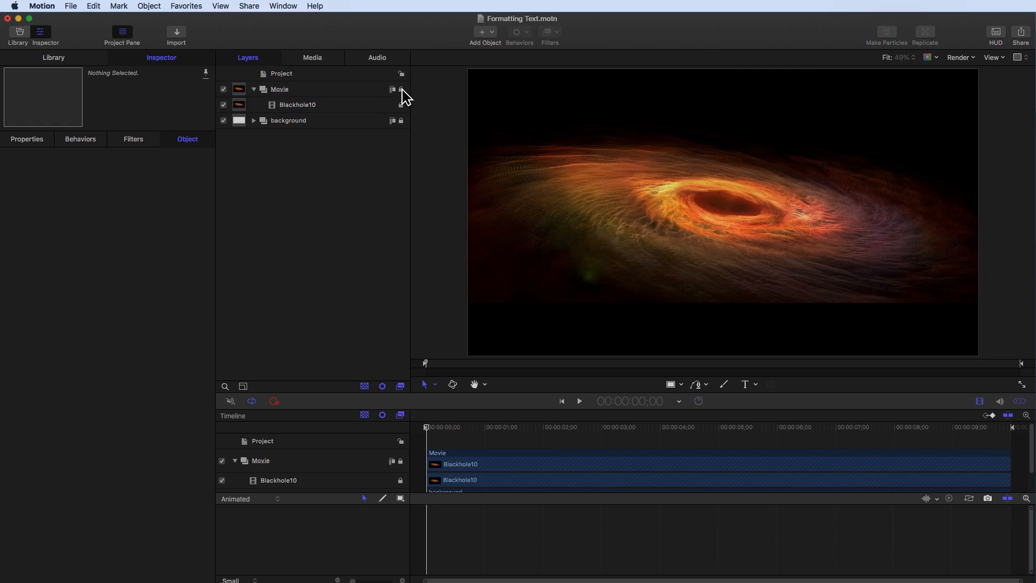
{"action": "left_click", "coordinate": [253, 89]}
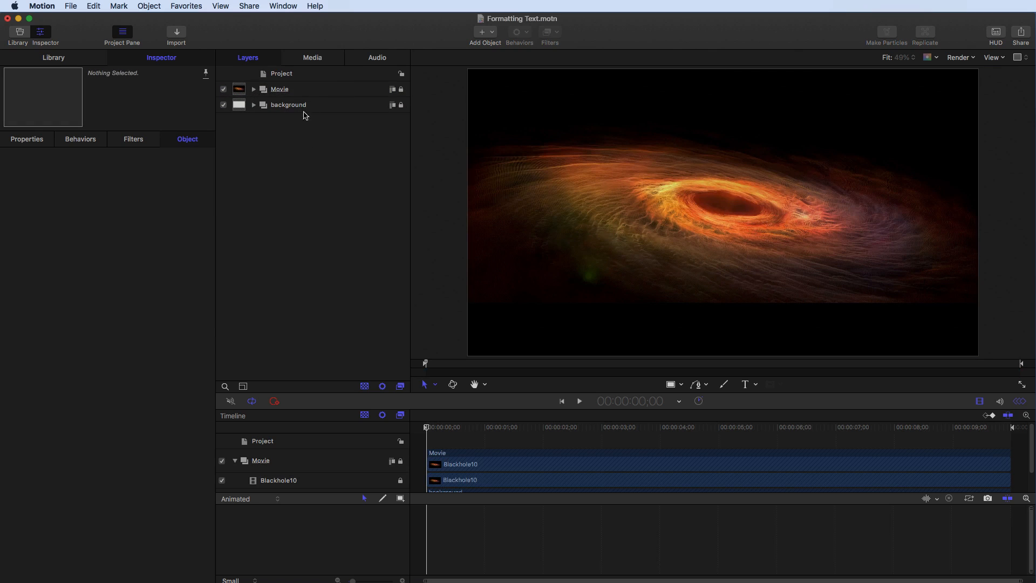
Step: Hide the Movie group and create a new group named Text above it
{"action": "right_click", "coordinate": [292, 137]}
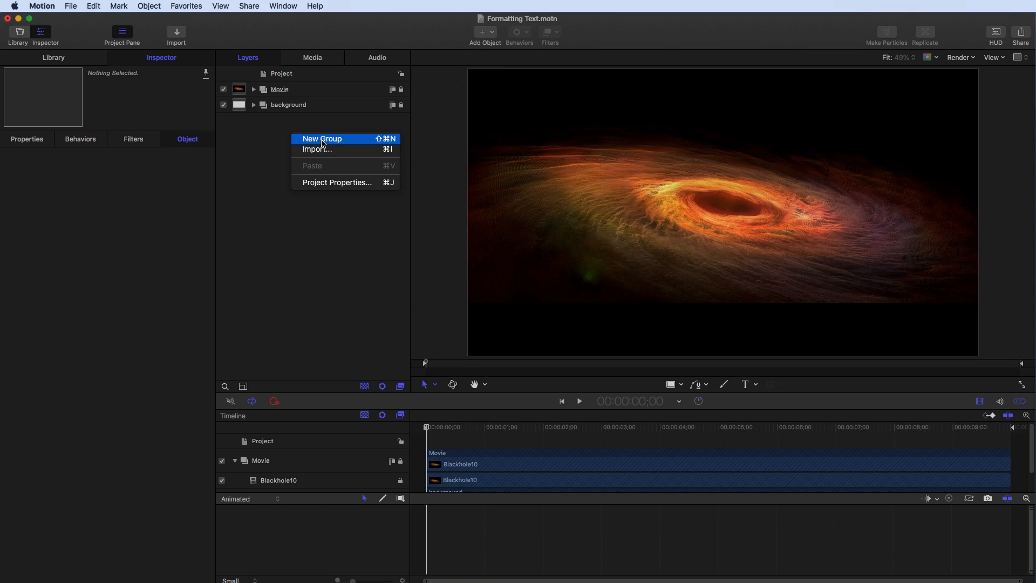
{"action": "left_click", "coordinate": [224, 89]}
{"action": "left_click", "coordinate": [224, 89]}
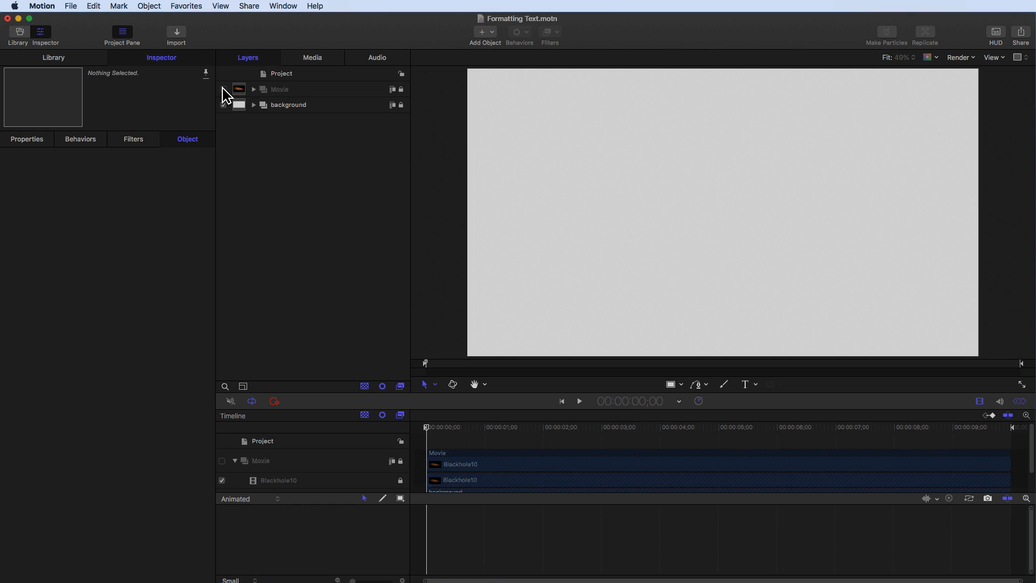
{"action": "right_click", "coordinate": [317, 145]}
{"action": "left_click", "coordinate": [332, 150]}
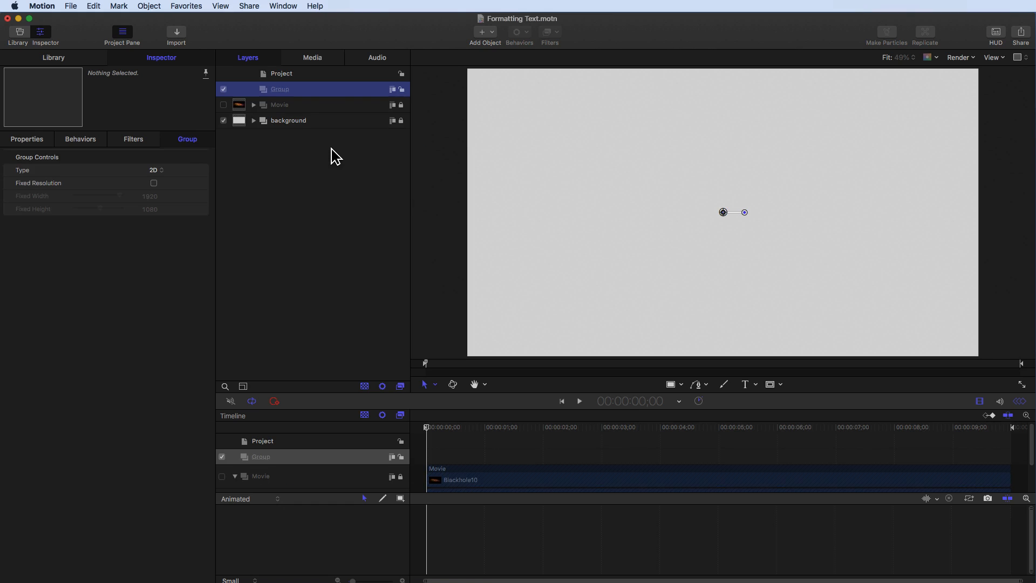
{"action": "double_click", "coordinate": [280, 91]}
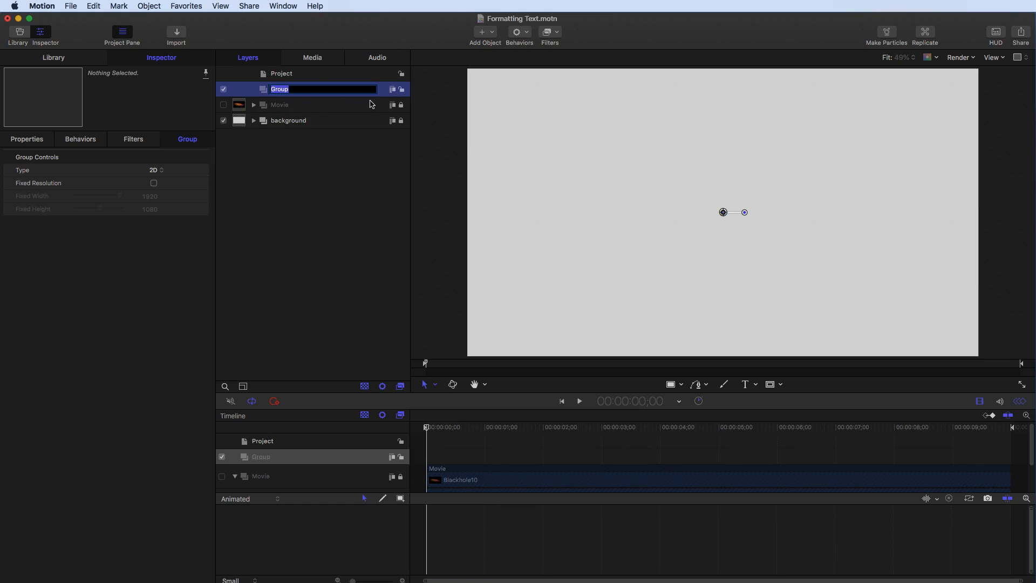
{"action": "type", "text": "Text"}
{"action": "key", "text": "Return"}
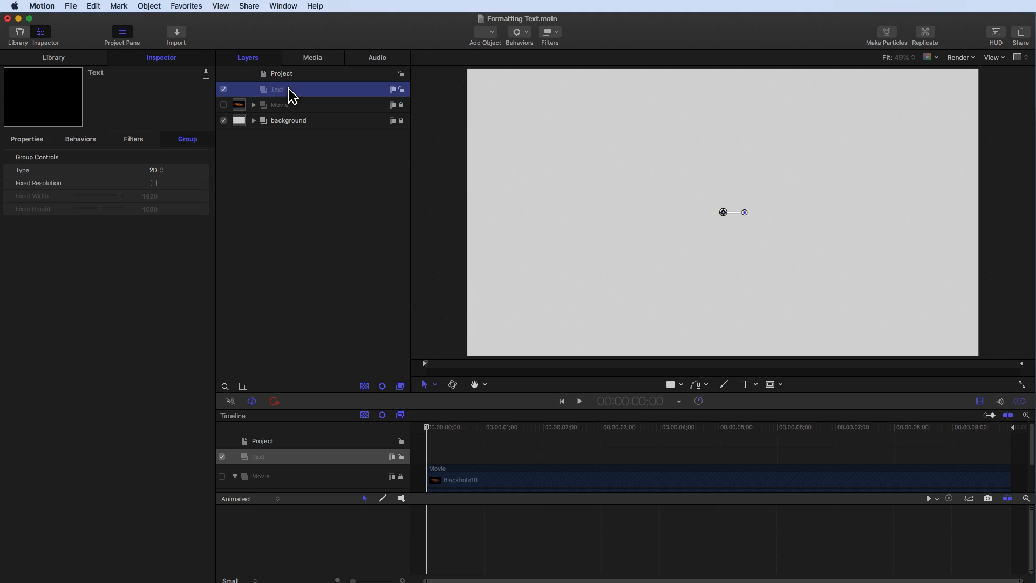
Step: Add a text object reading Sample Text near the canvas center, inside the Text group
{"action": "left_click", "coordinate": [745, 385]}
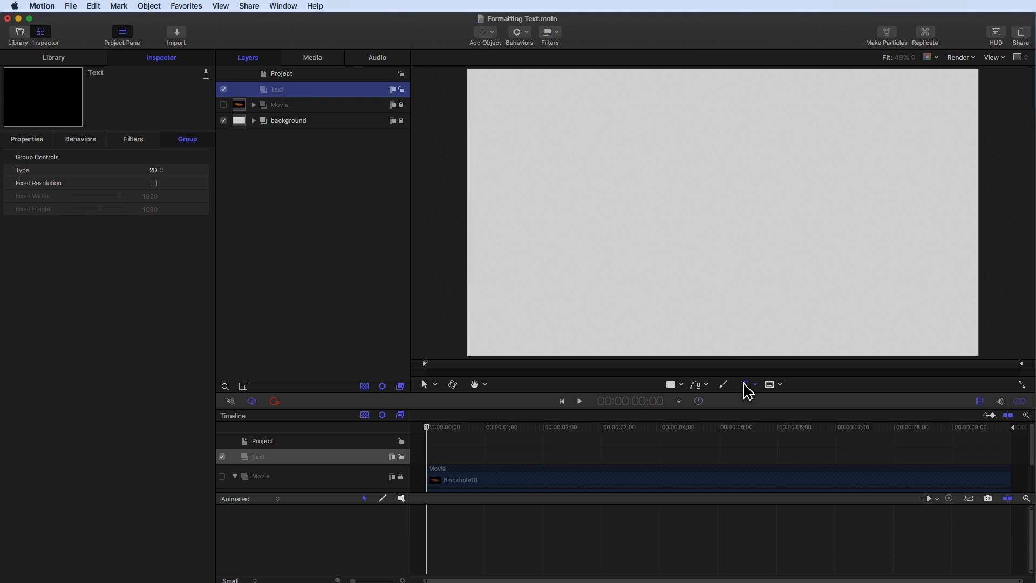
{"action": "left_click", "coordinate": [713, 220]}
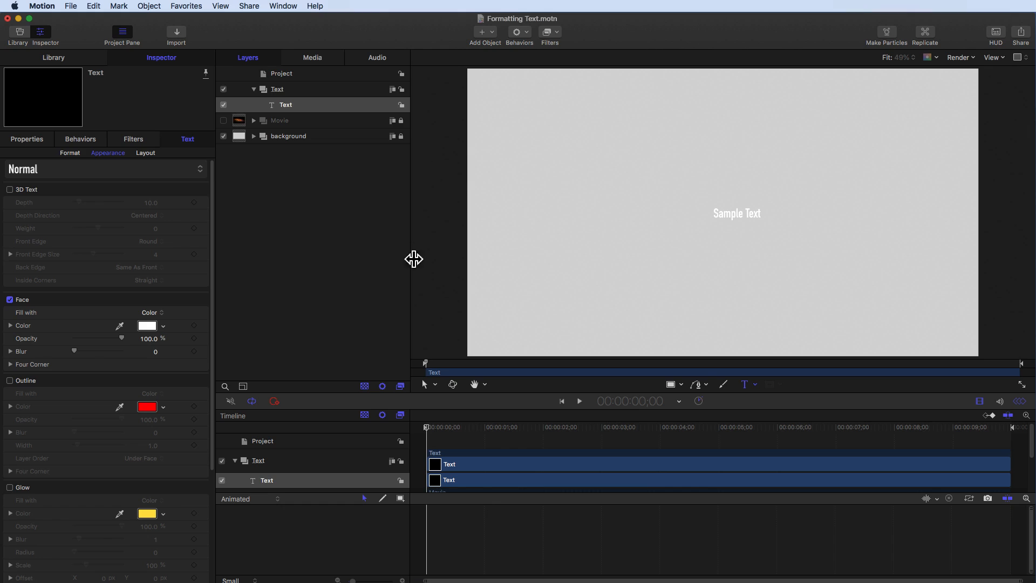
{"action": "left_click", "coordinate": [425, 386]}
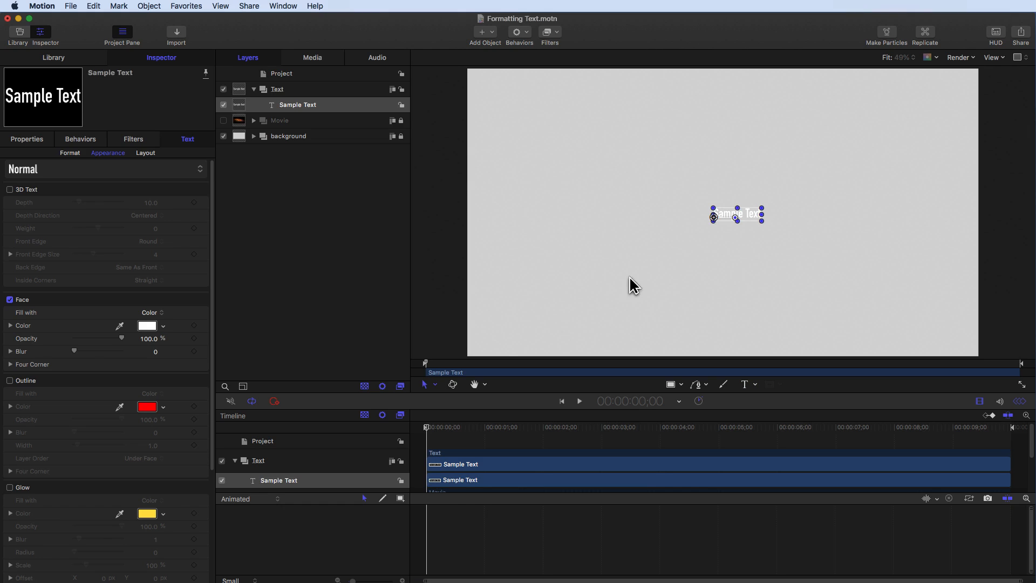
Step: Scale the Sample Text object to about 1029% and center it so that it spans the canvas width
{"action": "left_click_drag", "start_coordinate": [762, 221], "coordinate": [826, 303]}
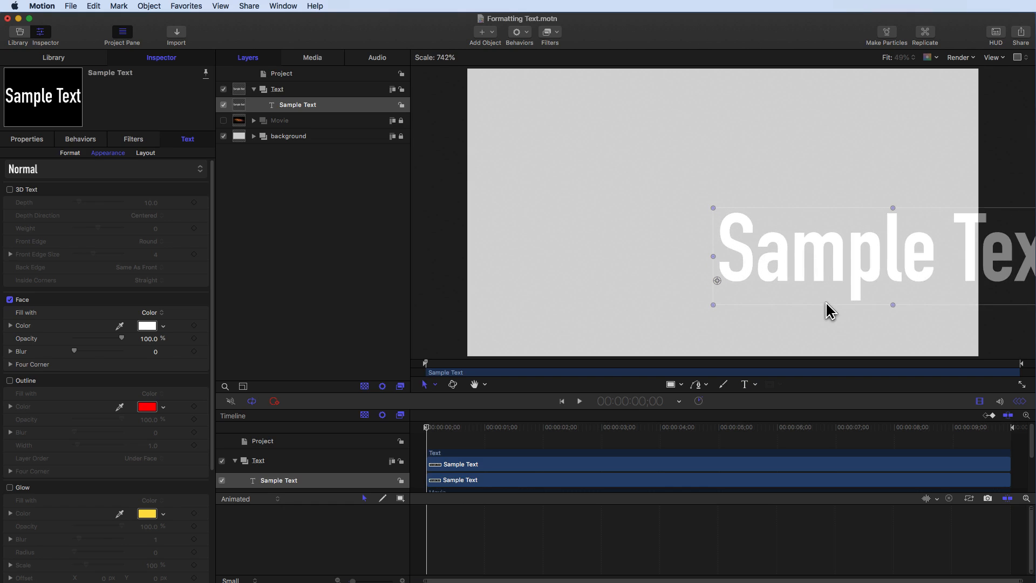
{"action": "left_click_drag", "start_coordinate": [852, 249], "coordinate": [626, 144]}
{"action": "left_click_drag", "start_coordinate": [837, 194], "coordinate": [874, 231]}
{"action": "left_click_drag", "start_coordinate": [731, 185], "coordinate": [723, 234]}
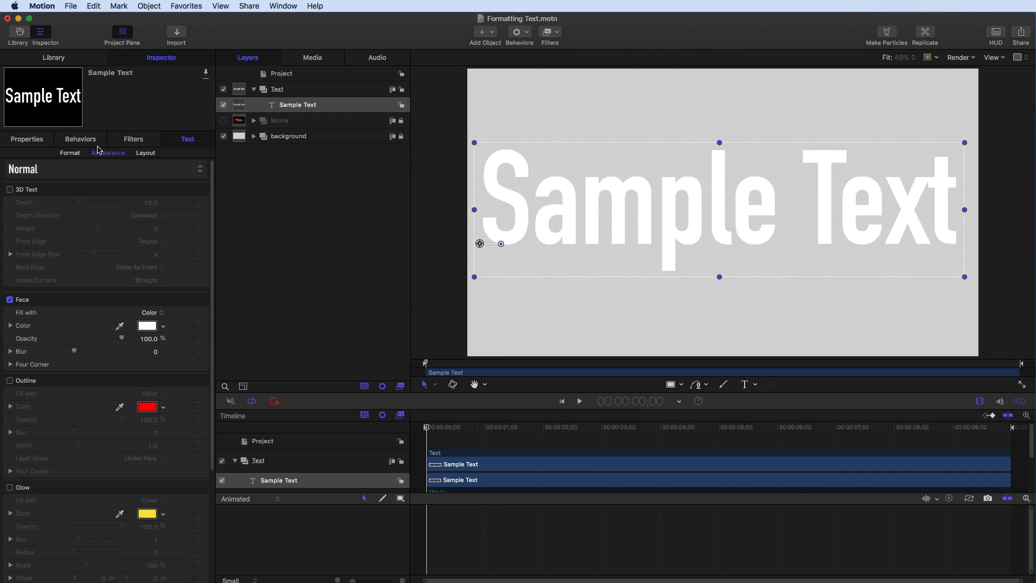
Step: Examine the Sample Text object's Properties, Behaviors, Filters and text Format settings, including the available font collections and fonts
{"action": "left_click", "coordinate": [22, 141]}
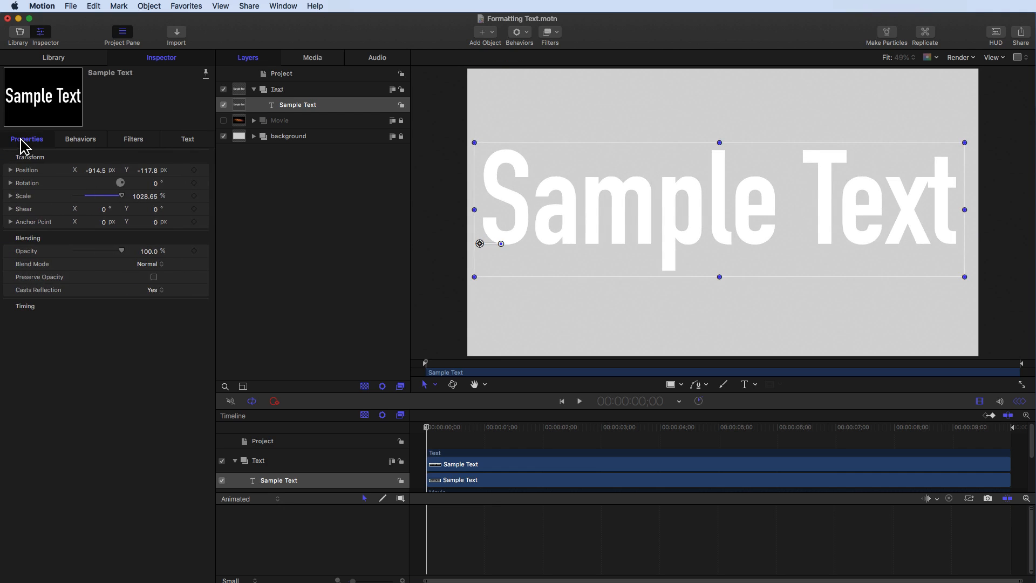
{"action": "left_click", "coordinate": [92, 146]}
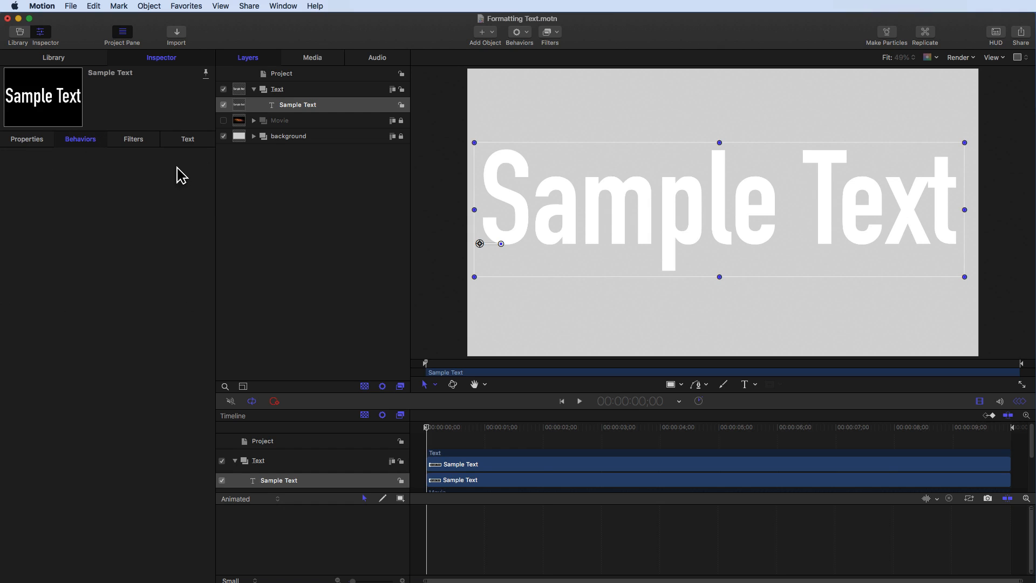
{"action": "left_click", "coordinate": [144, 142]}
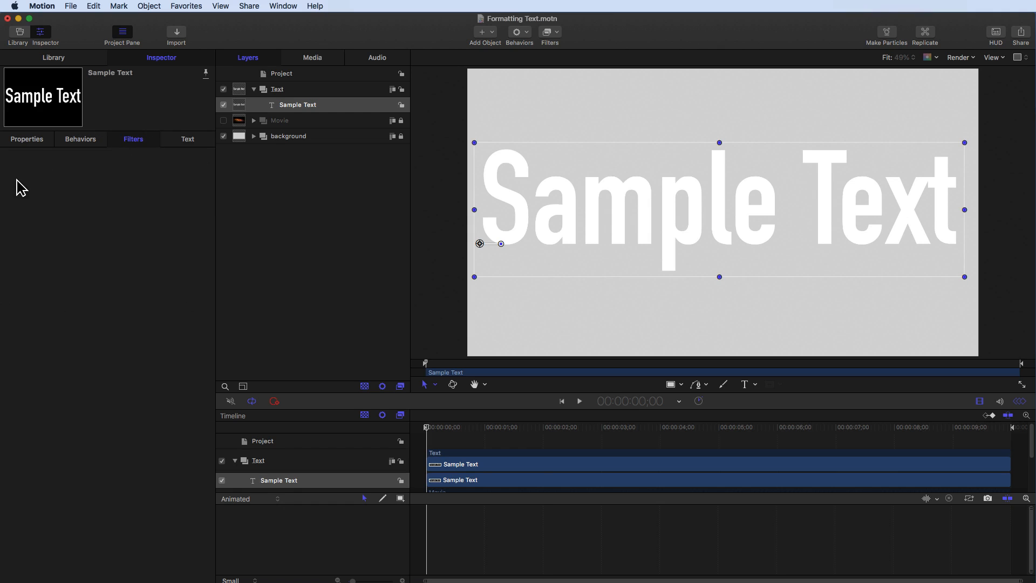
{"action": "left_click", "coordinate": [183, 140]}
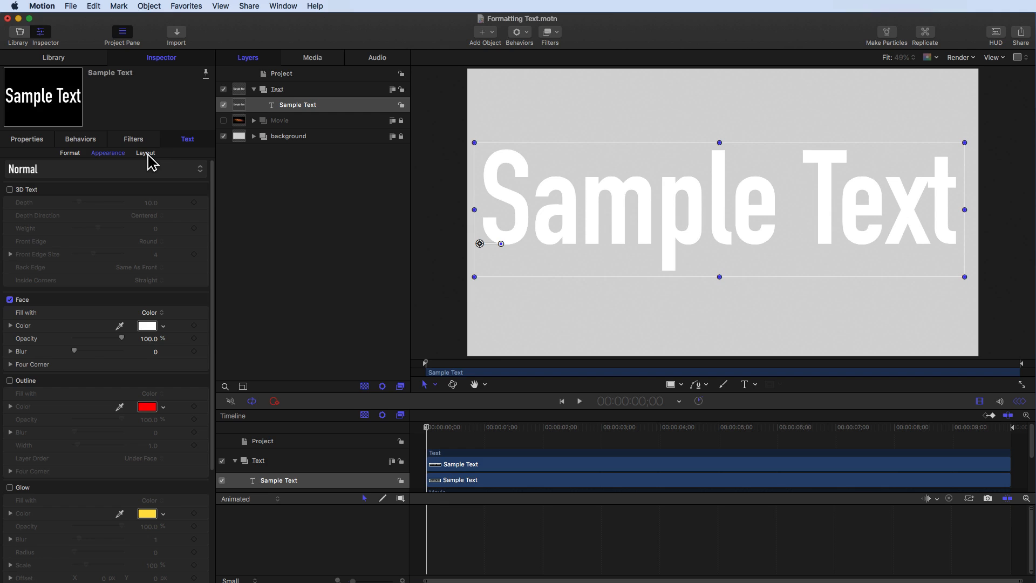
{"action": "left_click", "coordinate": [70, 154]}
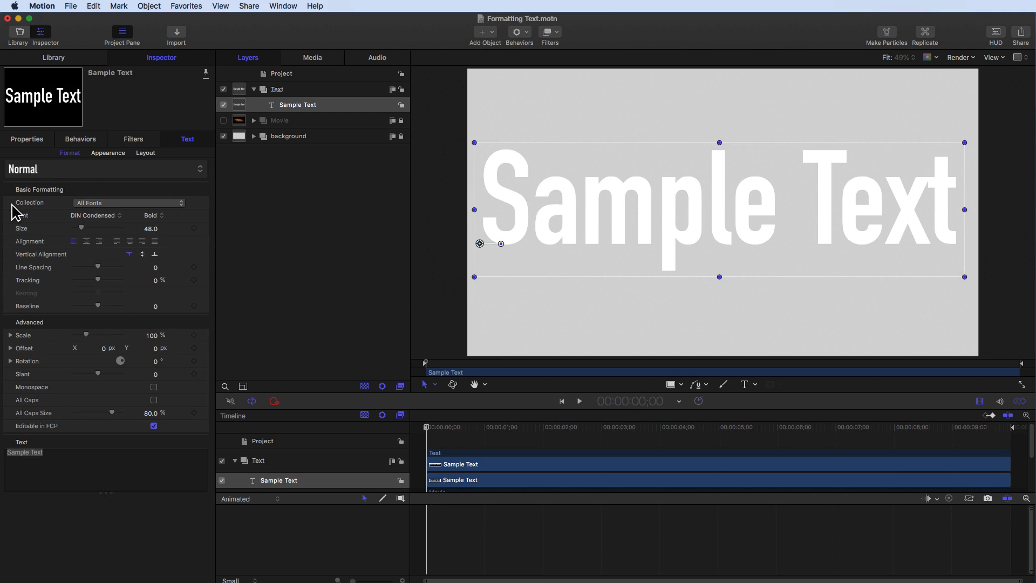
{"action": "left_click", "coordinate": [109, 204]}
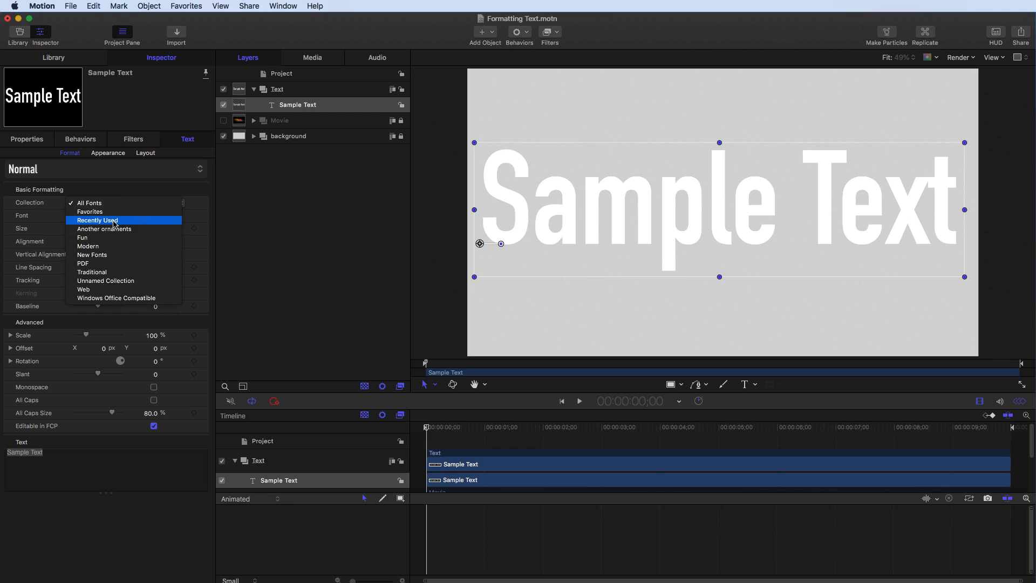
{"action": "left_click", "coordinate": [110, 203]}
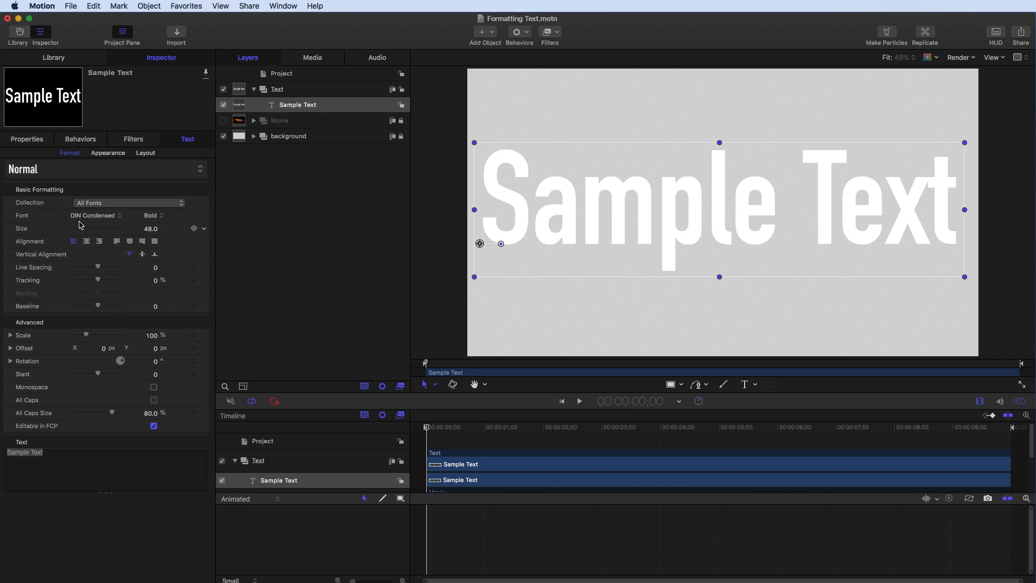
{"action": "left_click", "coordinate": [94, 215]}
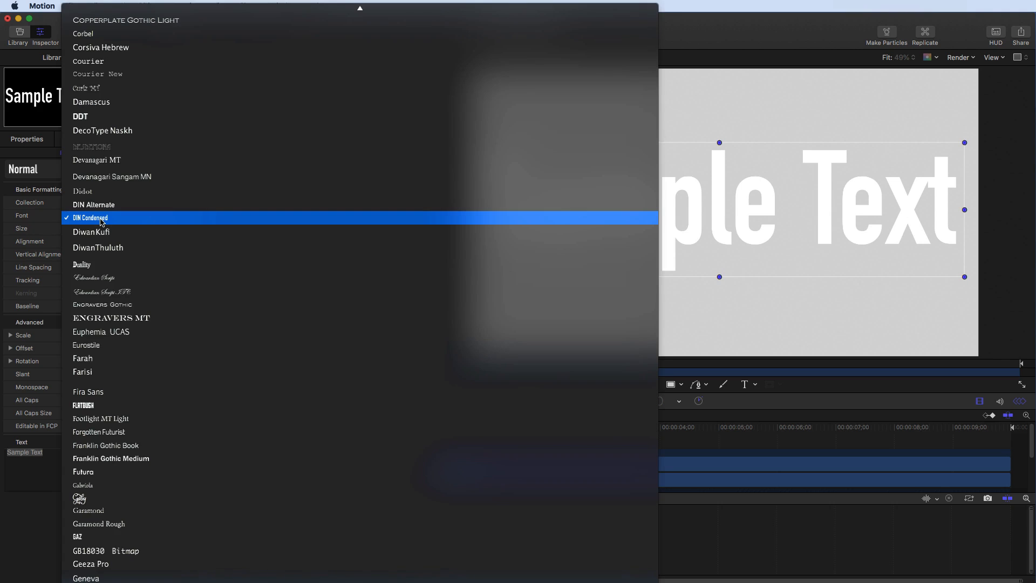
{"action": "left_click", "coordinate": [101, 220]}
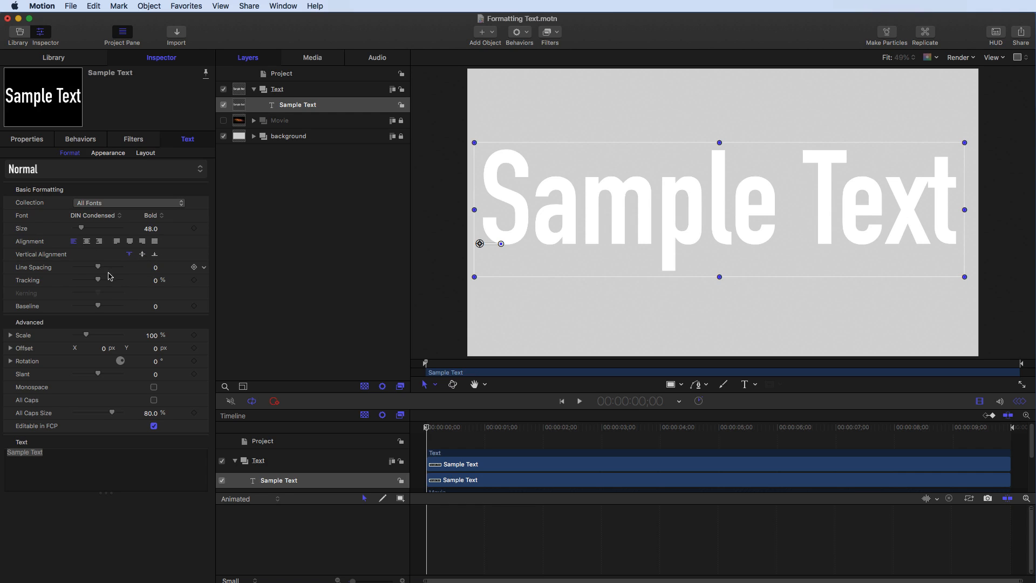
Step: Try a different tracking value on Sample Text and reset the tracking to 0%
{"action": "left_click_drag", "start_coordinate": [98, 279], "coordinate": [99, 282]}
{"action": "left_click", "coordinate": [144, 281]}
{"action": "type", "text": "0"}
{"action": "key", "text": "Return"}
Step: Examine the individual axis parameters under Scale, Offset and Rotation in the advanced text formatting, leaving all three collapsed
{"action": "left_click", "coordinate": [10, 361]}
{"action": "left_click", "coordinate": [10, 348]}
{"action": "left_click", "coordinate": [10, 335]}
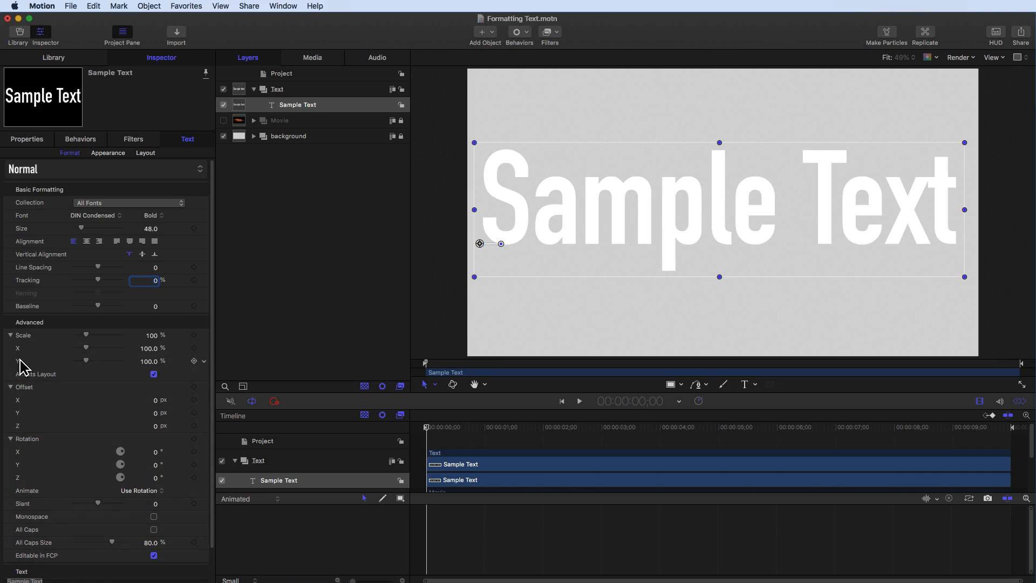
{"action": "left_click", "coordinate": [10, 438]}
{"action": "left_click", "coordinate": [10, 387]}
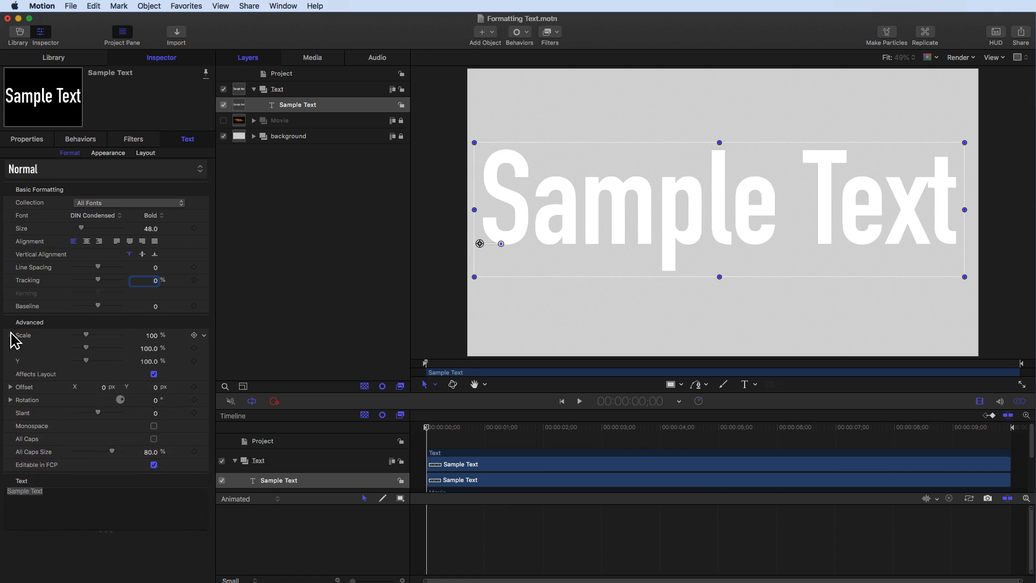
{"action": "left_click", "coordinate": [11, 335]}
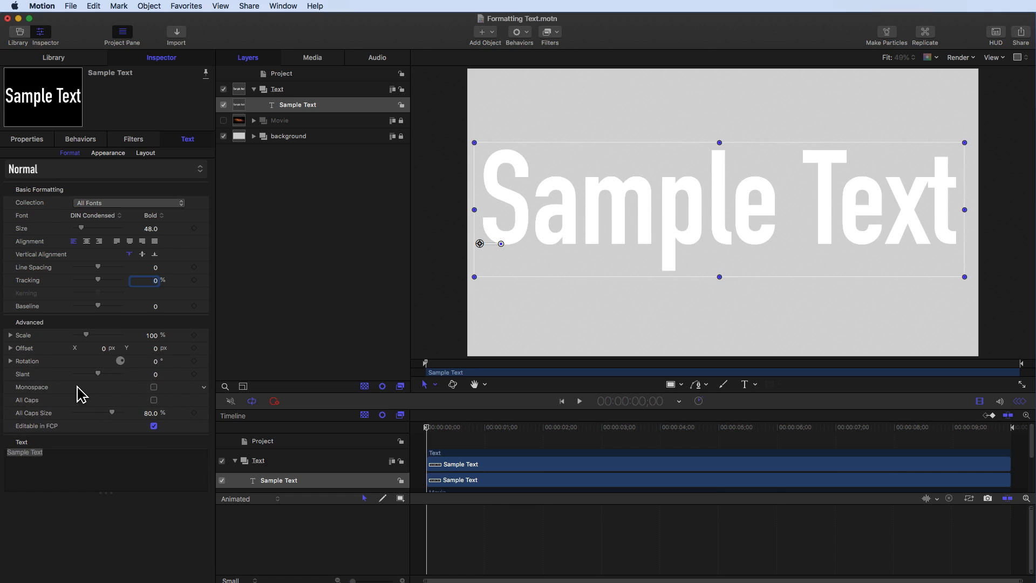
Step: Turn on All Caps for Sample Text and set the All Caps Size to 80%
{"action": "left_click", "coordinate": [154, 400]}
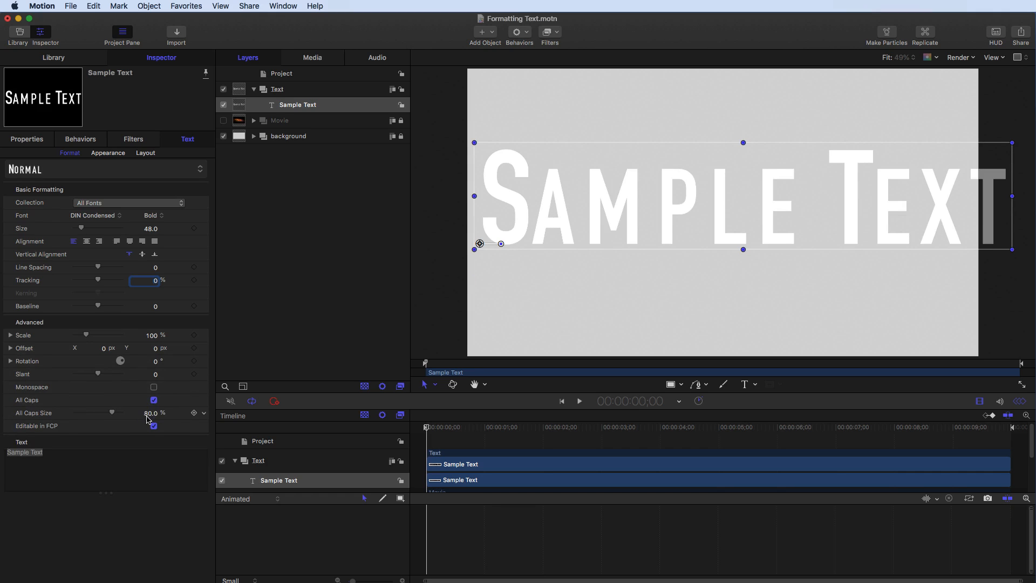
{"action": "mouse_move", "coordinate": [112, 414]}
{"action": "left_mouse_down"}
{"action": "mouse_move", "coordinate": [101, 415]}
{"action": "mouse_move", "coordinate": [113, 414]}
{"action": "left_mouse_up"}
{"action": "left_click", "coordinate": [148, 413]}
{"action": "type", "text": "80"}
{"action": "key", "text": "Return"}
Step: Examine the text's Appearance settings for 3D Text, Face, Outline, Glow and Drop Shadow
{"action": "left_click", "coordinate": [108, 153]}
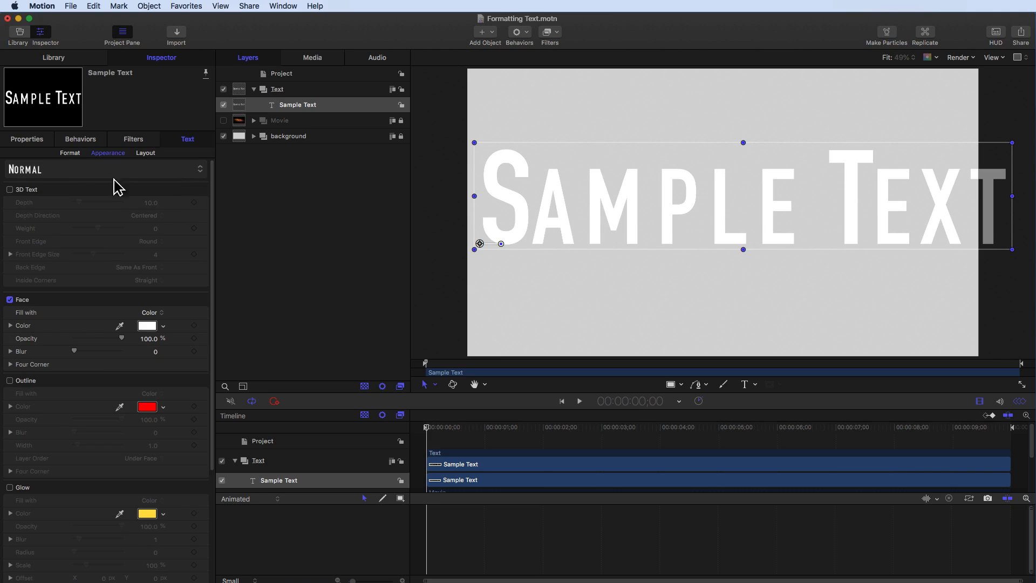
{"action": "scroll", "coordinate": [121, 233], "scroll_direction": "down", "scroll_amount": 1}
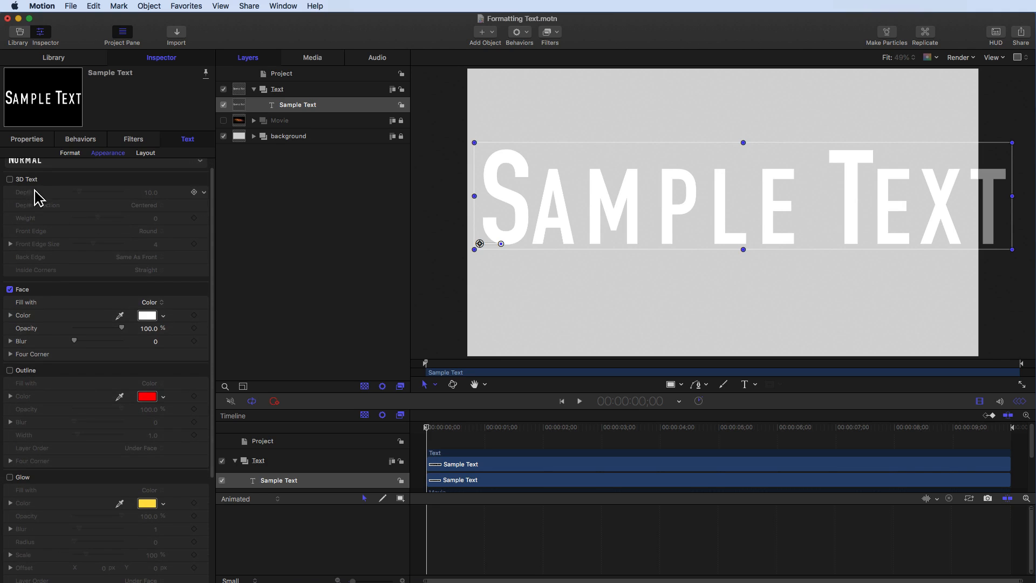
{"action": "scroll", "coordinate": [86, 340], "scroll_direction": "down", "scroll_amount": 1}
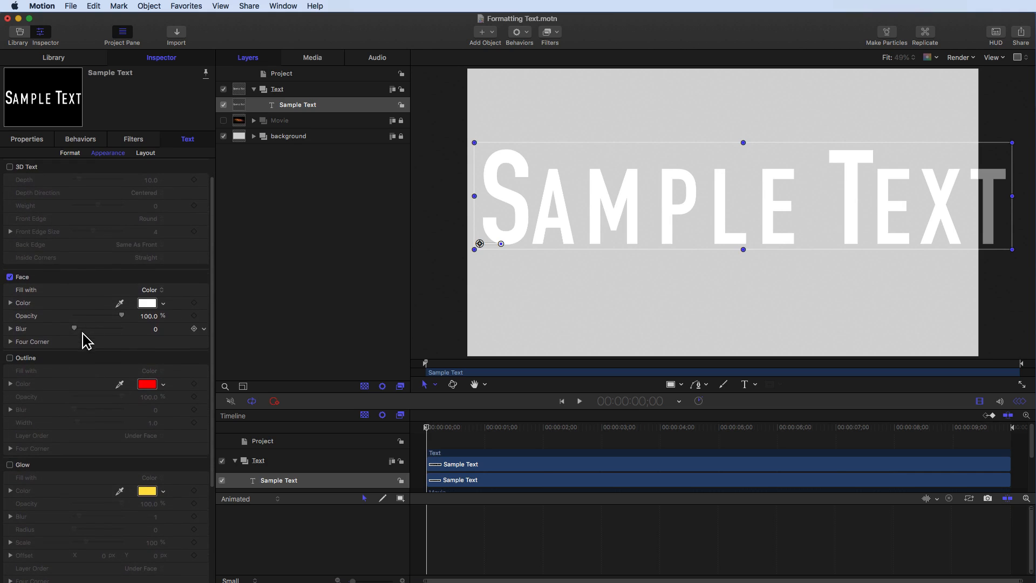
{"action": "scroll", "coordinate": [89, 399], "scroll_direction": "down", "scroll_amount": 5}
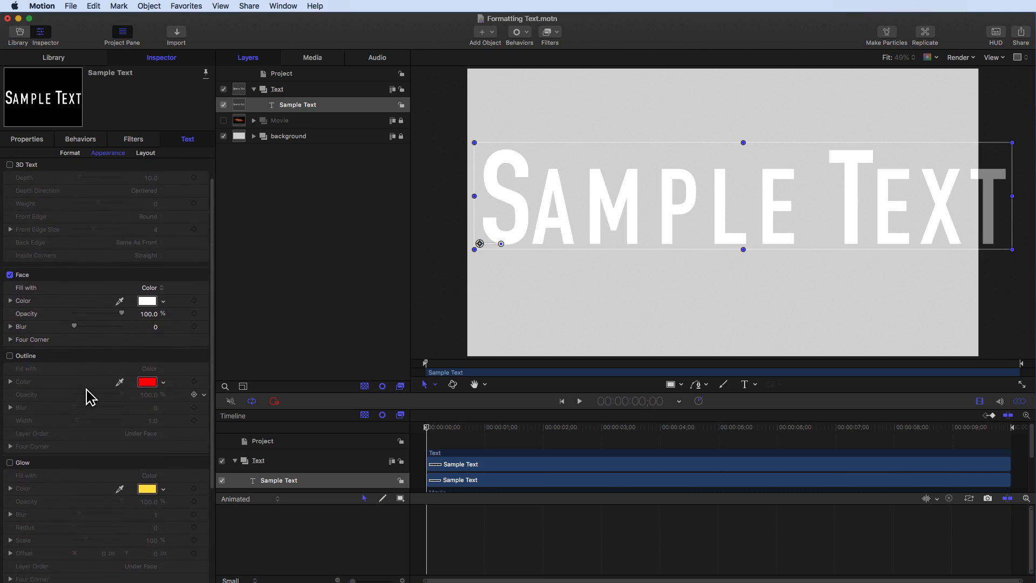
{"action": "scroll", "coordinate": [75, 475], "scroll_direction": "down", "scroll_amount": 4}
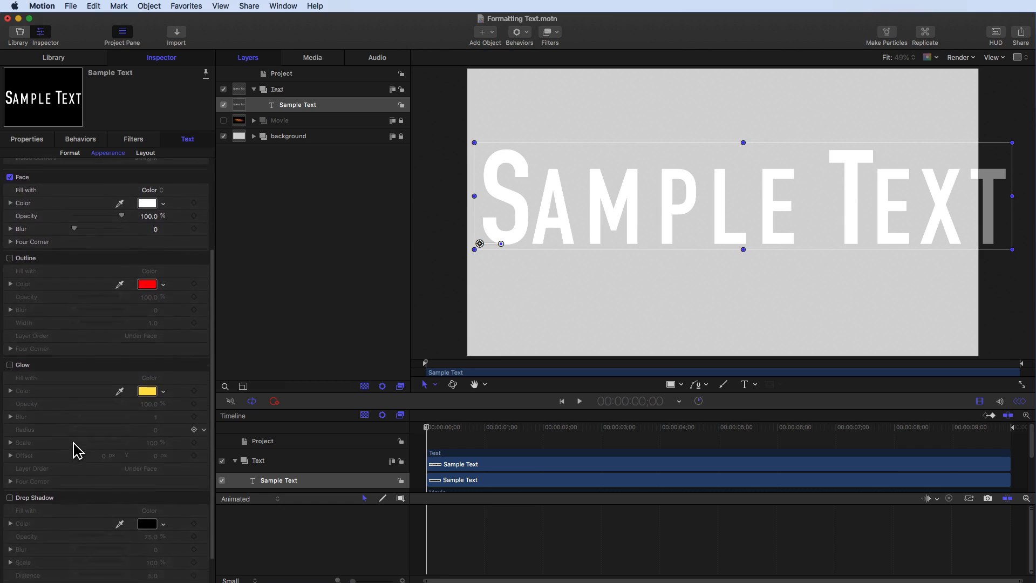
{"action": "scroll", "coordinate": [71, 507], "scroll_direction": "up", "scroll_amount": 10}
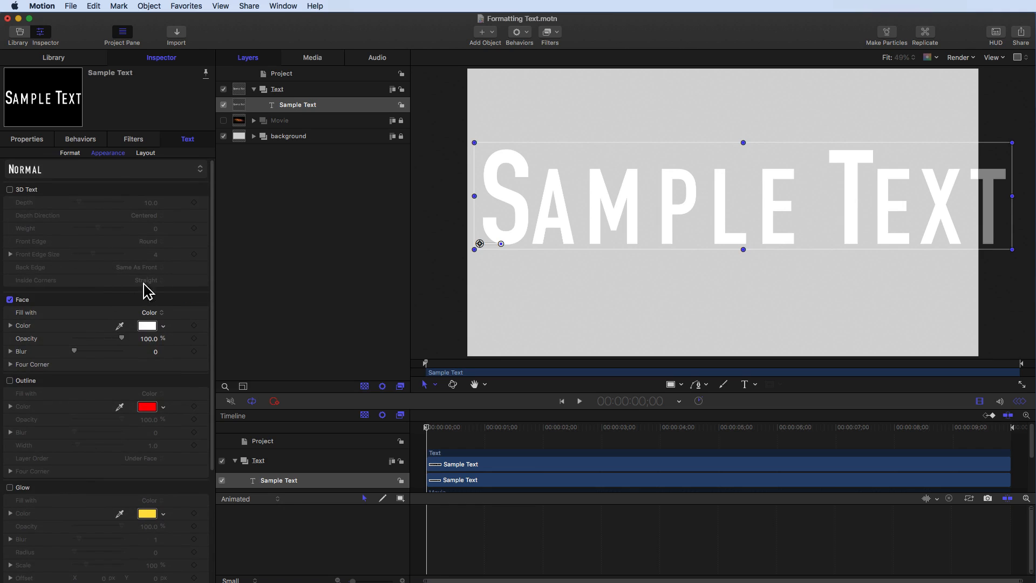
Step: Apply the Neon preset from the 2D text styles to Sample Text
{"action": "left_click", "coordinate": [149, 172]}
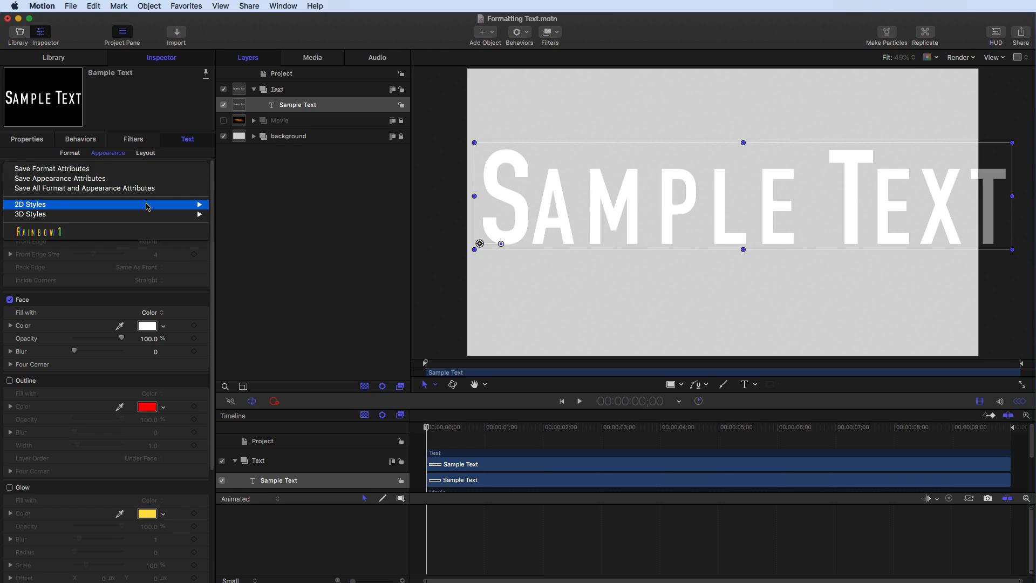
{"action": "mouse_move", "coordinate": [147, 207]}
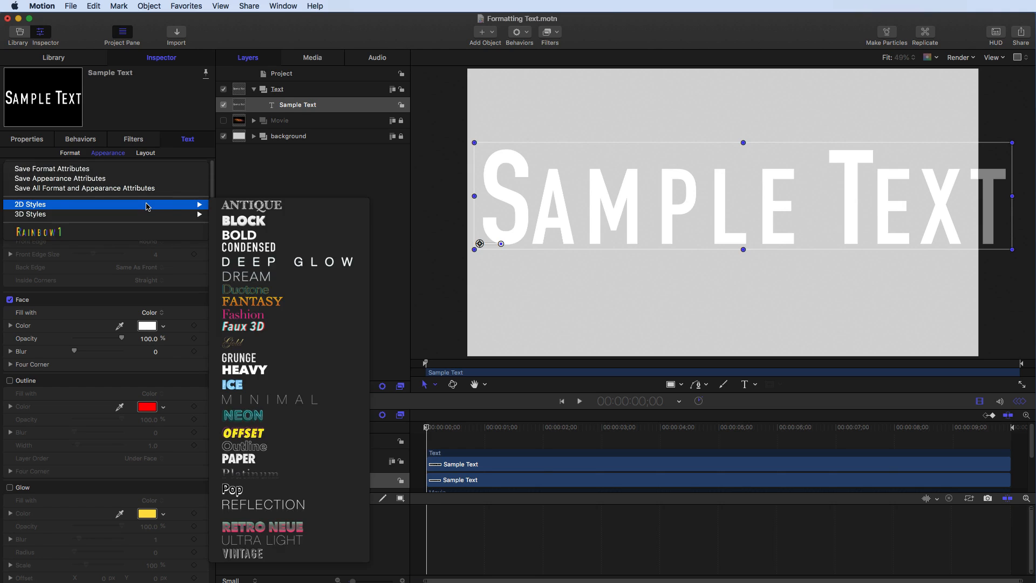
{"action": "mouse_move", "coordinate": [205, 214]}
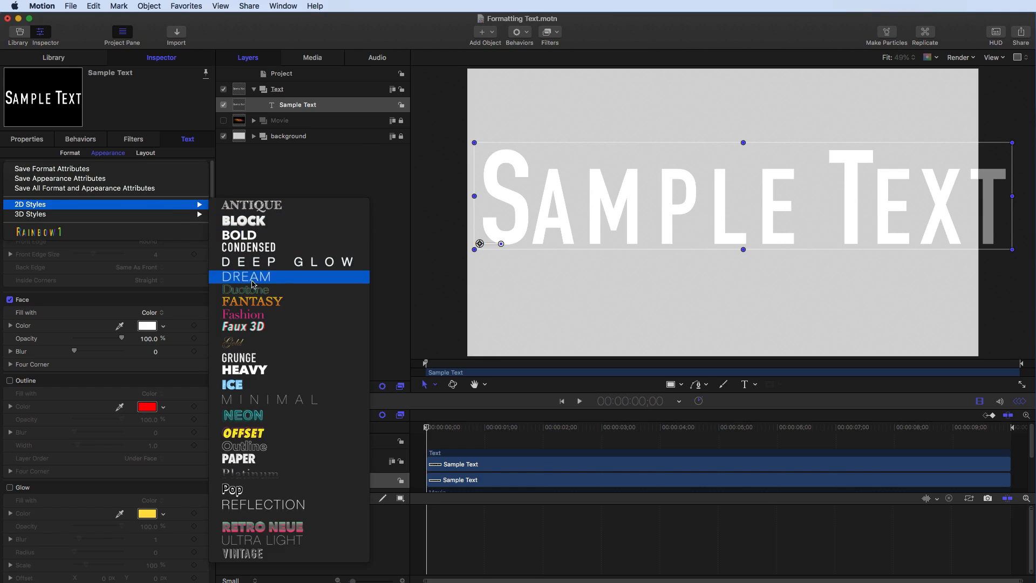
{"action": "left_click", "coordinate": [246, 420]}
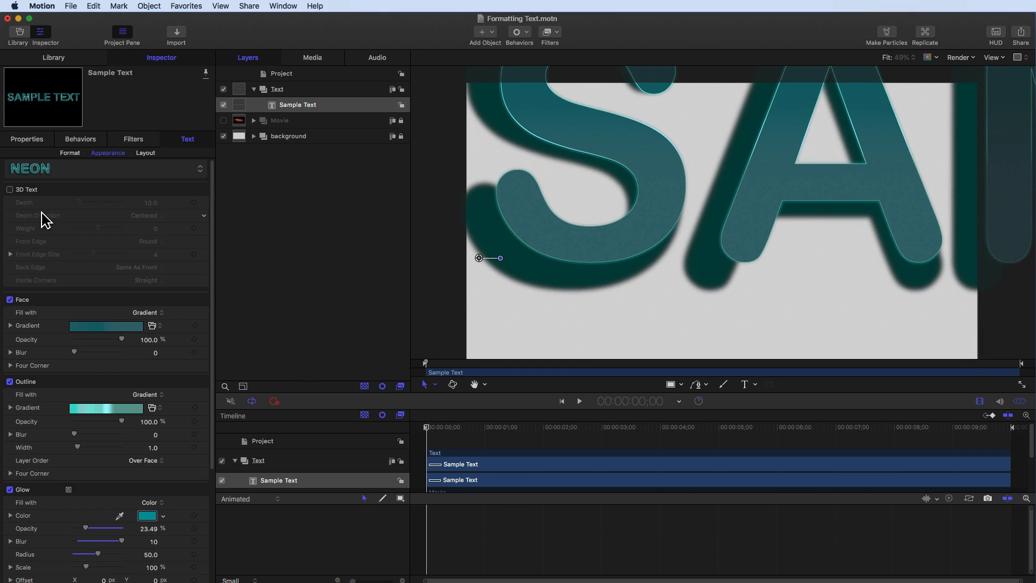
Step: Reduce the font size of Sample Text to 23 so that the whole text fits on the canvas
{"action": "left_click", "coordinate": [62, 153]}
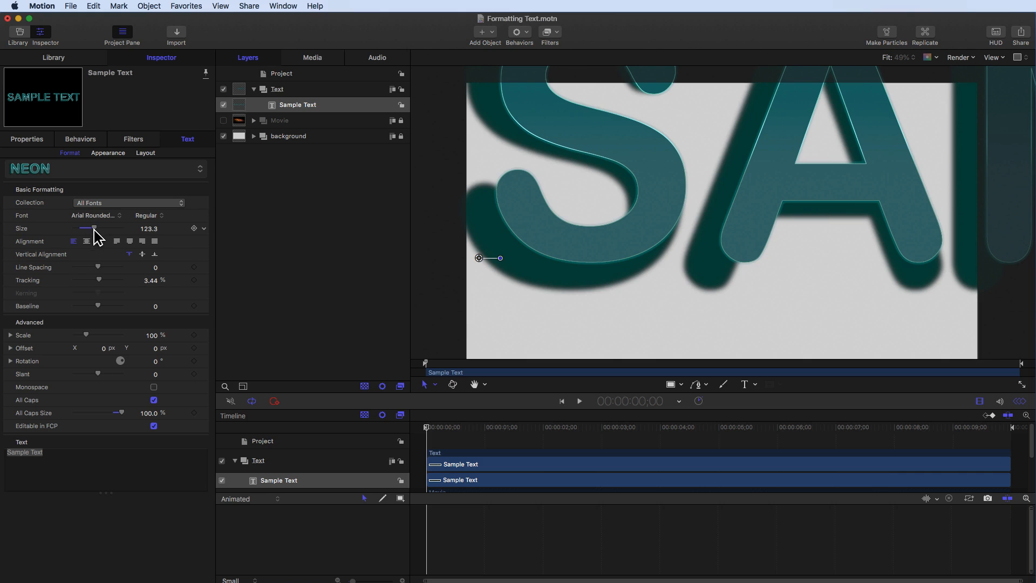
{"action": "left_click_drag", "start_coordinate": [94, 227], "coordinate": [78, 227]}
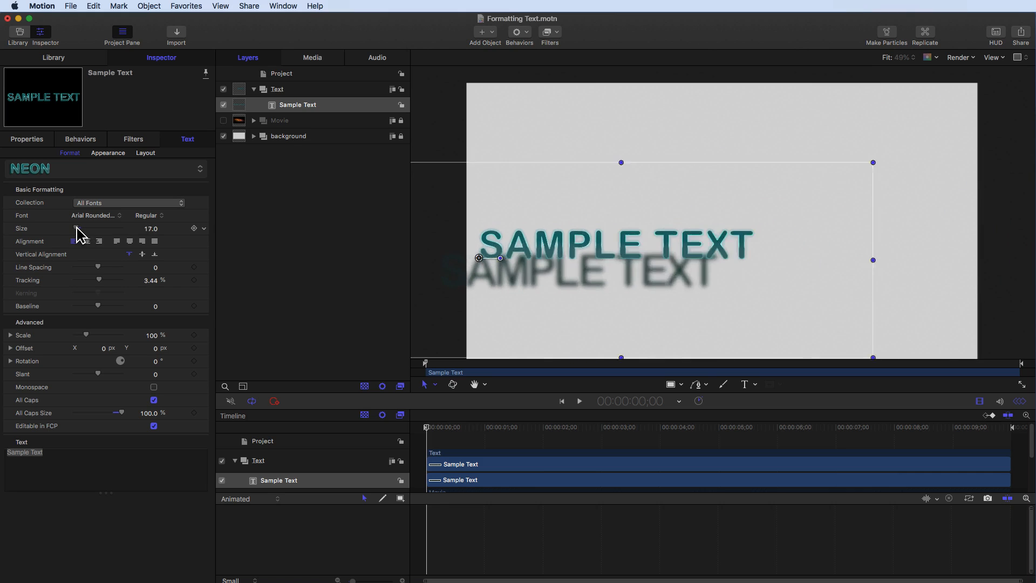
{"action": "left_click_drag", "start_coordinate": [78, 227], "coordinate": [77, 227]}
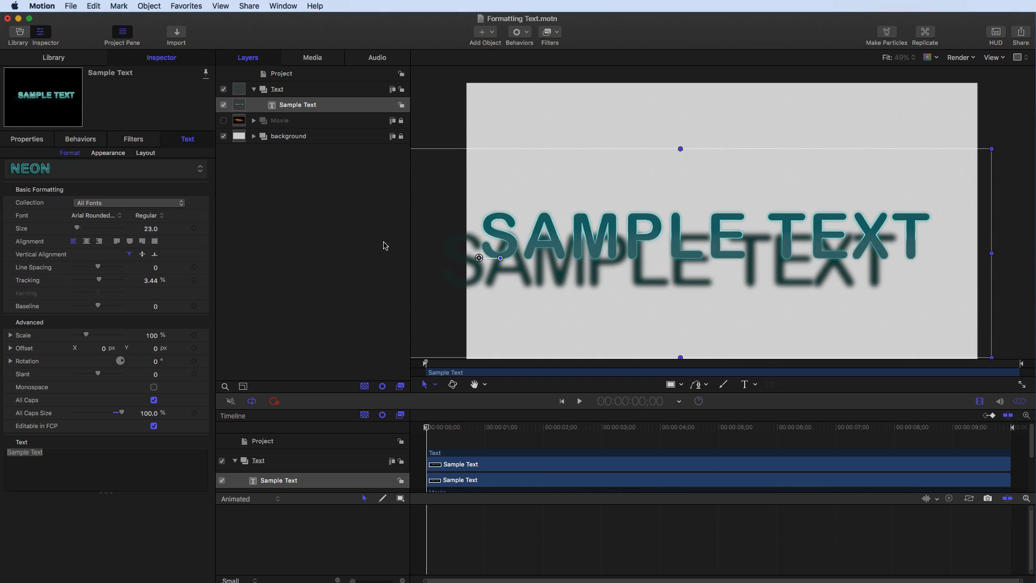
Step: Set the text's Drop Shadow distance to 10 and its shadow scale to 110%
{"action": "left_click", "coordinate": [110, 153]}
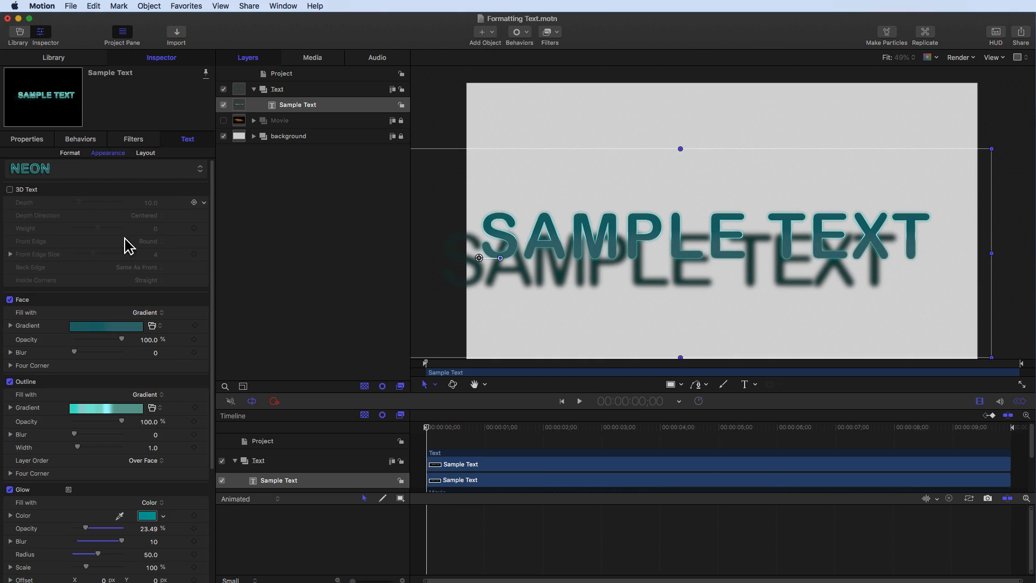
{"action": "scroll", "coordinate": [164, 286], "scroll_direction": "down", "scroll_amount": 6}
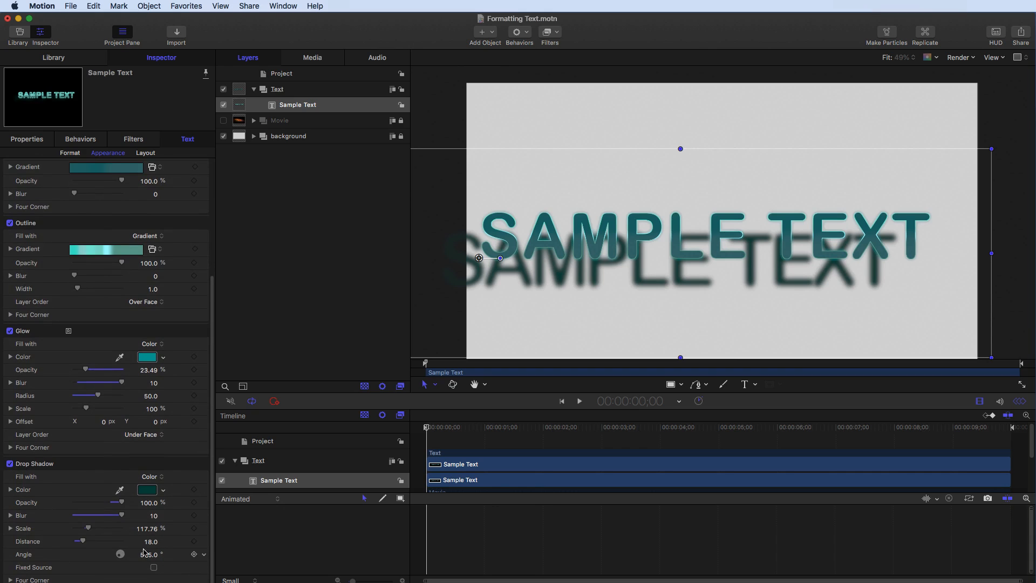
{"action": "left_click", "coordinate": [149, 543]}
{"action": "type", "text": "1"}
{"action": "key", "text": "Tab"}
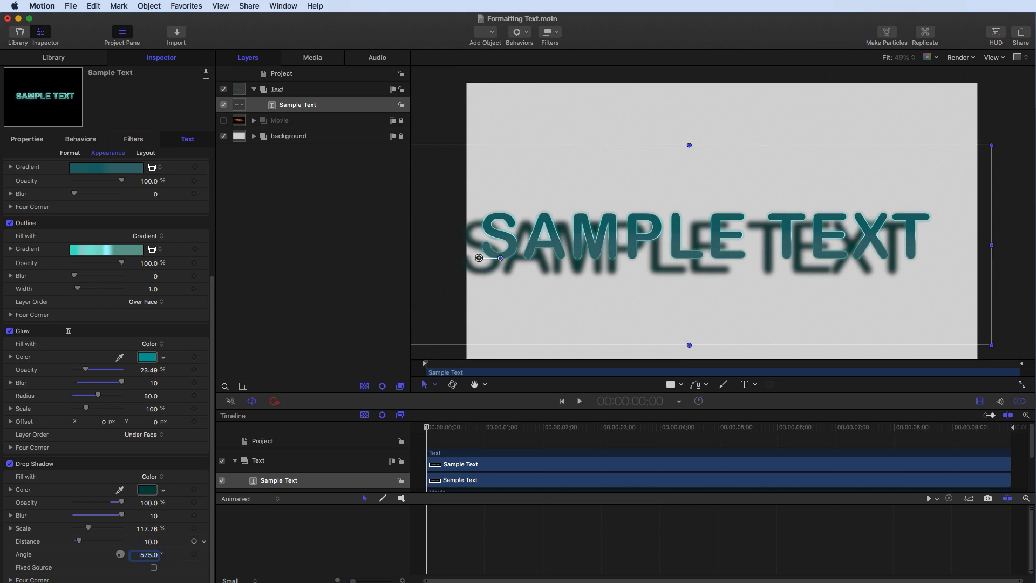
{"action": "left_click", "coordinate": [142, 530]}
{"action": "type", "text": "11"}
{"action": "key", "text": "Tab"}
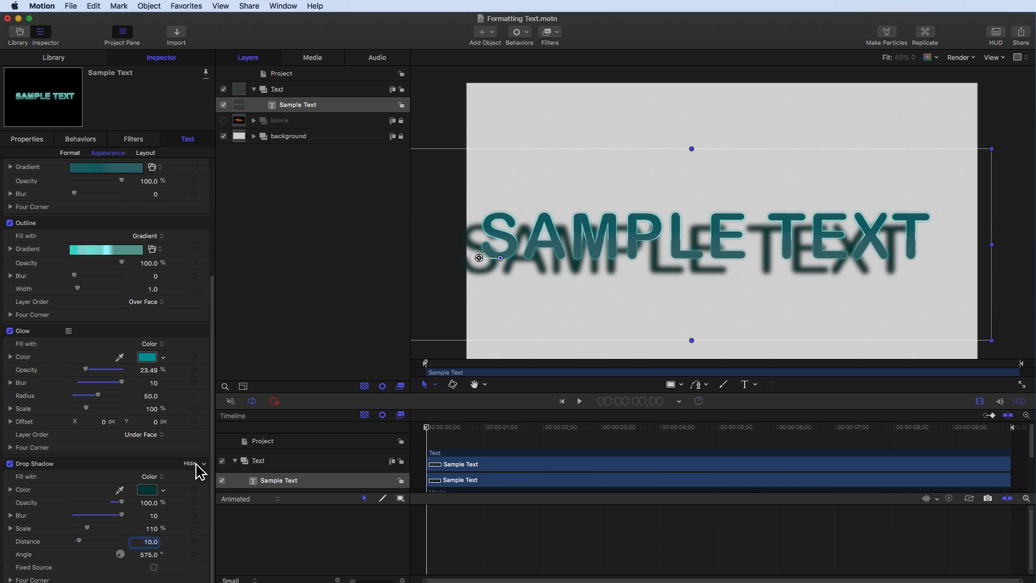
Step: Move Sample Text slightly up and to the right on the canvas to center it, then deselect it
{"action": "left_click", "coordinate": [601, 229]}
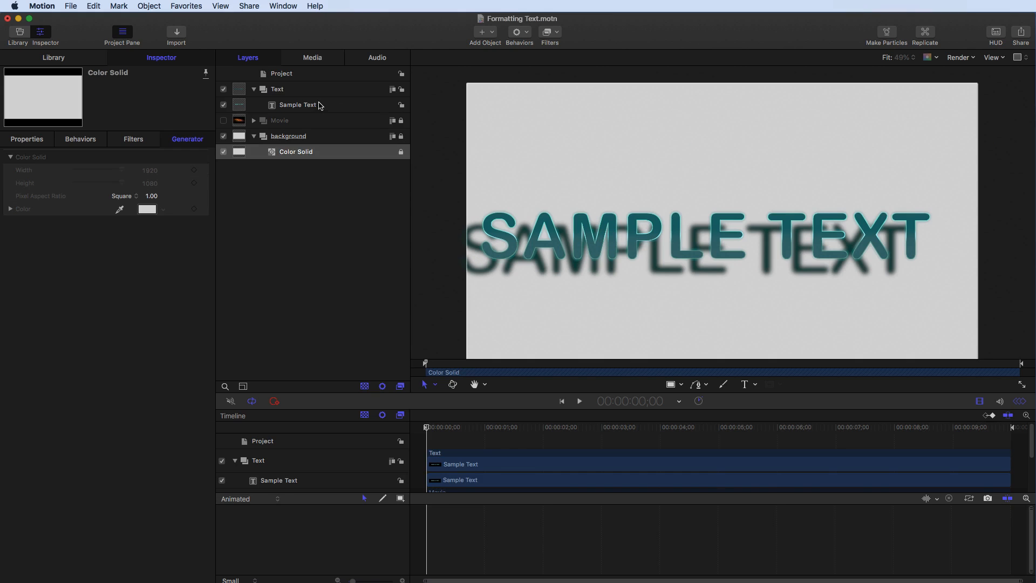
{"action": "left_click", "coordinate": [319, 106]}
{"action": "left_click_drag", "start_coordinate": [594, 254], "coordinate": [613, 221]}
{"action": "left_click", "coordinate": [601, 341]}
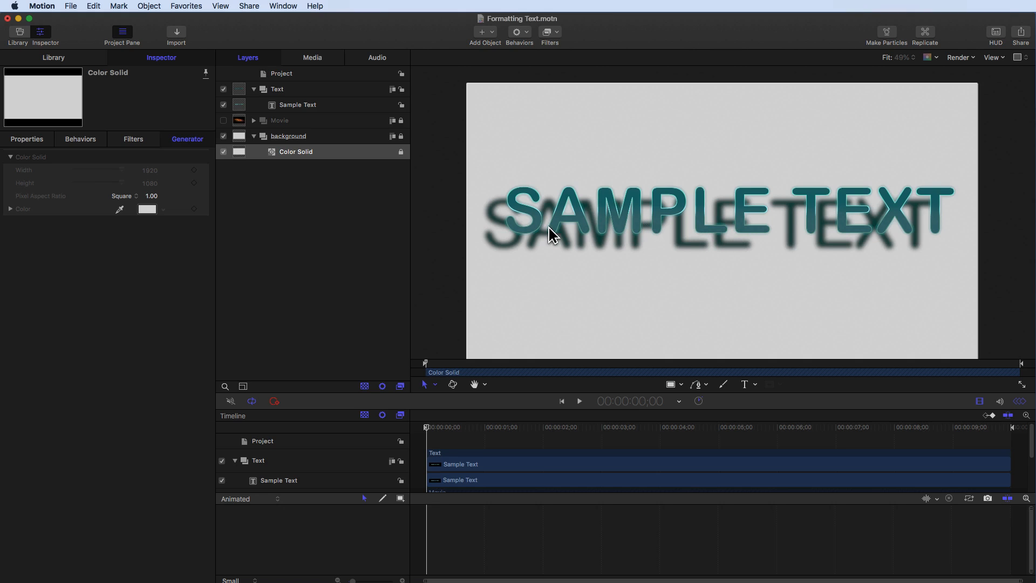
Step: Reduce the Drop Shadow distance of Sample Text to 5
{"action": "left_click", "coordinate": [318, 106]}
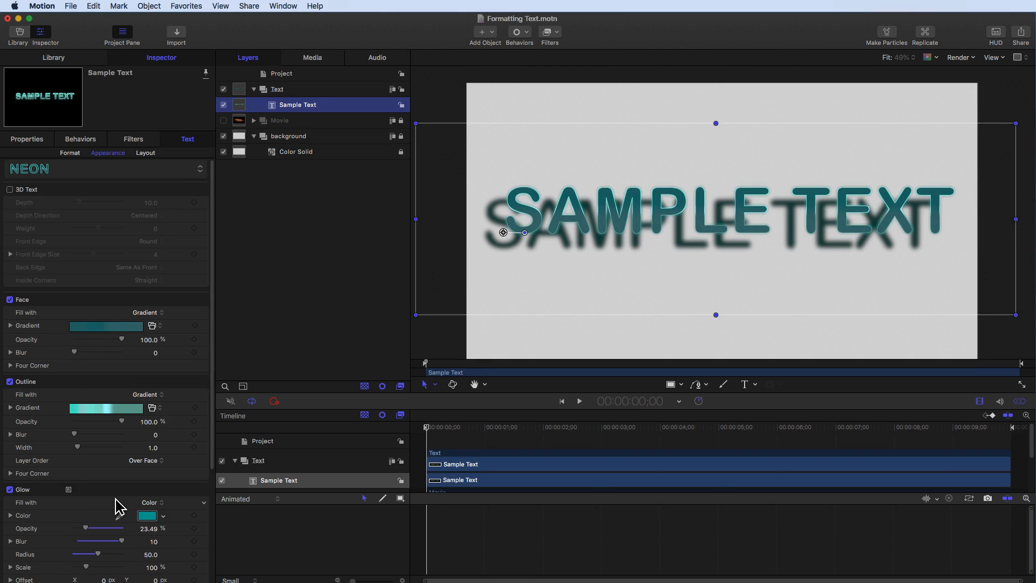
{"action": "scroll", "coordinate": [118, 505], "scroll_direction": "down", "scroll_amount": 3}
{"action": "scroll", "coordinate": [118, 504], "scroll_direction": "down", "scroll_amount": 5}
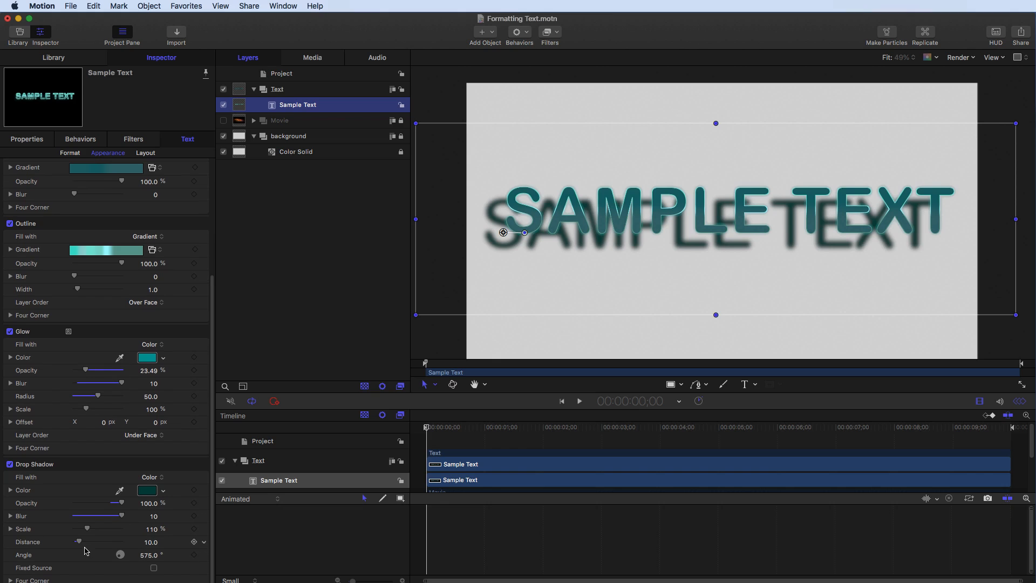
{"action": "left_click_drag", "start_coordinate": [80, 540], "coordinate": [78, 539]}
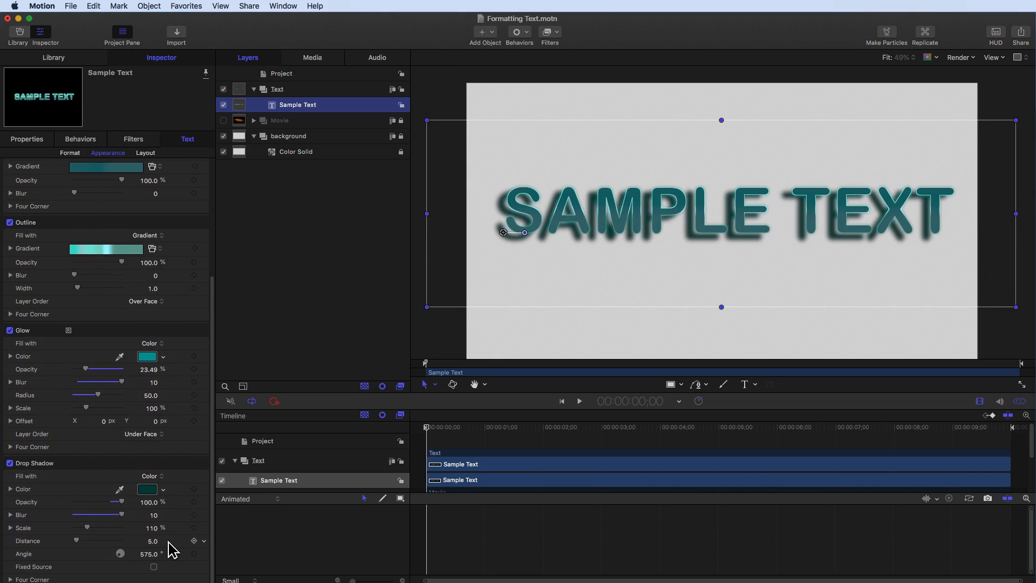
Step: Save all format and appearance attributes of Sample Text as a preset named Neon1
{"action": "left_click", "coordinate": [510, 345]}
{"action": "left_click", "coordinate": [291, 110]}
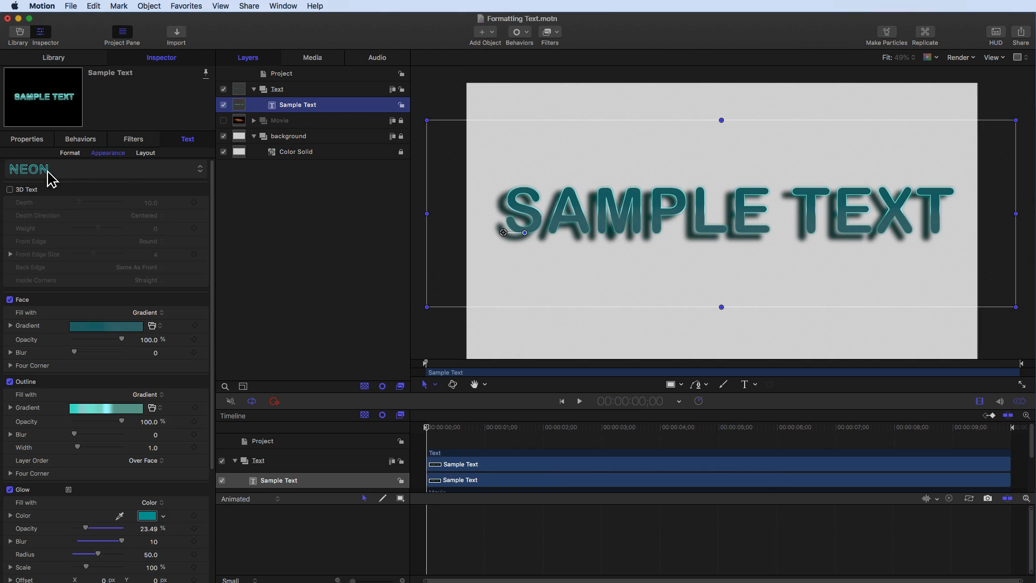
{"action": "left_click", "coordinate": [114, 172]}
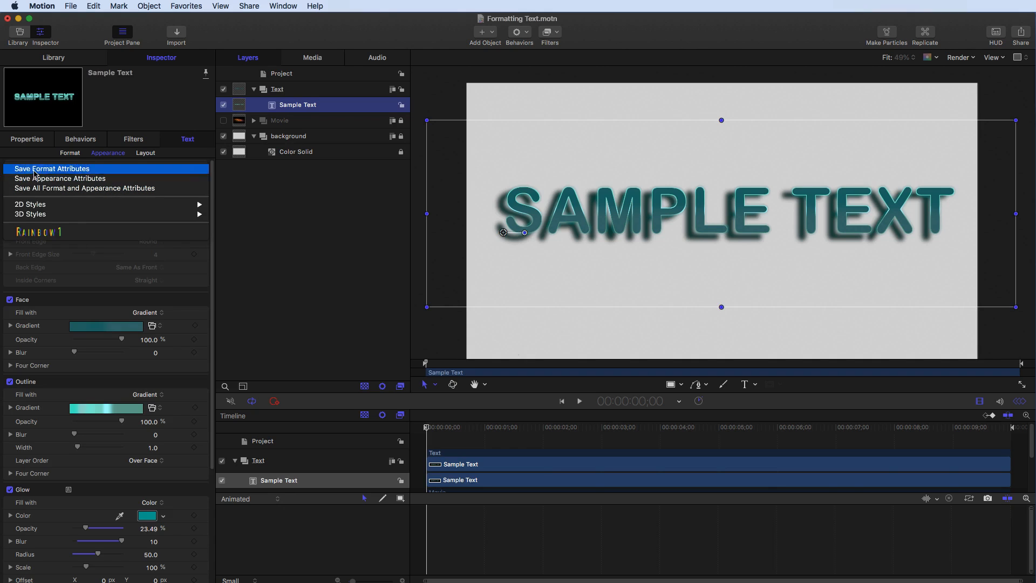
{"action": "left_click", "coordinate": [108, 188]}
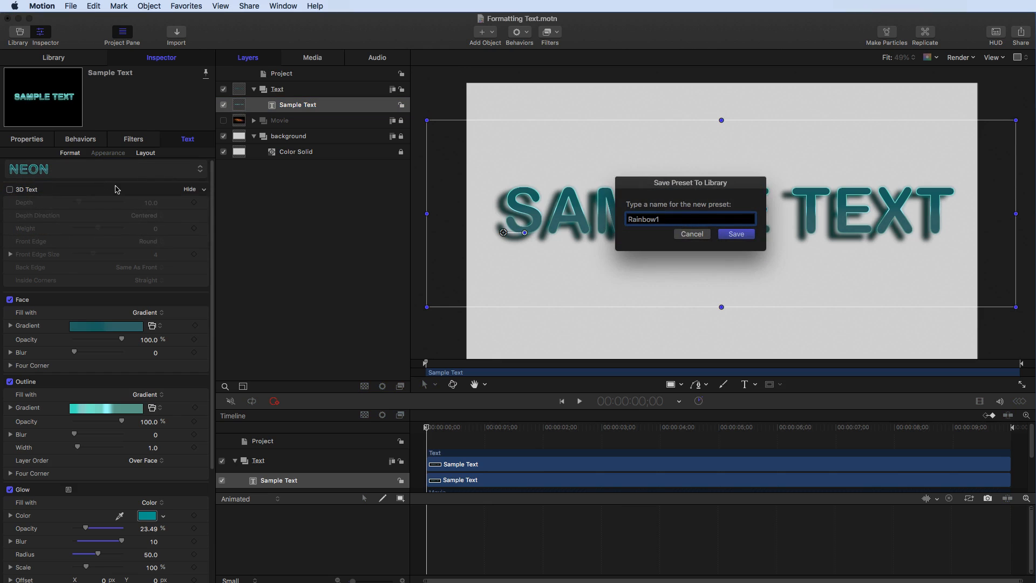
{"action": "double_click", "coordinate": [668, 219]}
{"action": "type", "text": "Neon1"}
{"action": "left_click", "coordinate": [736, 235]}
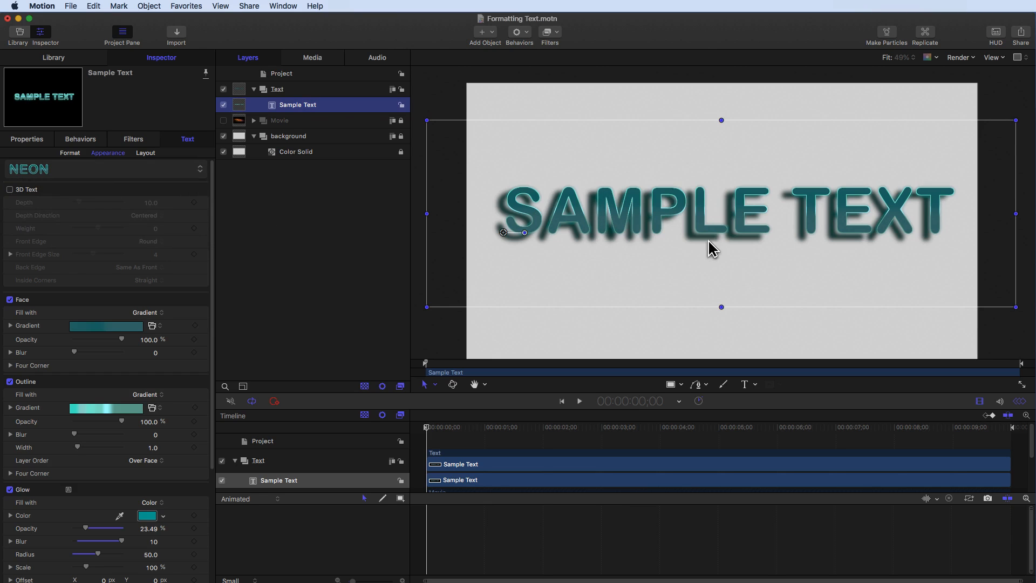
Step: Add a text object reading "New Text" to the Text group, placed below Sample Text on the canvas
{"action": "left_click", "coordinate": [331, 90]}
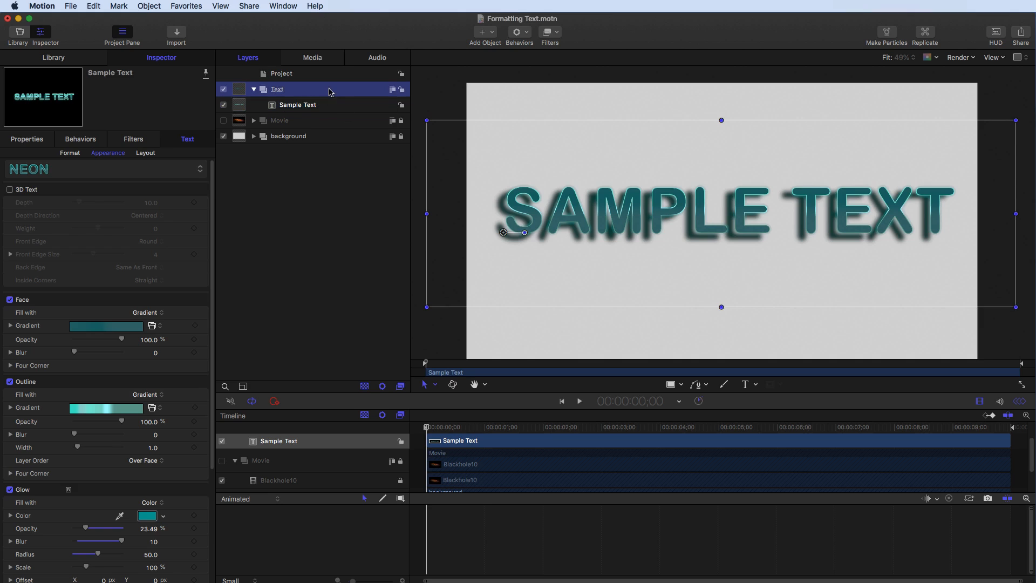
{"action": "left_click", "coordinate": [744, 386]}
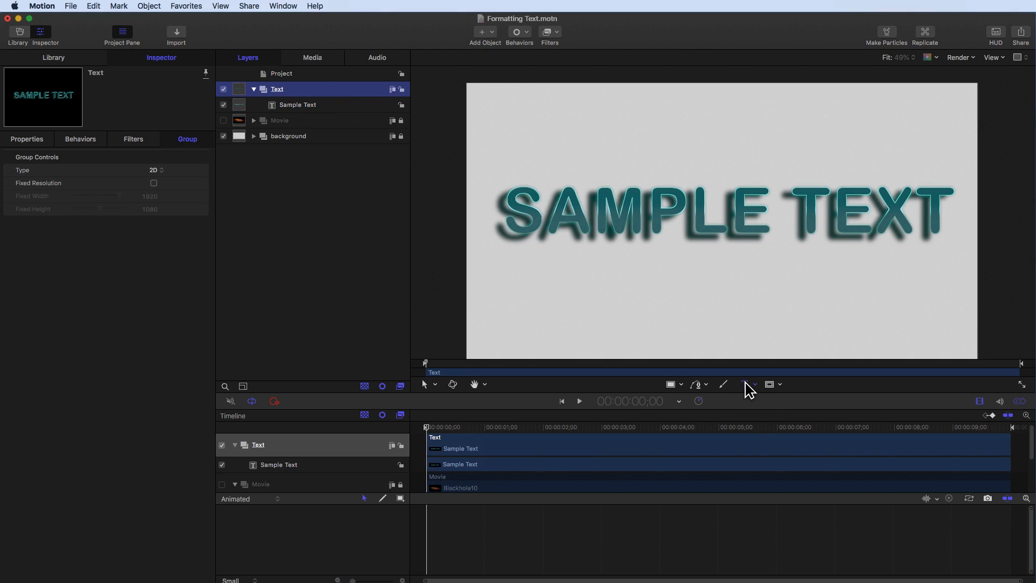
{"action": "left_click", "coordinate": [728, 325]}
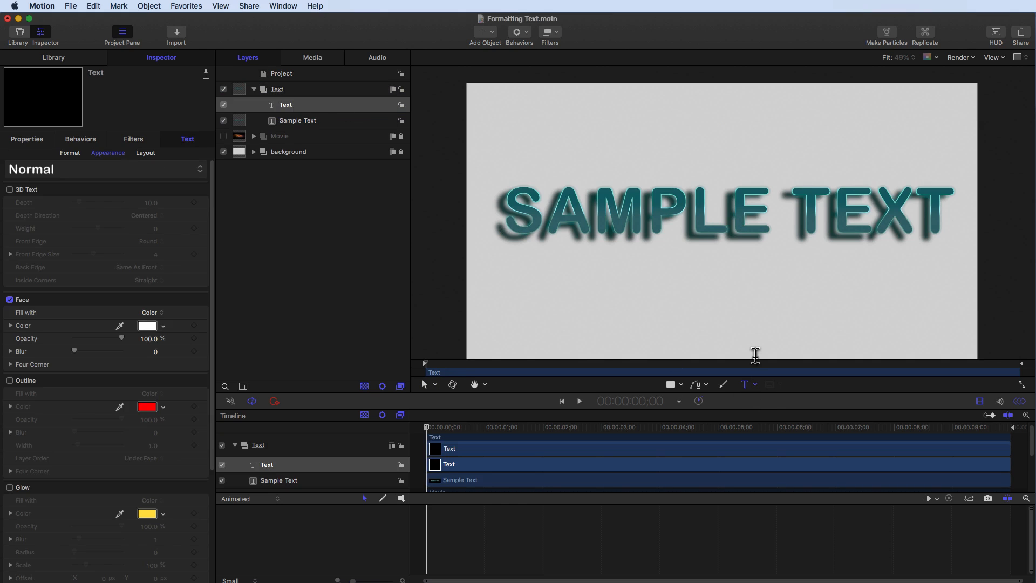
{"action": "type", "text": "New Text"}
{"action": "left_click", "coordinate": [424, 385]}
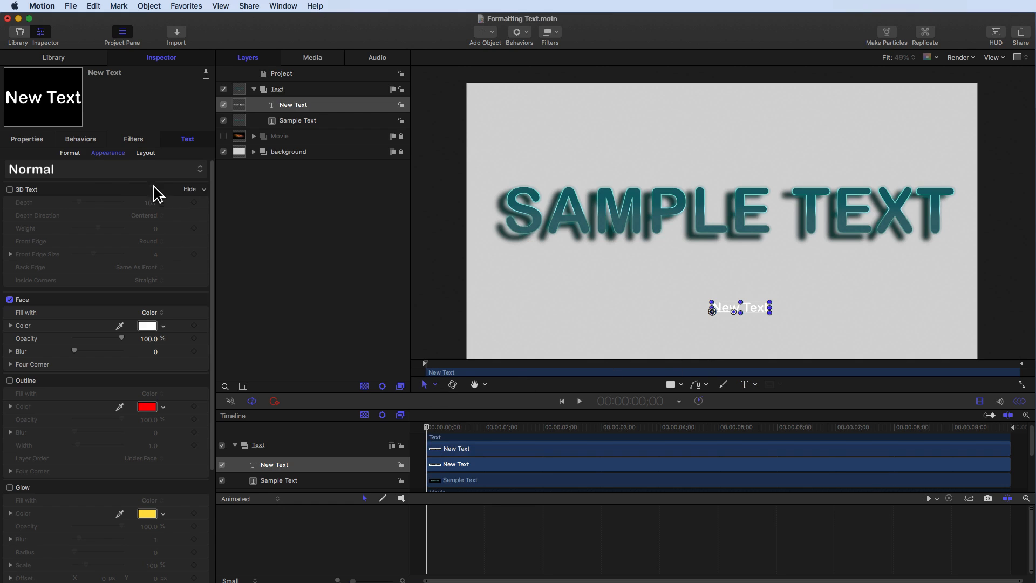
Step: Apply the saved Neon1 preset to New Text, enlarge it beneath Sample Text, and deselect it
{"action": "left_click", "coordinate": [107, 171]}
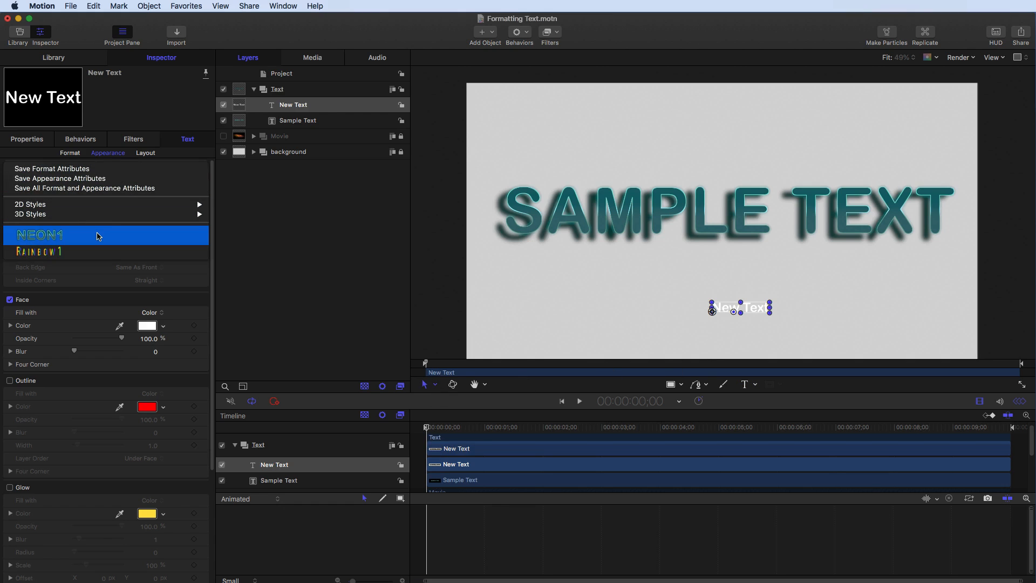
{"action": "key", "text": "Escape"}
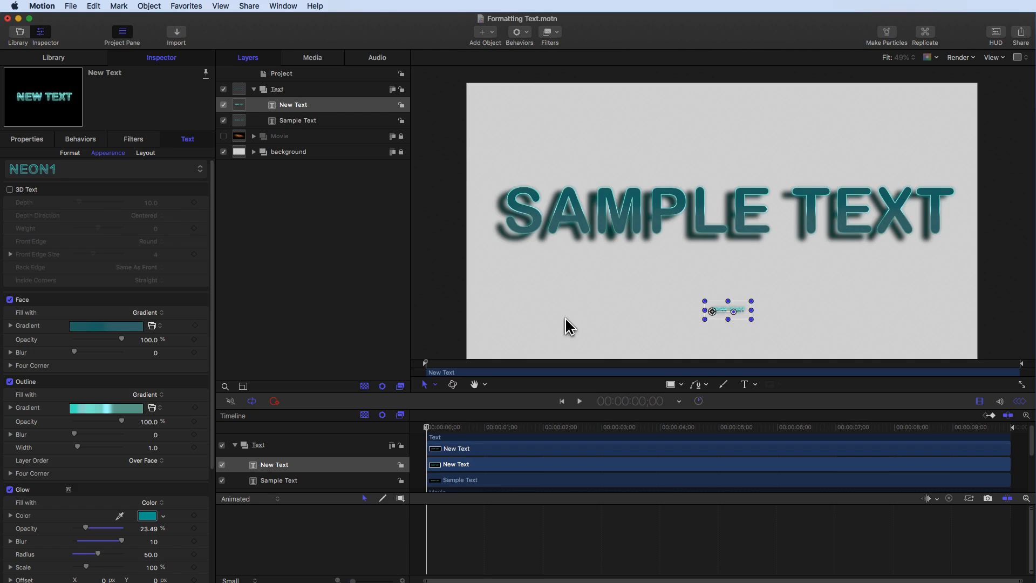
{"action": "left_click_drag", "start_coordinate": [750, 319], "coordinate": [496, 253]}
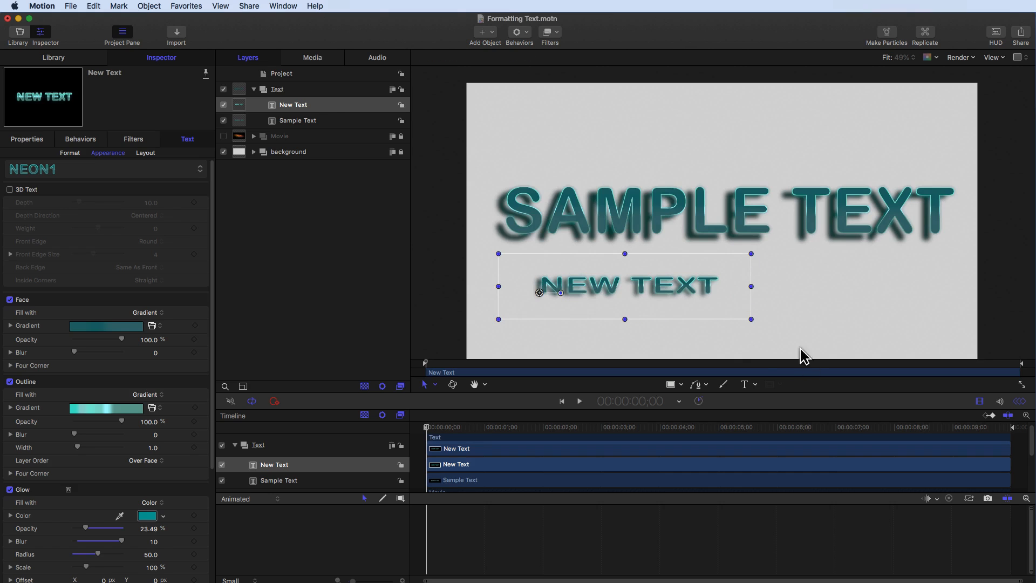
{"action": "left_click_drag", "start_coordinate": [751, 321], "coordinate": [855, 363]}
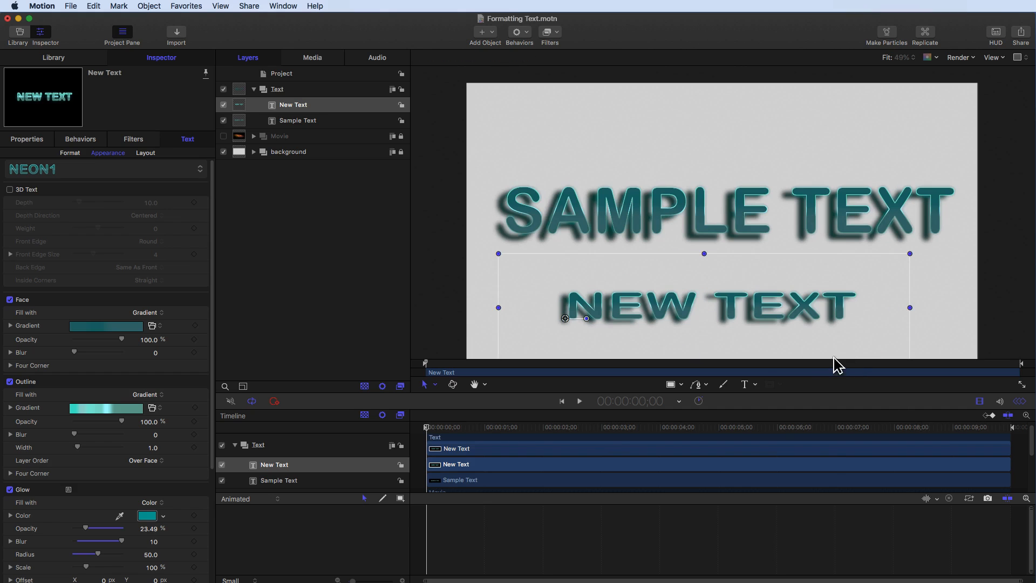
{"action": "left_click", "coordinate": [420, 293]}
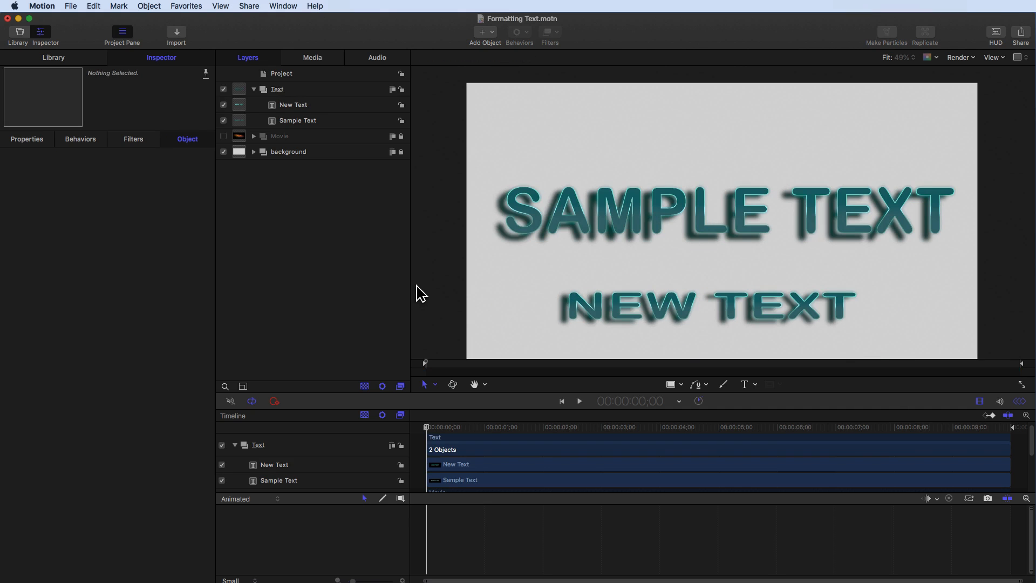
Step: Delete the New Text object from the Text group
{"action": "left_click", "coordinate": [623, 311]}
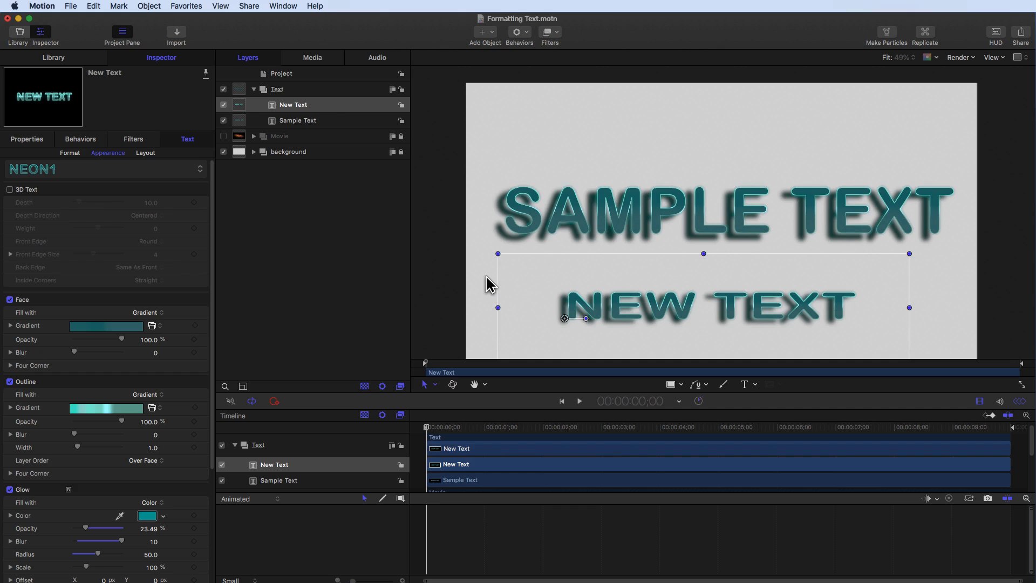
{"action": "right_click", "coordinate": [338, 109]}
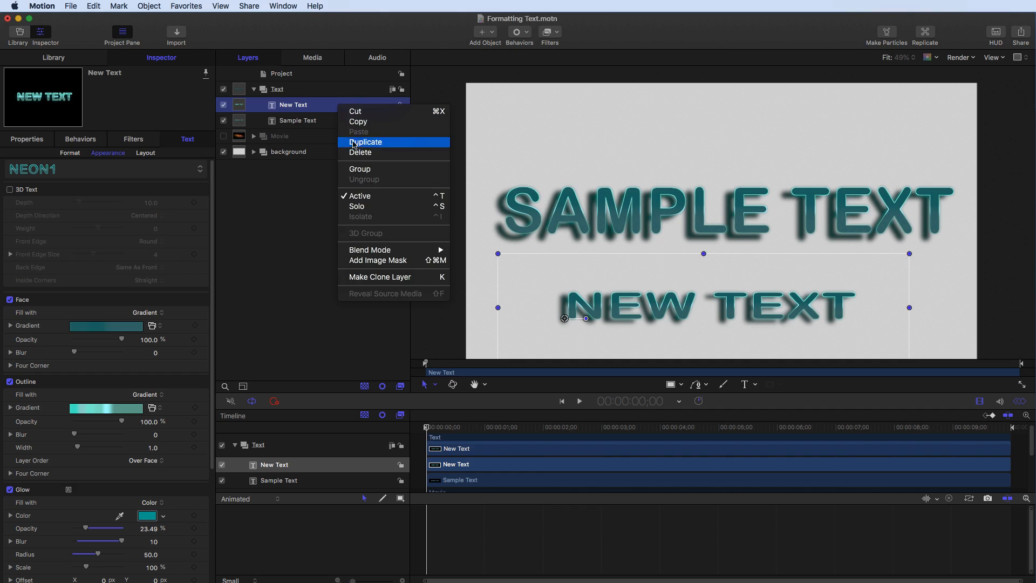
{"action": "left_click", "coordinate": [353, 154]}
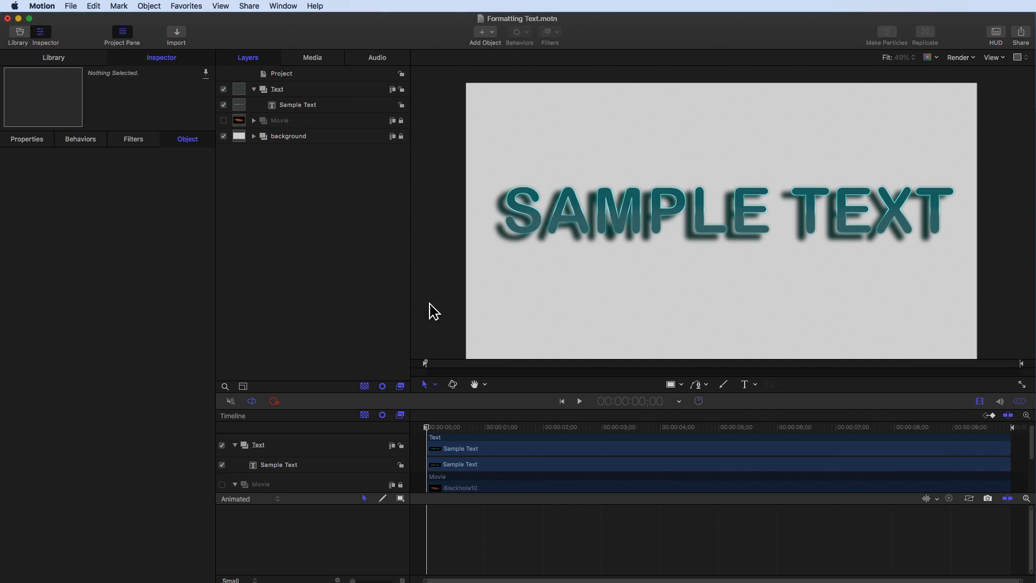
Step: Create a text object reading "New Text" below Sample Text and apply the saved Rainbow1 preset to it
{"action": "left_click", "coordinate": [744, 385]}
{"action": "left_click", "coordinate": [722, 303]}
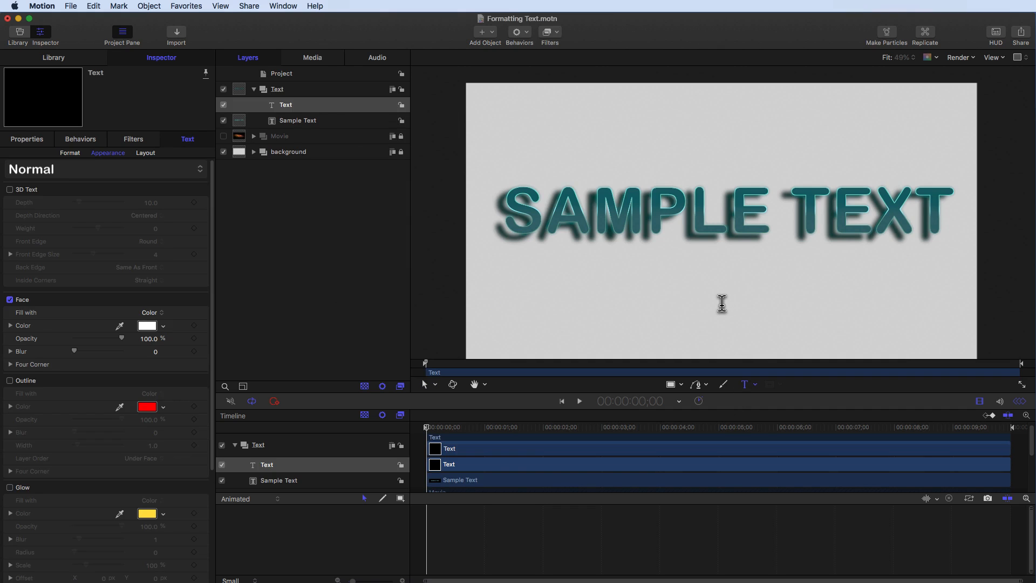
{"action": "type", "text": "New Text"}
{"action": "left_click", "coordinate": [425, 384]}
{"action": "left_click", "coordinate": [64, 167]}
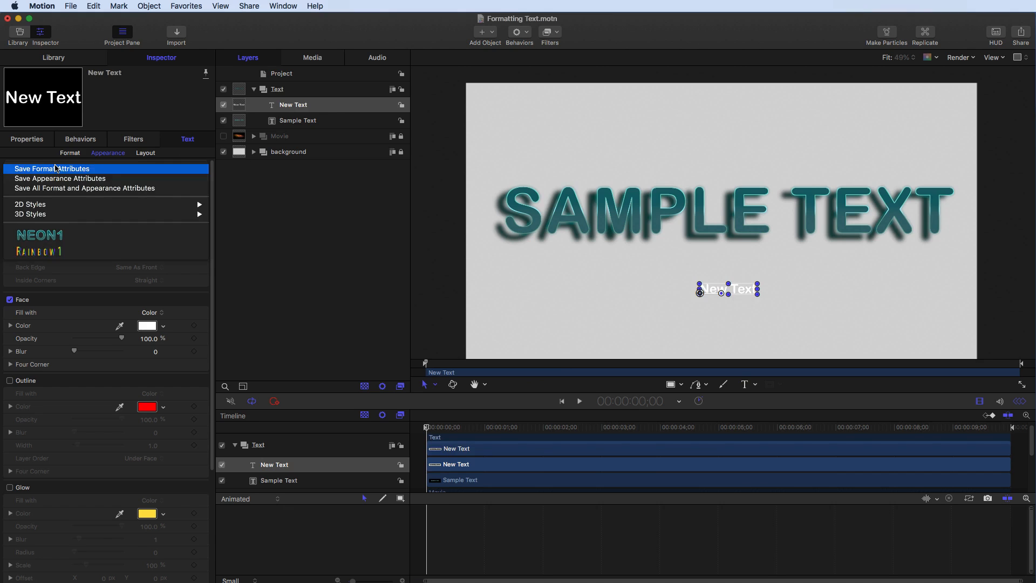
{"action": "left_click", "coordinate": [63, 254]}
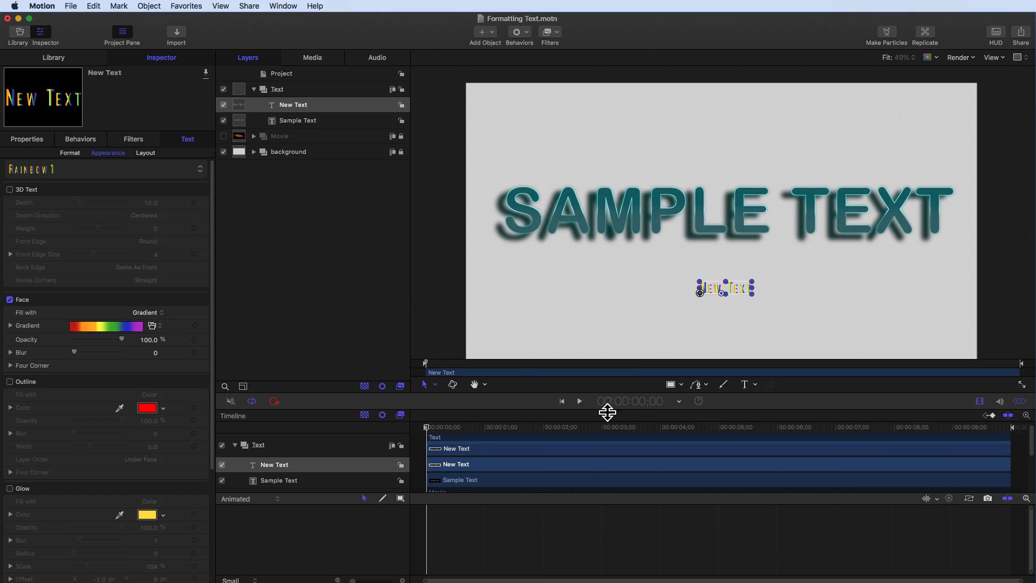
Step: Enlarge New Text to nearly the width of Sample Text and center it directly beneath that line
{"action": "left_click_drag", "start_coordinate": [752, 289], "coordinate": [678, 298]}
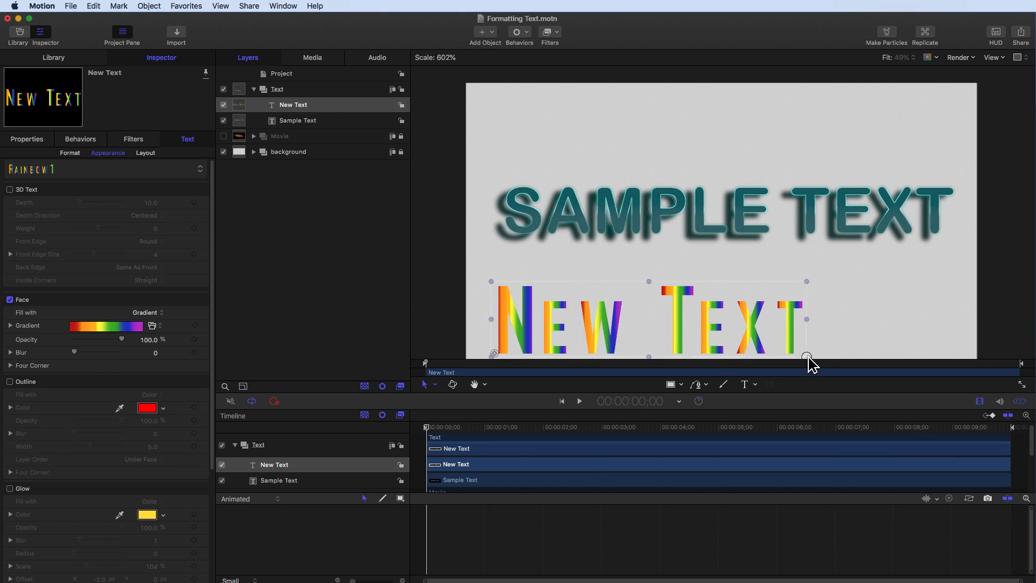
{"action": "left_click_drag", "start_coordinate": [751, 305], "coordinate": [731, 275]}
{"action": "left_click_drag", "start_coordinate": [795, 329], "coordinate": [904, 338]}
{"action": "left_click_drag", "start_coordinate": [771, 307], "coordinate": [805, 308]}
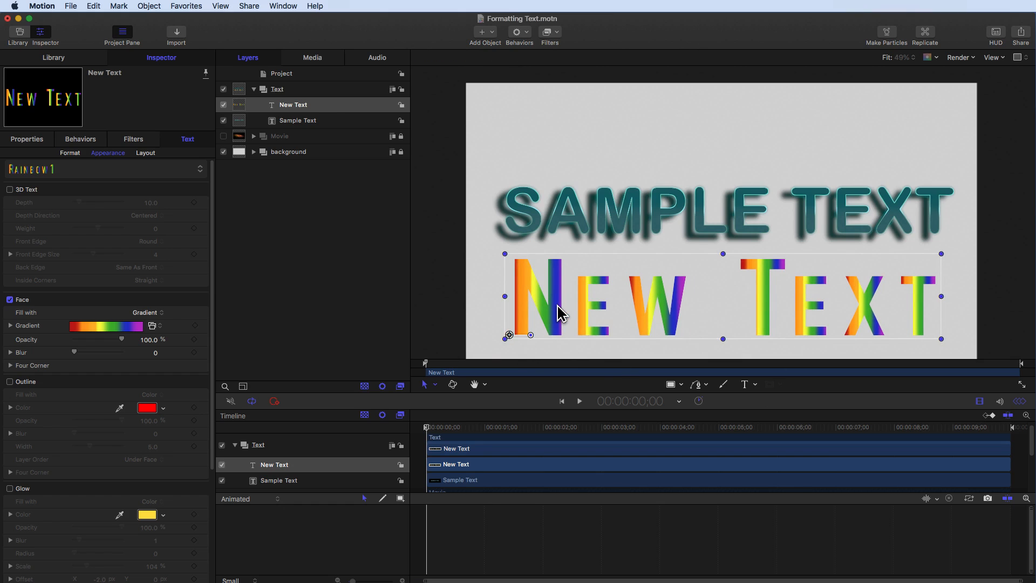
Step: Find the saved Neon1 preset among all of the library's text styles and preview it
{"action": "left_click", "coordinate": [60, 171]}
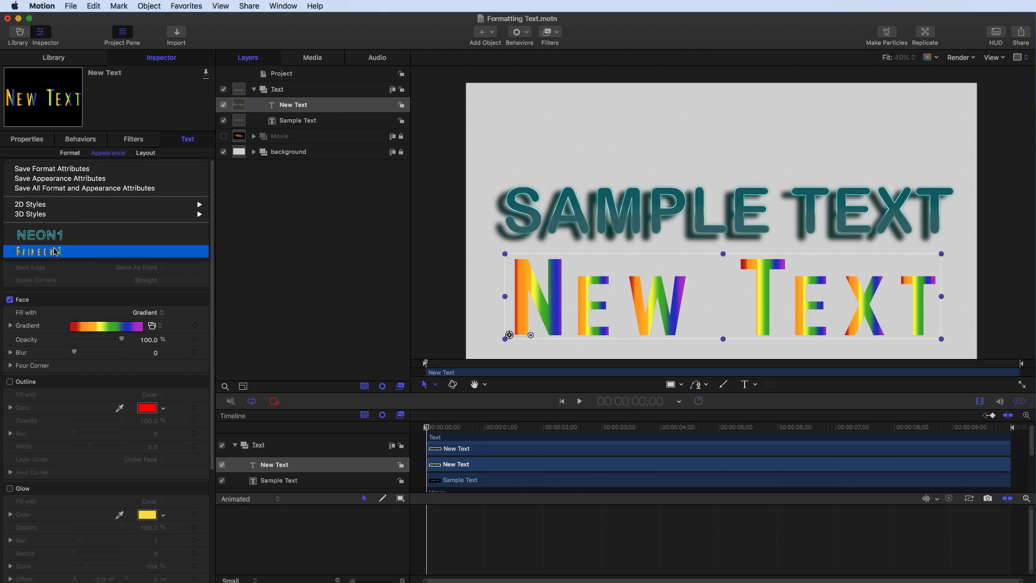
{"action": "left_click", "coordinate": [46, 61]}
{"action": "left_click", "coordinate": [46, 60]}
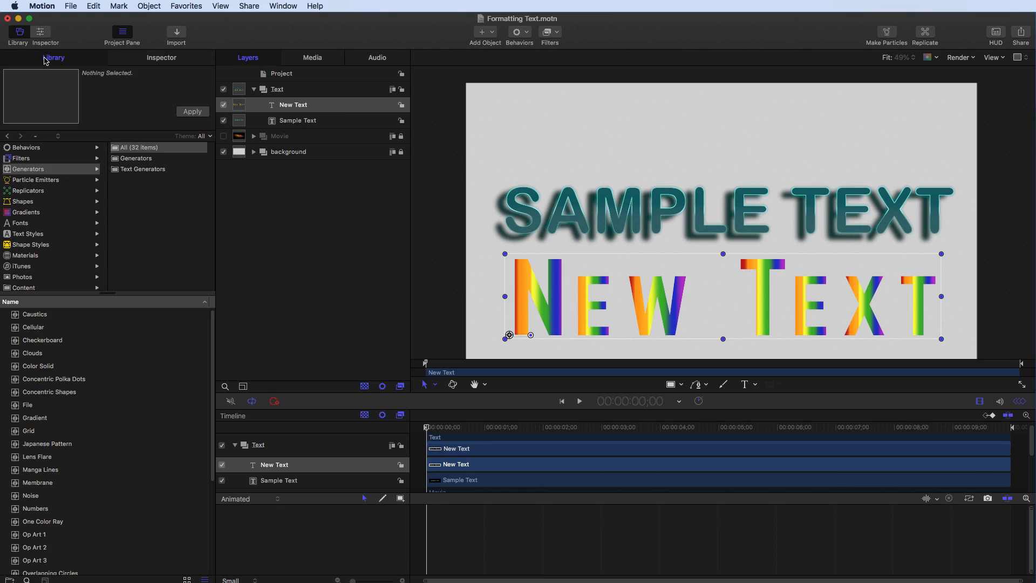
{"action": "left_click", "coordinate": [26, 236]}
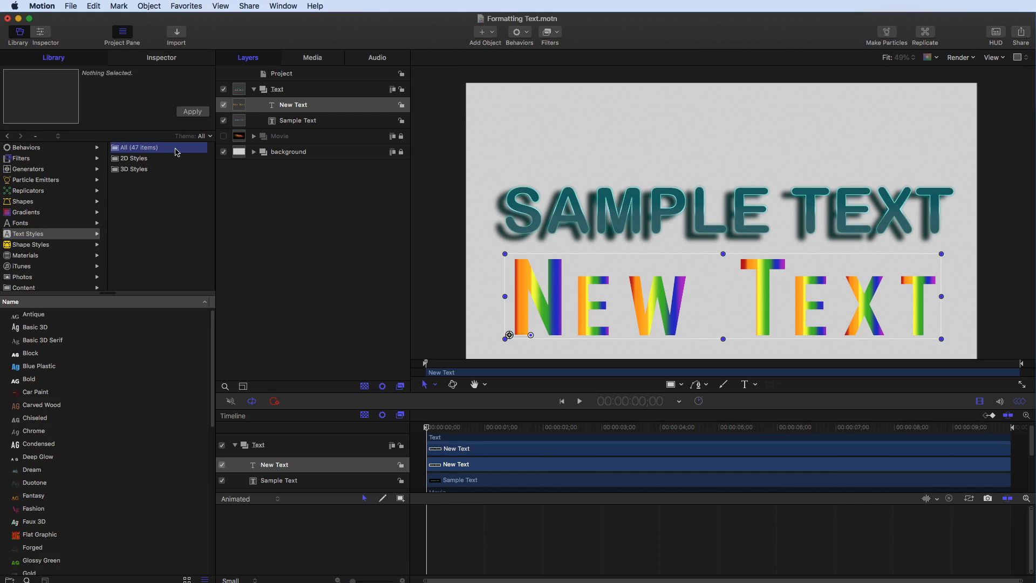
{"action": "scroll", "coordinate": [54, 386], "scroll_direction": "down", "scroll_amount": 5}
{"action": "scroll", "coordinate": [54, 386], "scroll_direction": "down", "scroll_amount": 10}
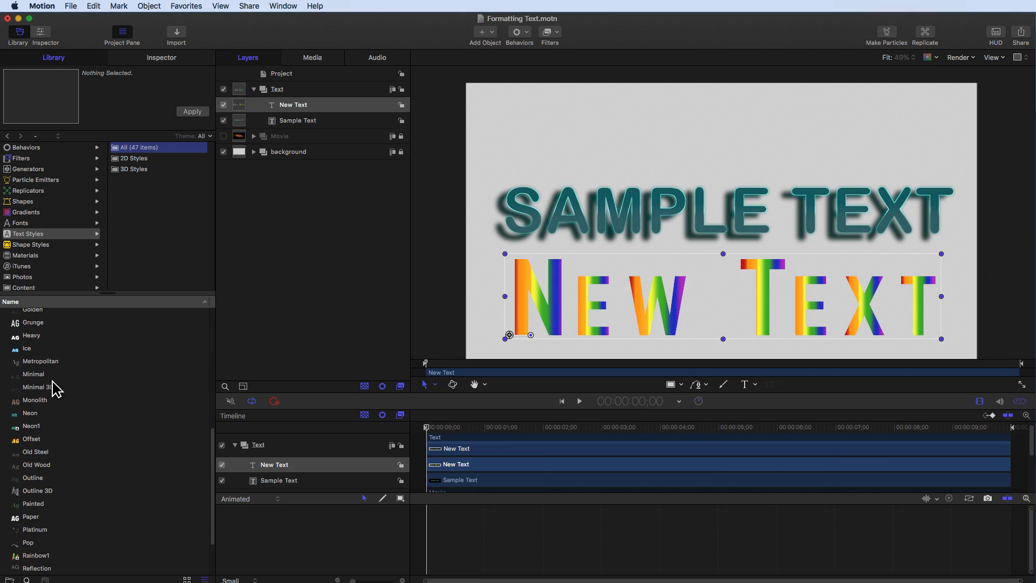
{"action": "left_click", "coordinate": [30, 427]}
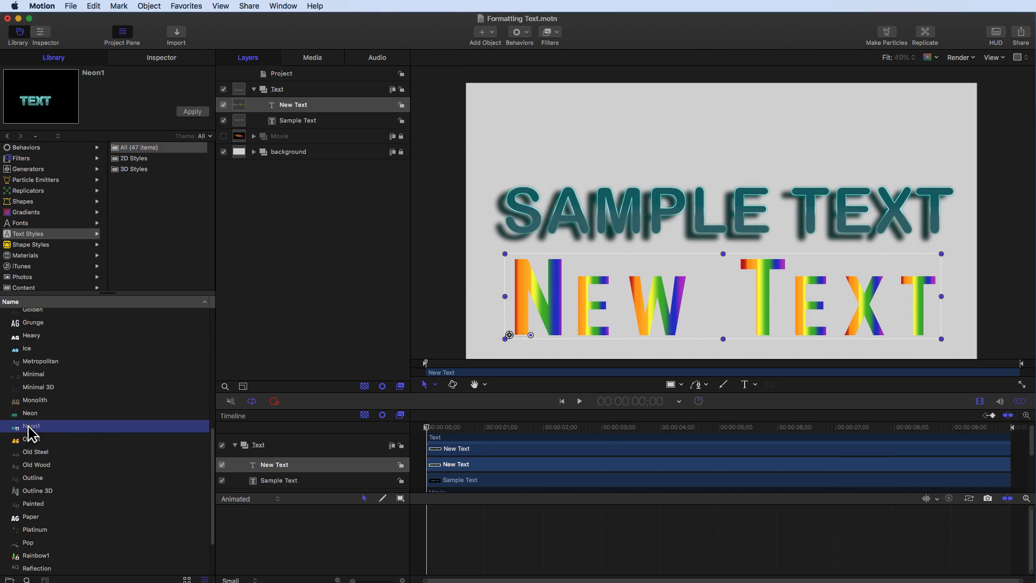
Step: Review the theme choices offered for the Neon1 style without assigning one, and preview the Rainbow1 style
{"action": "right_click", "coordinate": [29, 430]}
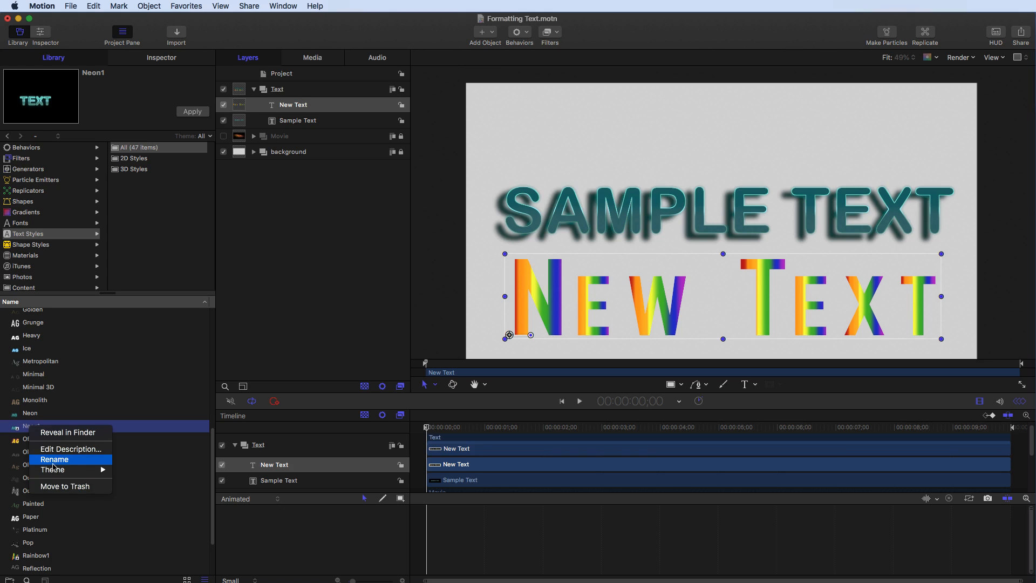
{"action": "mouse_move", "coordinate": [67, 473]}
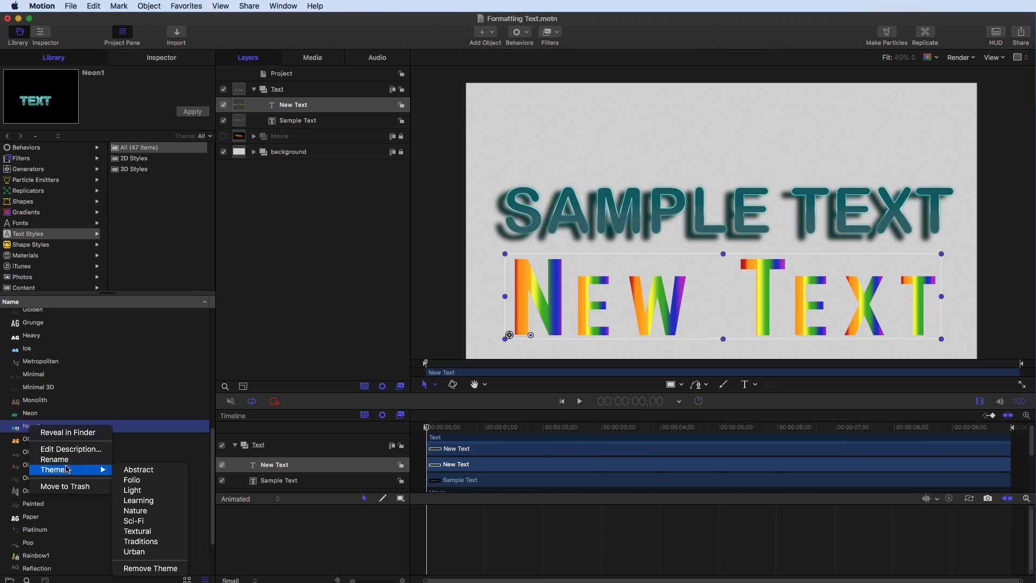
{"action": "left_click", "coordinate": [158, 456]}
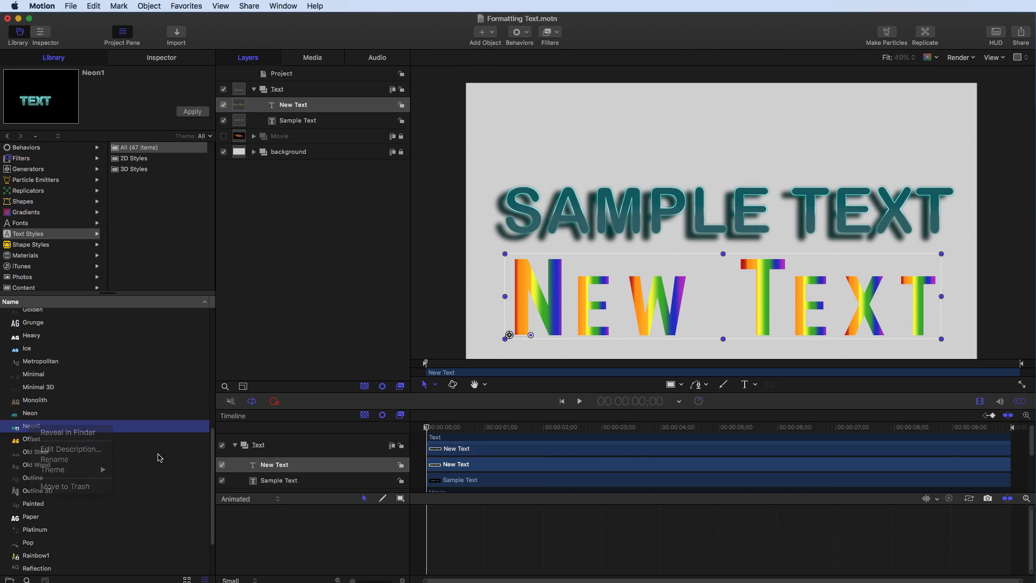
{"action": "scroll", "coordinate": [67, 447], "scroll_direction": "down", "scroll_amount": 3}
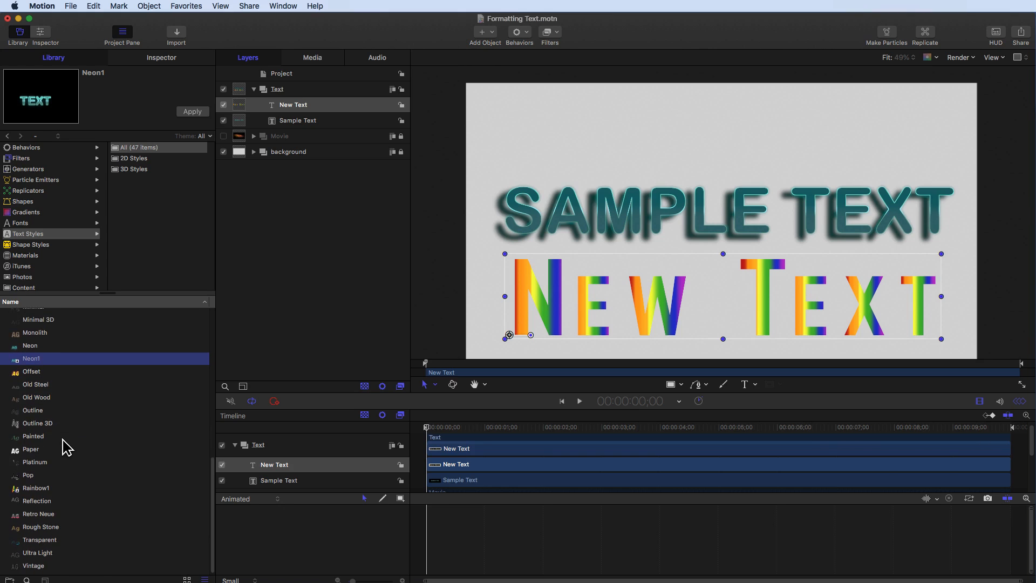
{"action": "left_click", "coordinate": [44, 490]}
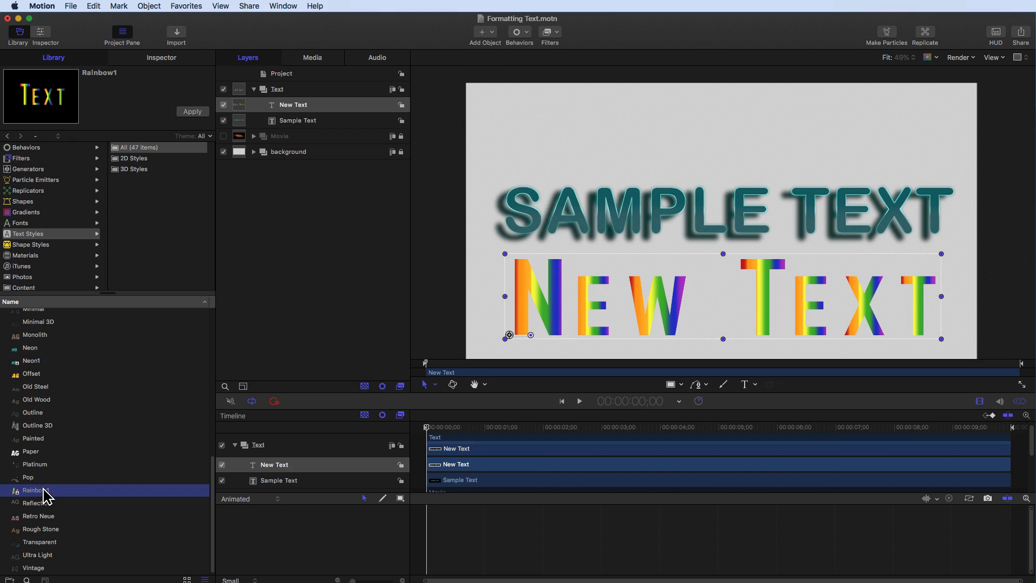
Step: Reveal the Neon1 style in Finder and preview the files Neon1_menu.png and Neon1.molo
{"action": "left_click", "coordinate": [34, 363]}
{"action": "right_click", "coordinate": [34, 362]}
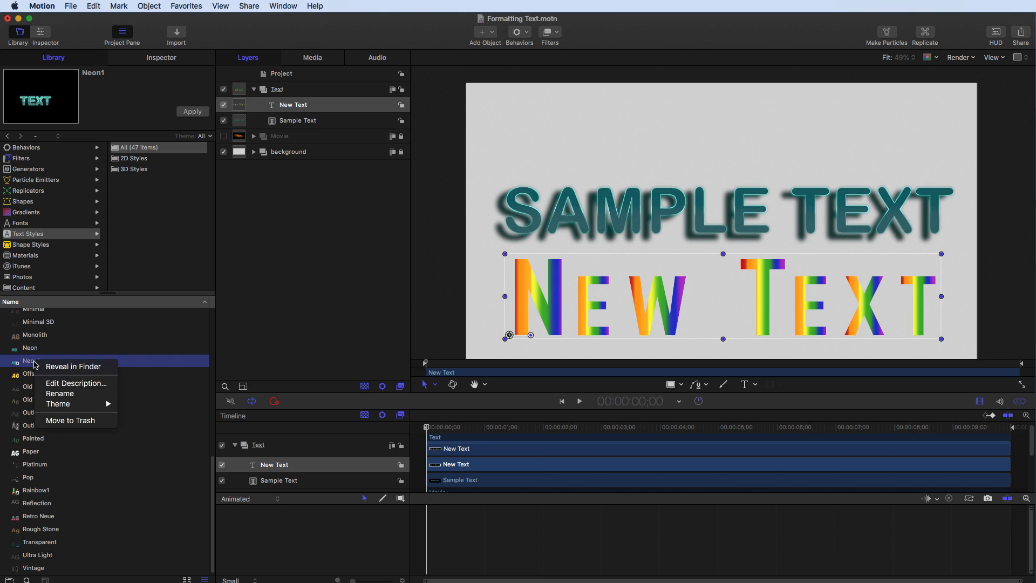
{"action": "left_click", "coordinate": [48, 367]}
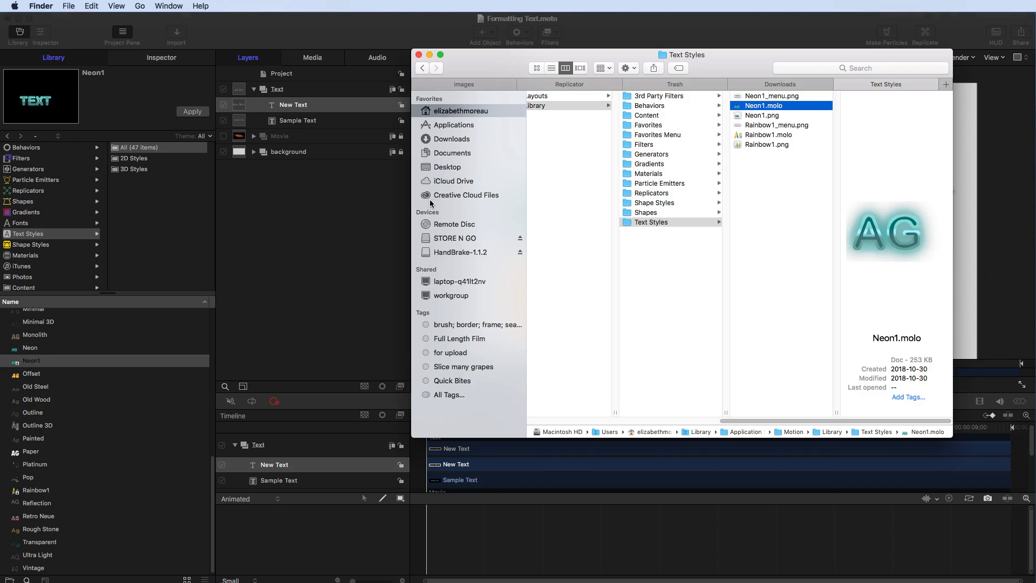
{"action": "left_click", "coordinate": [774, 97]}
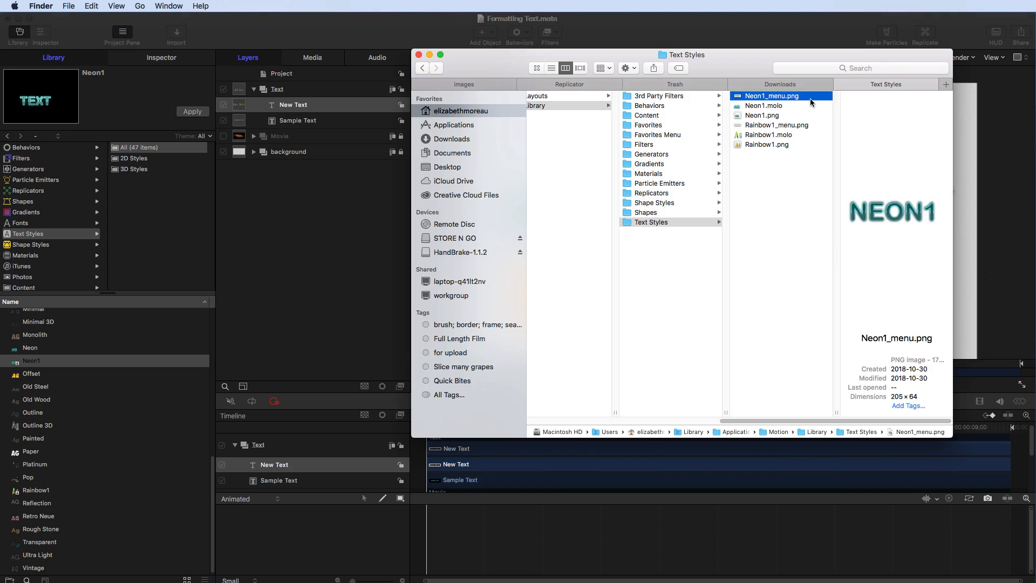
{"action": "left_click", "coordinate": [771, 107]}
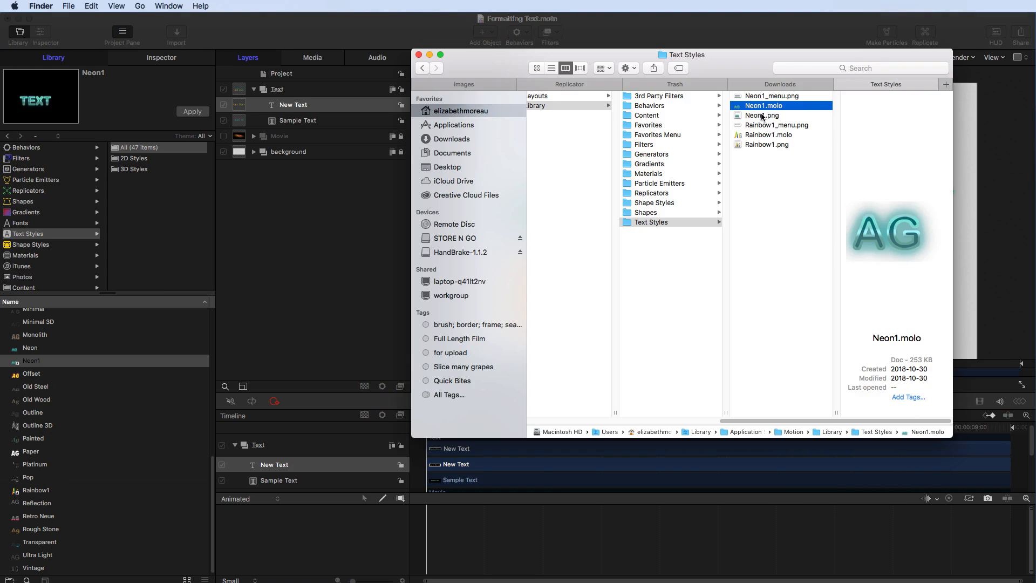
Step: Move all six Neon1 and Rainbow1 preset files from the Text Styles folder to the Trash and close the Finder window
{"action": "left_click", "coordinate": [762, 117]}
{"action": "left_click", "coordinate": [763, 97]}
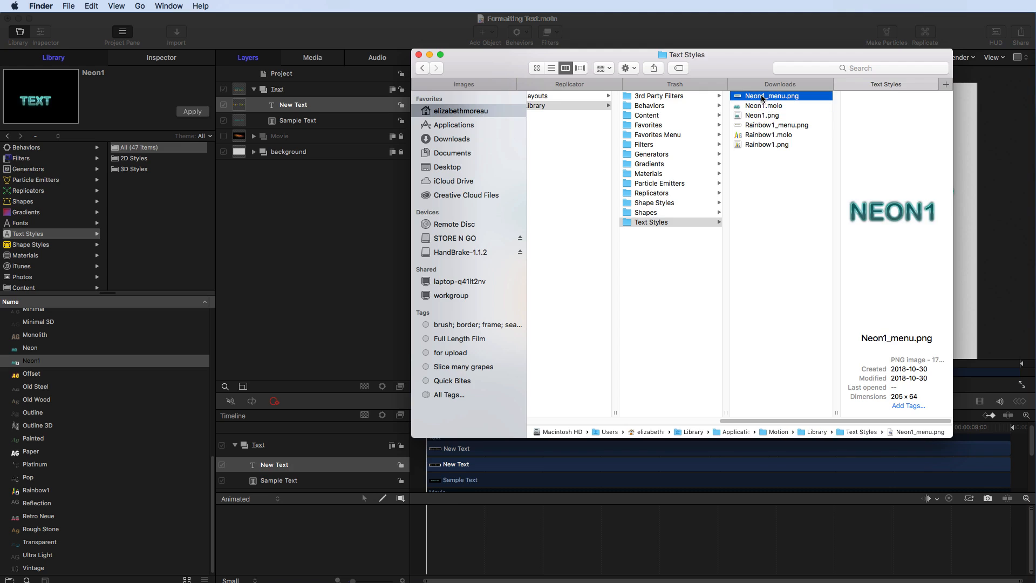
{"action": "left_click", "coordinate": [759, 145], "text": "shift"}
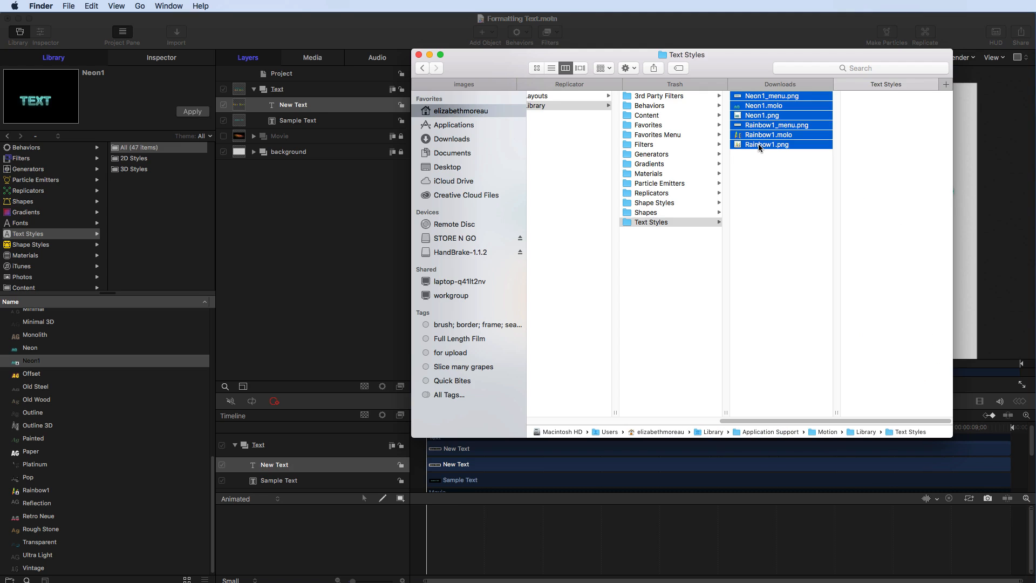
{"action": "right_click", "coordinate": [760, 128]}
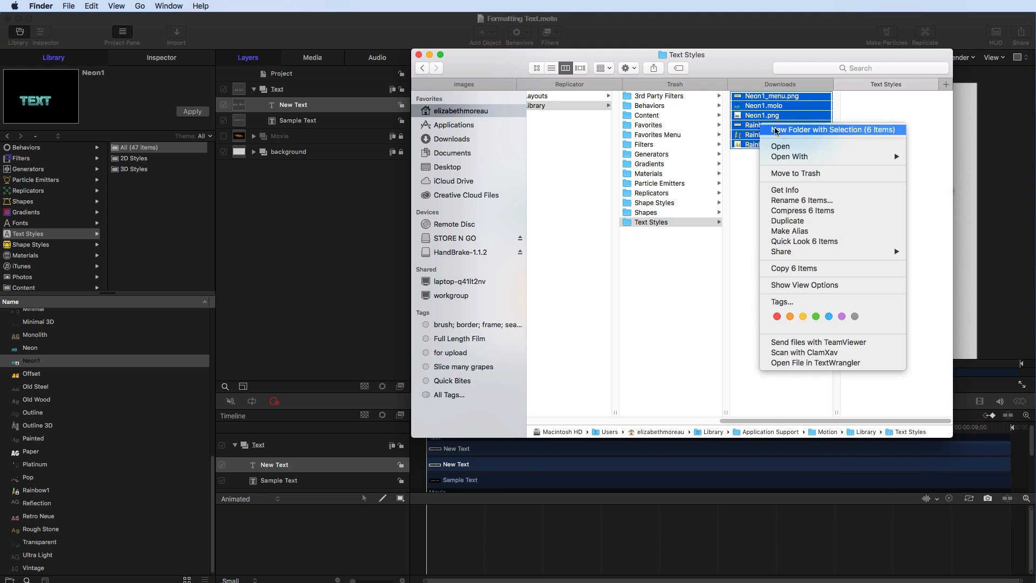
{"action": "left_click", "coordinate": [792, 174]}
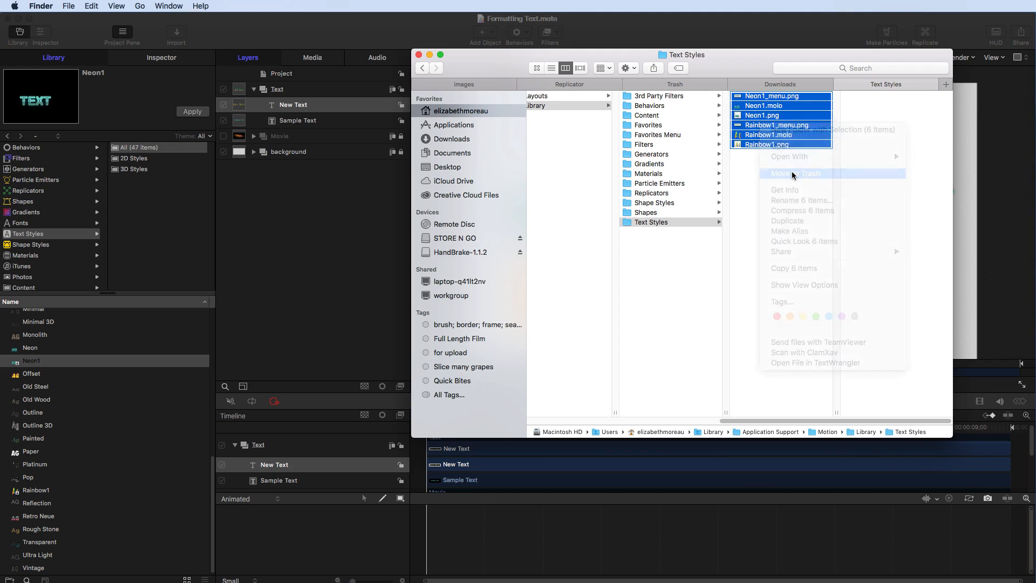
{"action": "left_click", "coordinate": [418, 55]}
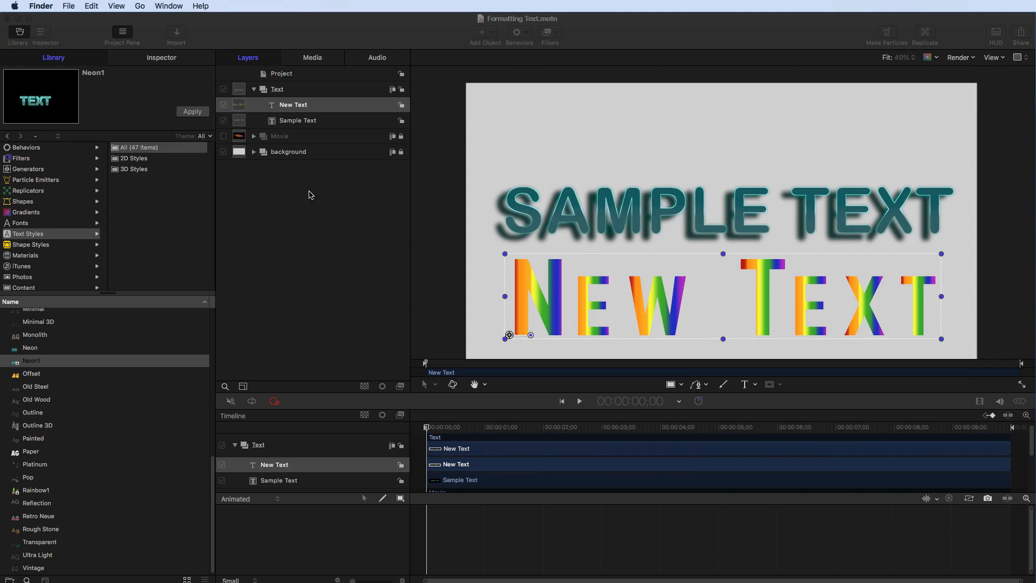
Step: Check which saved presets New Text's style list still offers, leaving its current style applied
{"action": "left_click", "coordinate": [311, 106]}
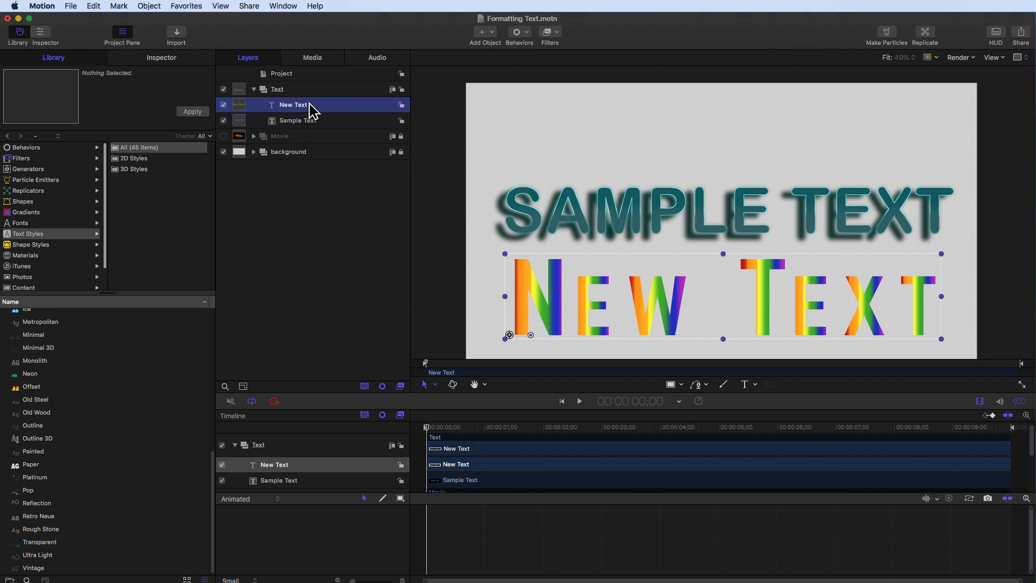
{"action": "left_click", "coordinate": [159, 58]}
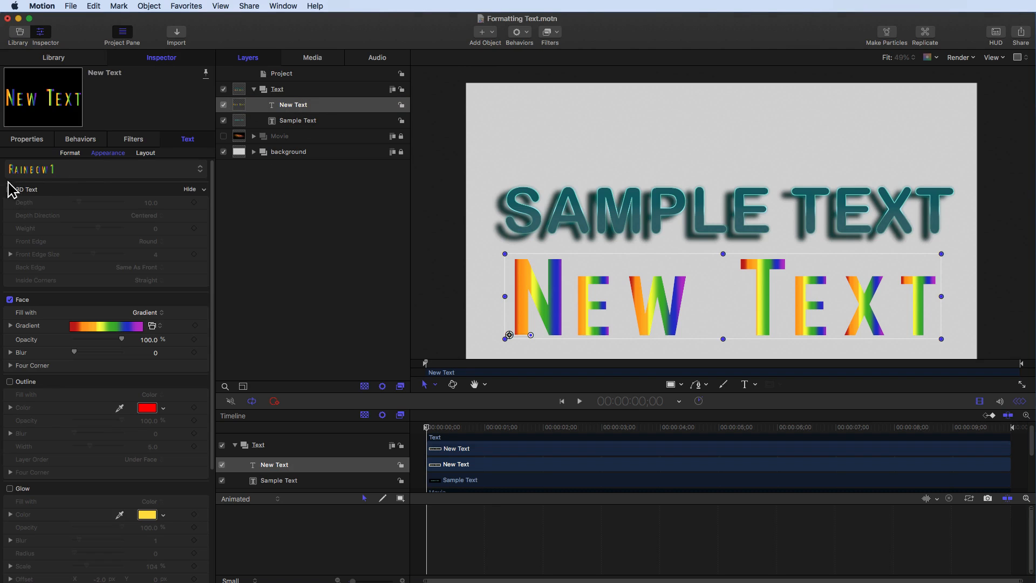
{"action": "left_click", "coordinate": [89, 178]}
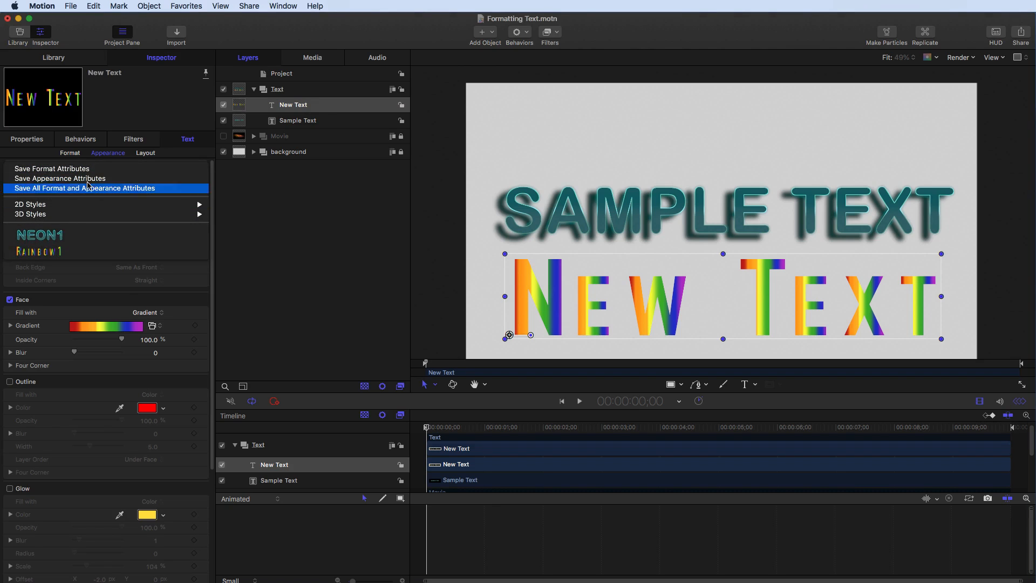
{"action": "left_click", "coordinate": [120, 114]}
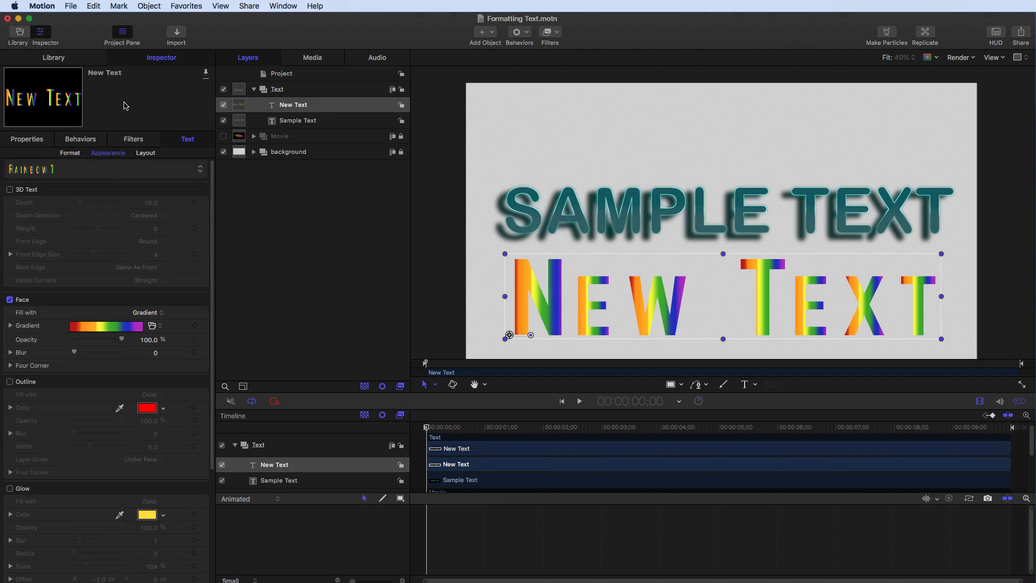
Step: Save the Formatting Text project and quit Motion
{"action": "left_click", "coordinate": [80, 6]}
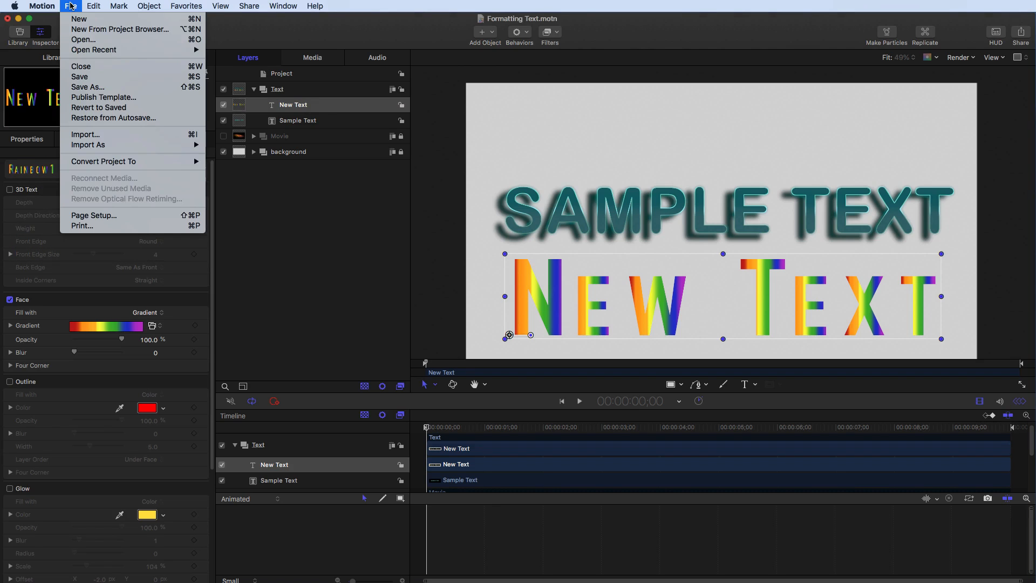
{"action": "left_click", "coordinate": [79, 78]}
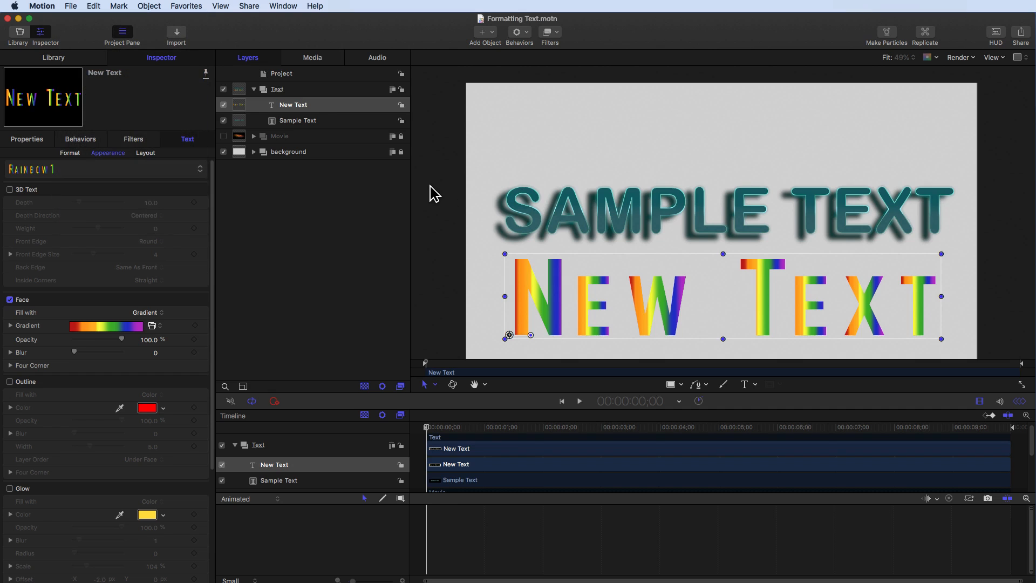
{"action": "left_click", "coordinate": [42, 6]}
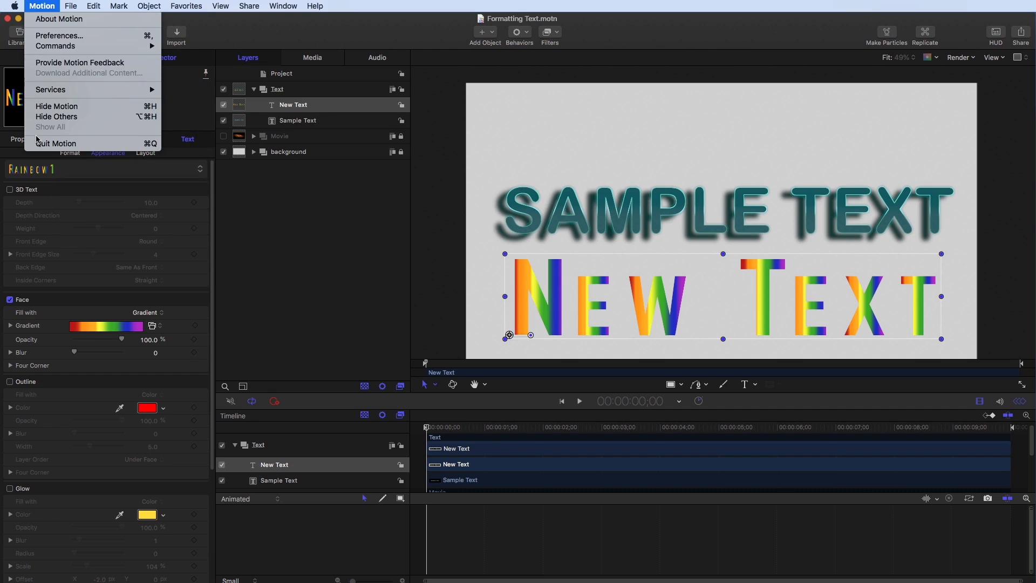
{"action": "left_click", "coordinate": [36, 147]}
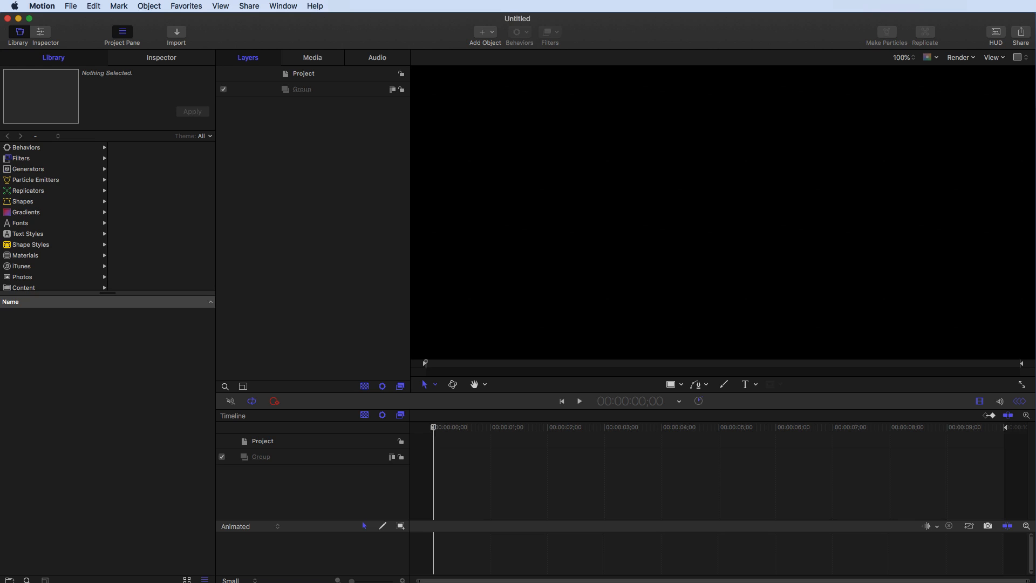
Step: Reopen the recent project Formatting Text.motn in the relaunched Motion
{"action": "left_click", "coordinate": [69, 6]}
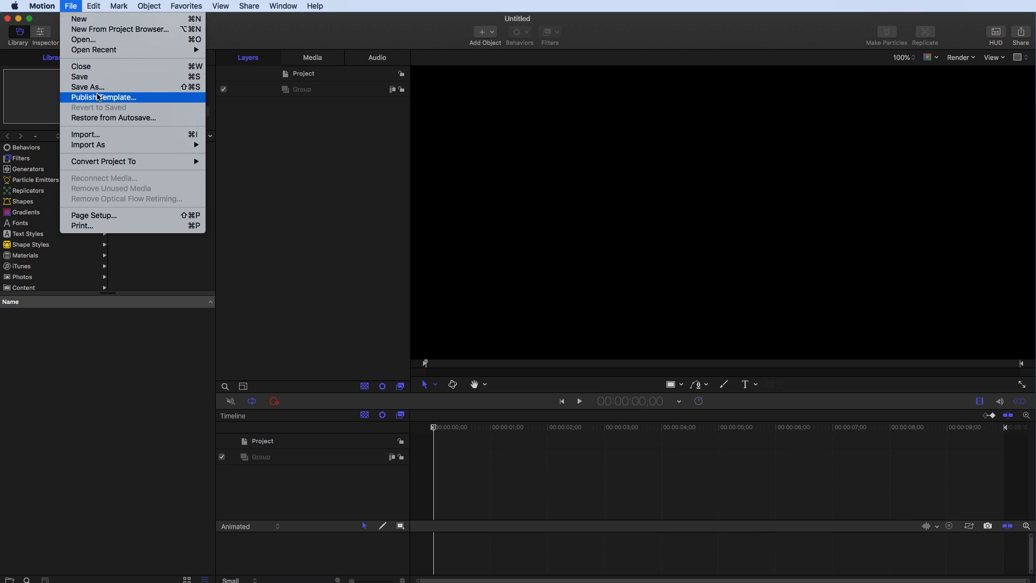
{"action": "left_click", "coordinate": [255, 54]}
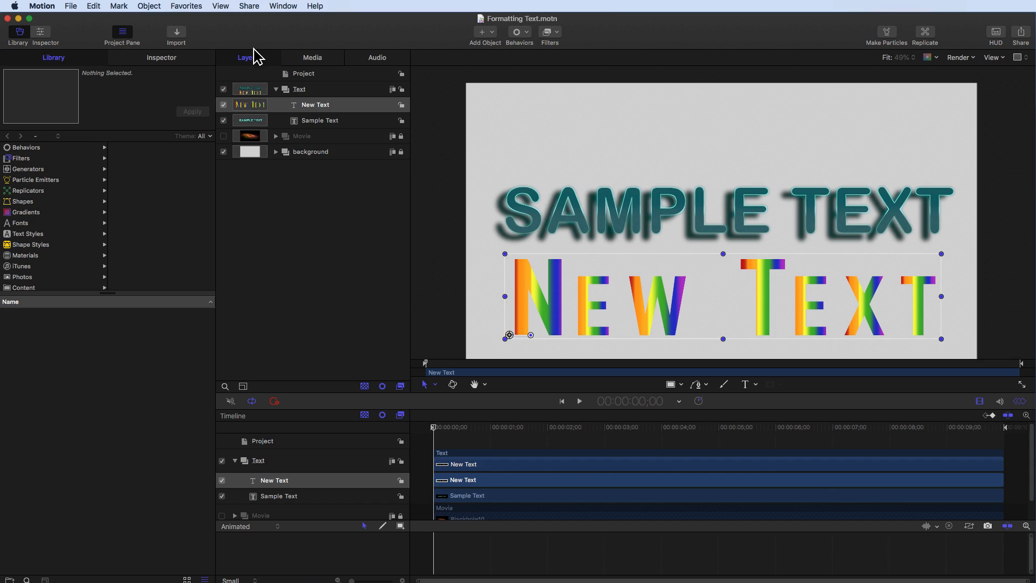
{"action": "left_click", "coordinate": [271, 225]}
{"action": "key", "text": "super+z"}
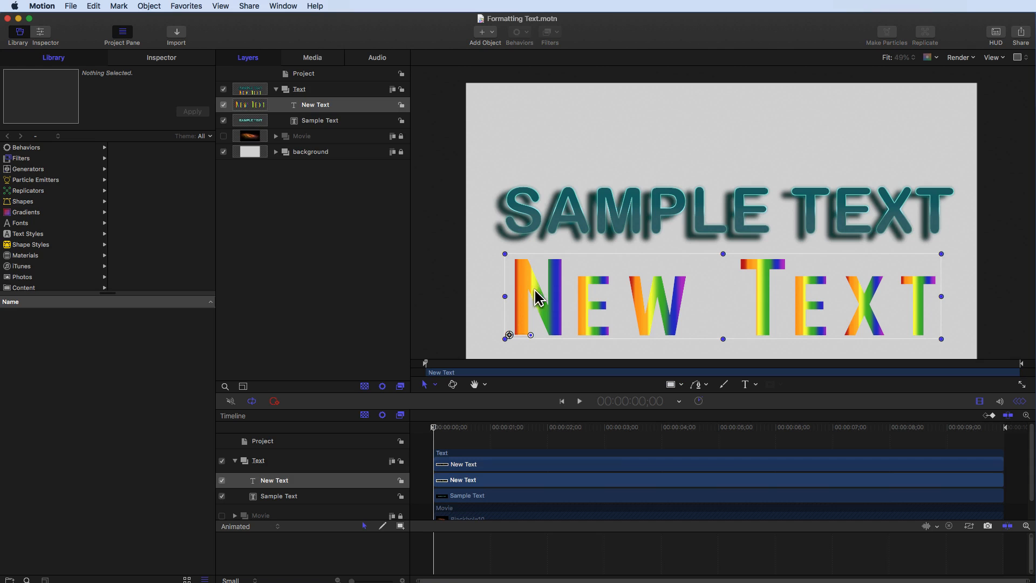
Step: Inspect New Text's style preset list again for the deleted Neon1 and Rainbow1 entries
{"action": "left_click", "coordinate": [175, 60]}
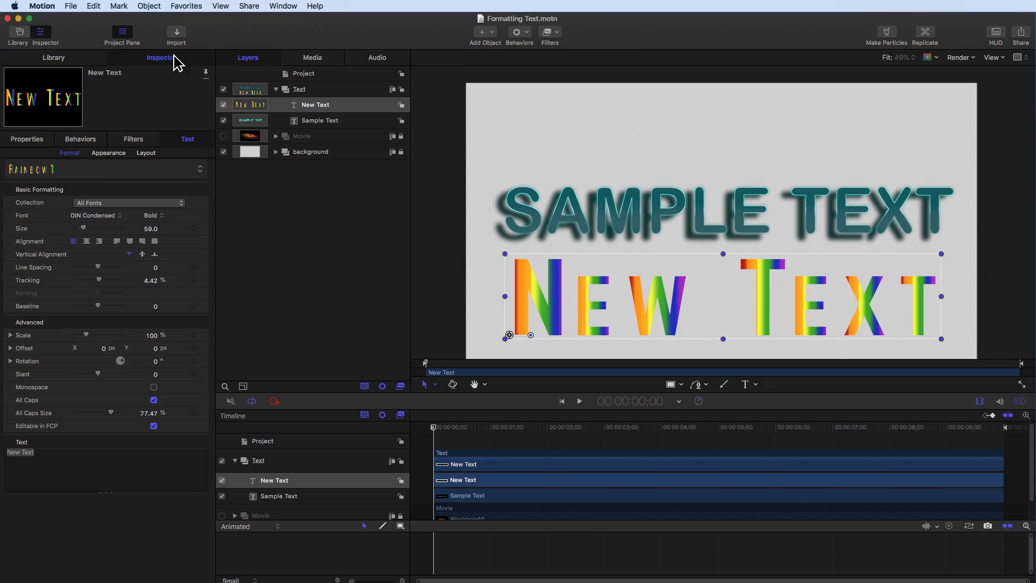
{"action": "left_click", "coordinate": [99, 168]}
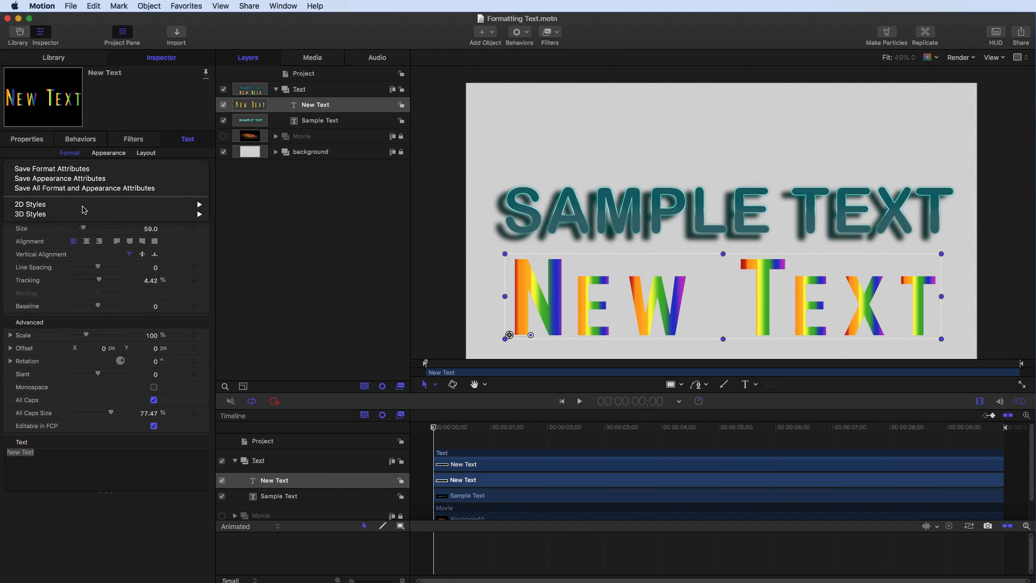
{"action": "left_click", "coordinate": [301, 216]}
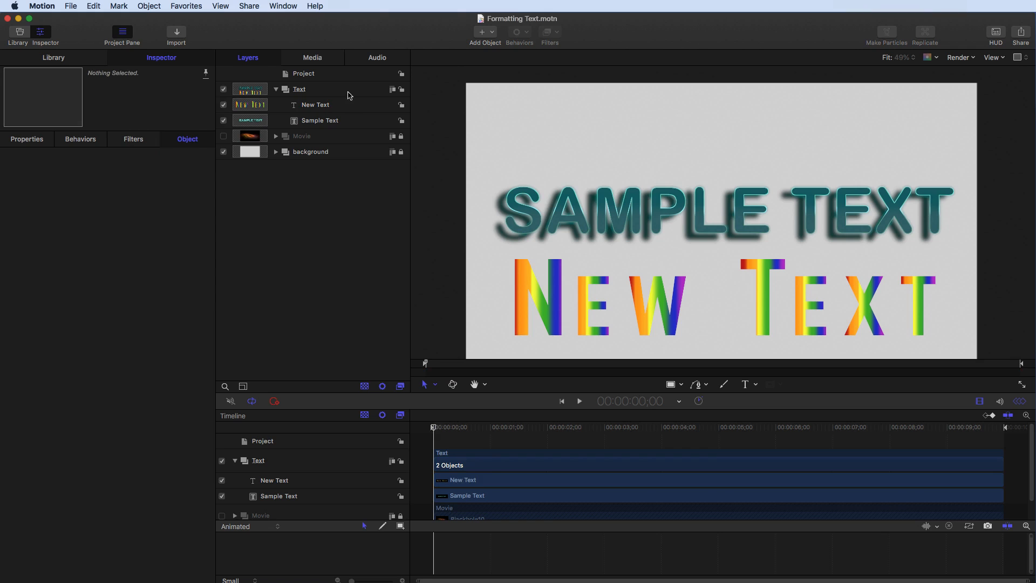
Step: Change the face fill in New Text's appearance settings from Gradient to Color
{"action": "left_click", "coordinate": [322, 101]}
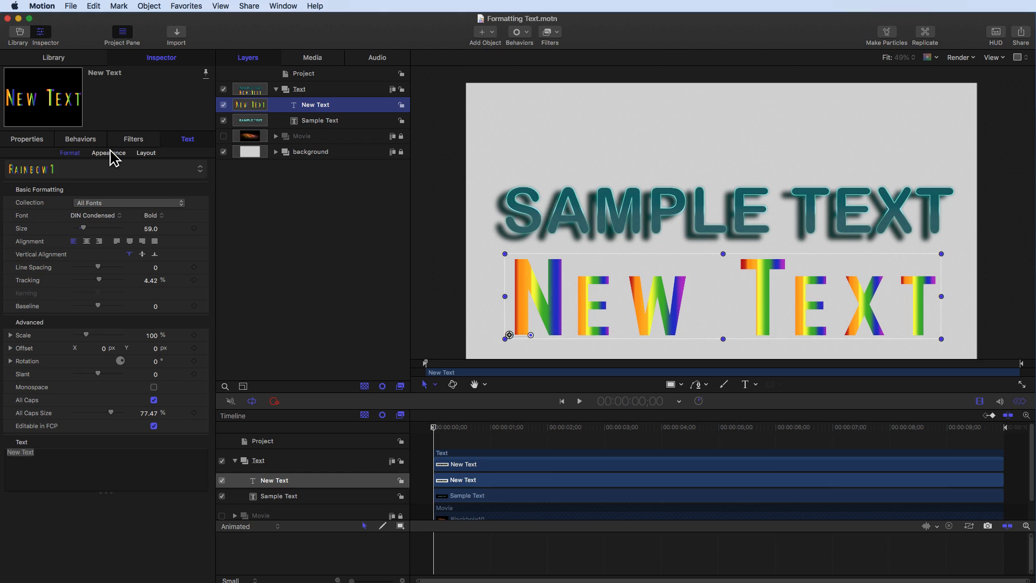
{"action": "left_click", "coordinate": [111, 154]}
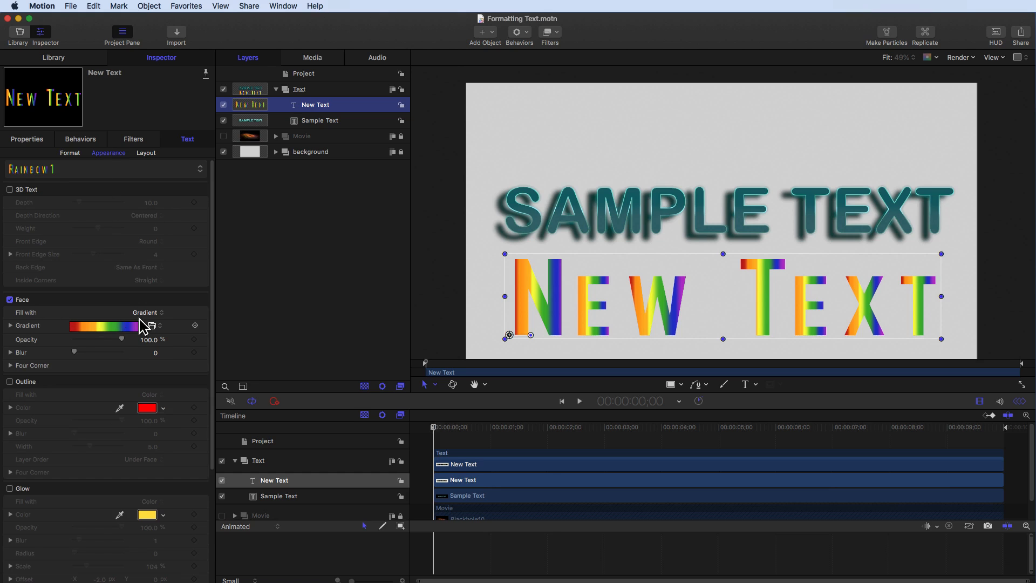
{"action": "scroll", "coordinate": [129, 325], "scroll_direction": "down", "scroll_amount": 5}
{"action": "scroll", "coordinate": [129, 325], "scroll_direction": "down", "scroll_amount": 2}
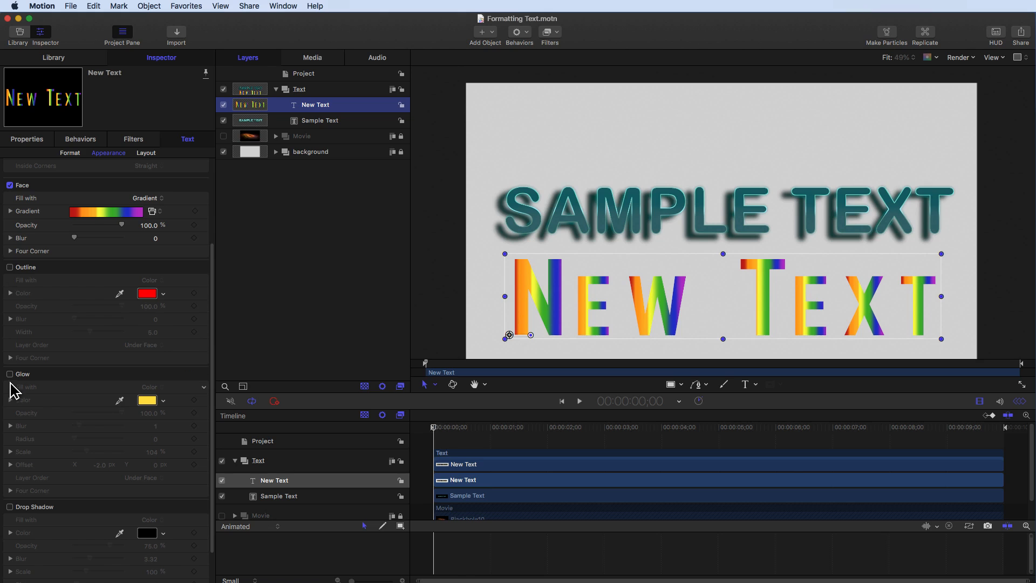
{"action": "scroll", "coordinate": [110, 396], "scroll_direction": "down", "scroll_amount": 2}
{"action": "scroll", "coordinate": [108, 396], "scroll_direction": "down", "scroll_amount": 1}
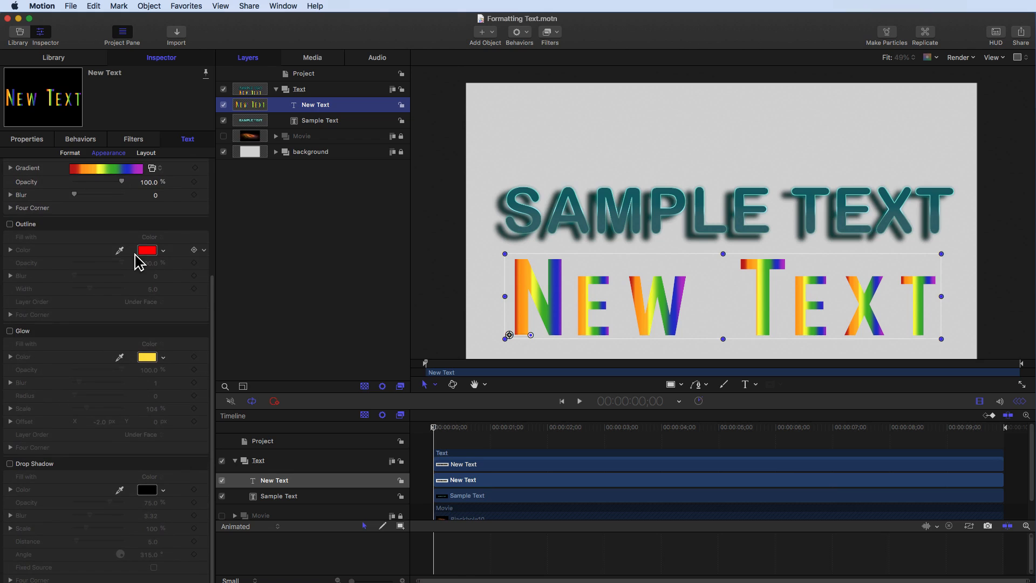
{"action": "scroll", "coordinate": [144, 244], "scroll_direction": "up", "scroll_amount": 2}
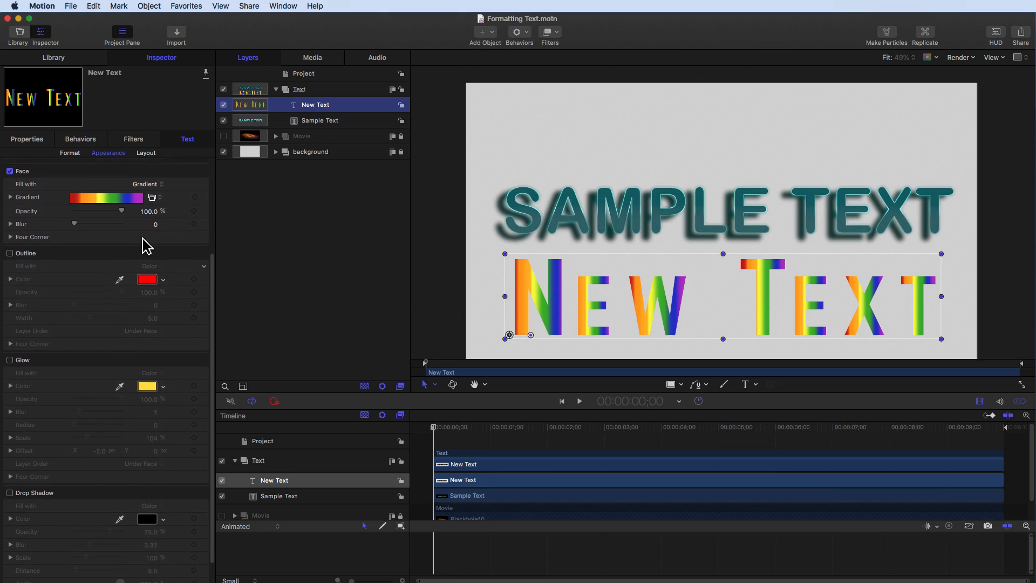
{"action": "scroll", "coordinate": [143, 244], "scroll_direction": "up", "scroll_amount": 1}
{"action": "scroll", "coordinate": [145, 245], "scroll_direction": "up", "scroll_amount": 1}
{"action": "left_click", "coordinate": [155, 218]}
{"action": "left_click", "coordinate": [151, 208]}
{"action": "left_click", "coordinate": [152, 199]}
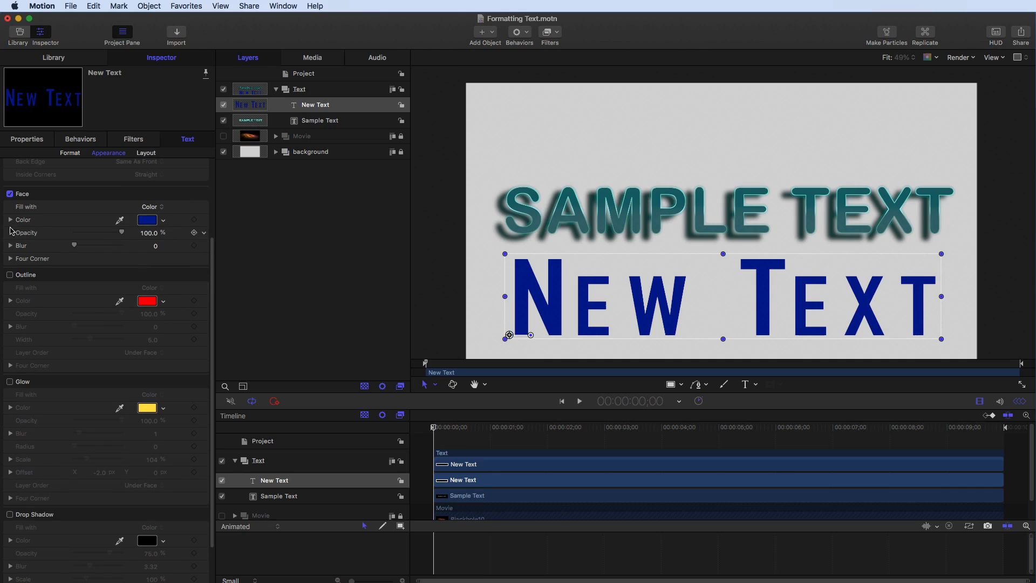
Step: Expand New Text's face color and blur parameters, try a face blur of 10, and return it to 0
{"action": "left_click", "coordinate": [11, 220]}
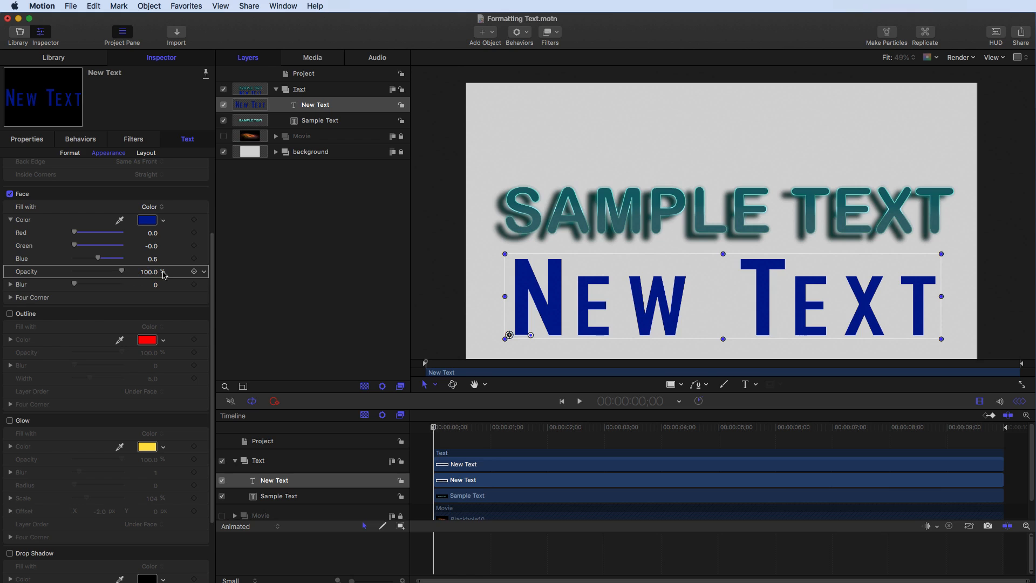
{"action": "mouse_move", "coordinate": [125, 274]}
{"action": "left_mouse_down"}
{"action": "mouse_move", "coordinate": [75, 274]}
{"action": "mouse_move", "coordinate": [130, 275]}
{"action": "left_mouse_up"}
{"action": "left_click", "coordinate": [11, 285]}
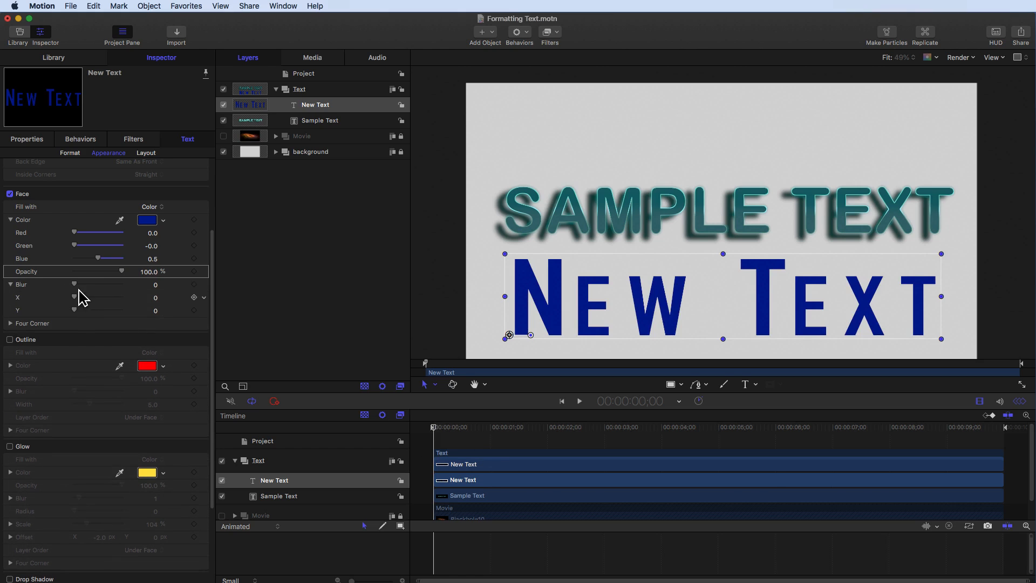
{"action": "left_click_drag", "start_coordinate": [74, 284], "coordinate": [148, 285]}
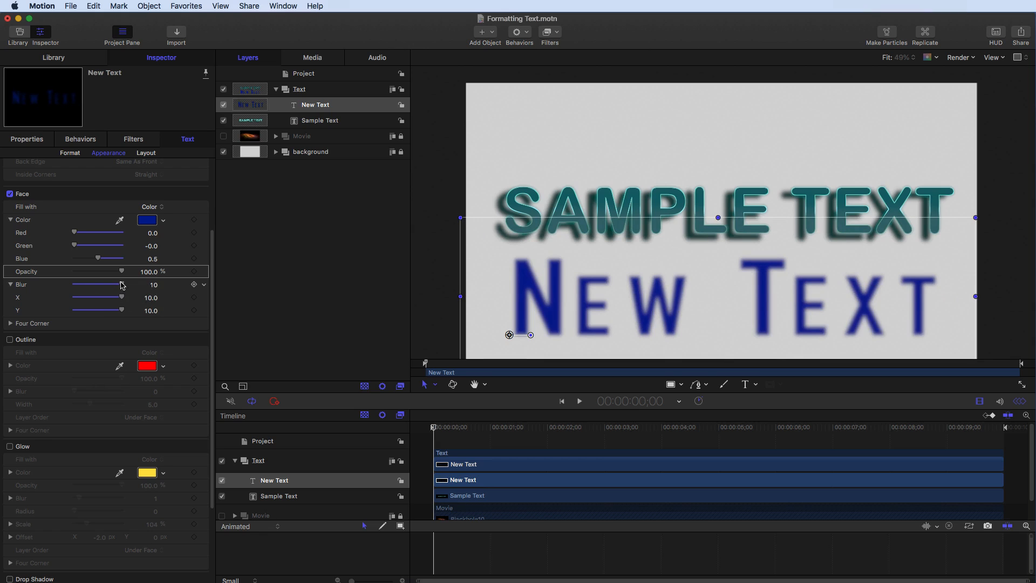
{"action": "left_click_drag", "start_coordinate": [123, 285], "coordinate": [65, 286]}
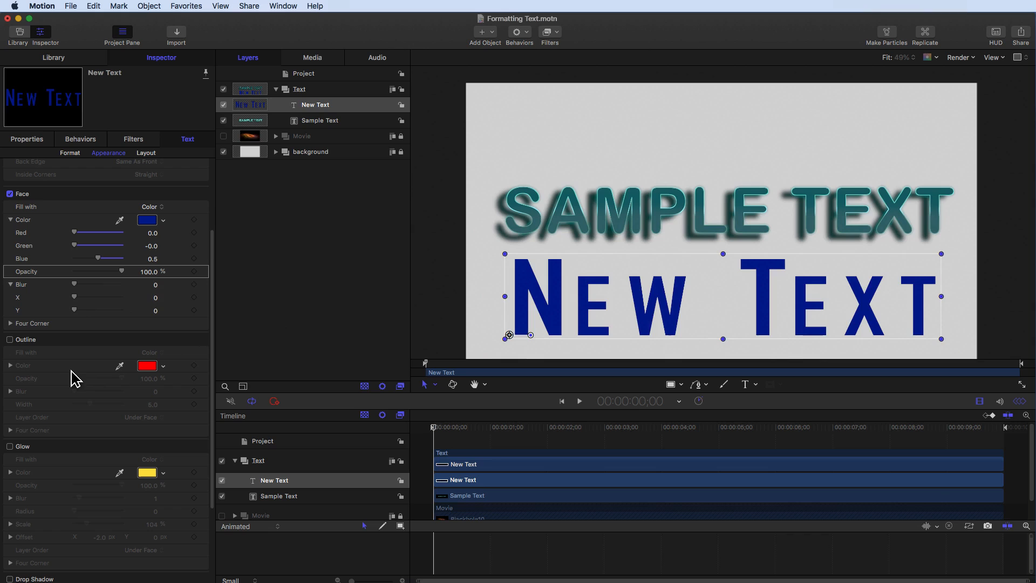
Step: Try distorting New Text's face with Four Corner values of Bottom Left X 16 px and Top Right Y 30 px, and undo both
{"action": "left_click", "coordinate": [10, 323]}
{"action": "left_click", "coordinate": [10, 284]}
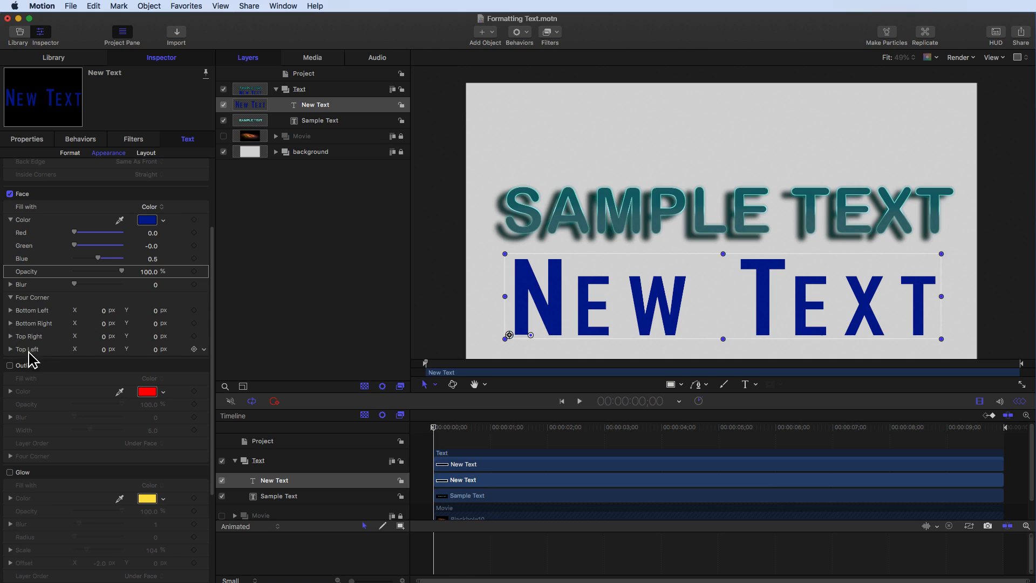
{"action": "left_click", "coordinate": [104, 311]}
{"action": "left_click_drag", "start_coordinate": [103, 313], "coordinate": [112, 313]}
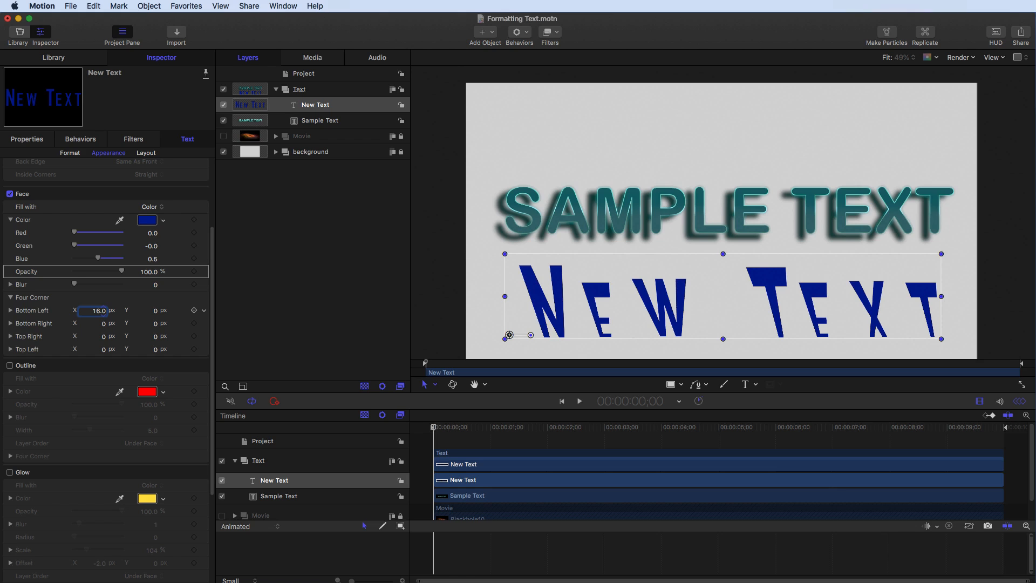
{"action": "left_click_drag", "start_coordinate": [155, 336], "coordinate": [163, 337]}
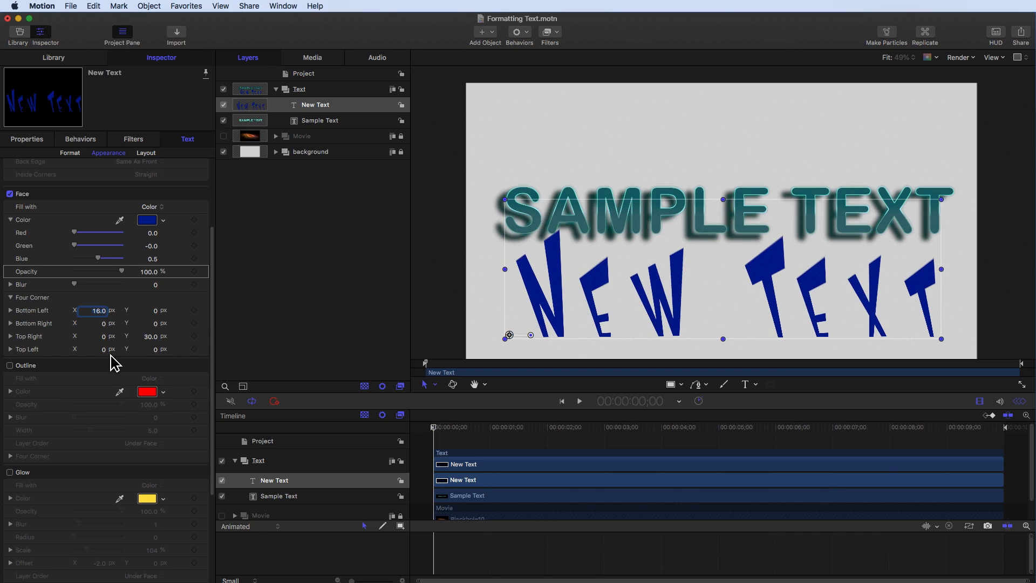
{"action": "key", "text": "super+z"}
{"action": "key", "text": "super+z"}
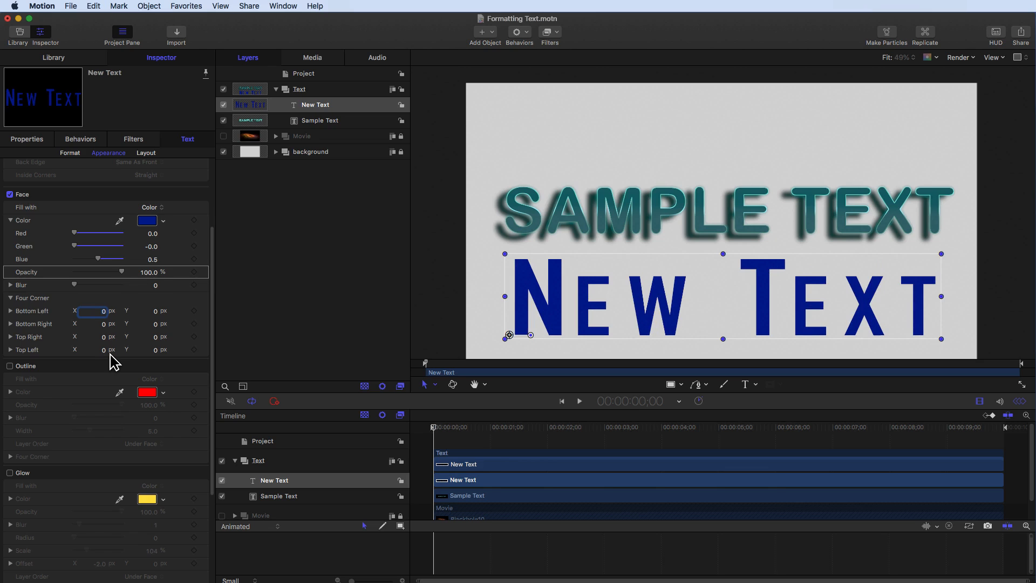
Step: Collapse the face's Four Corner parameters and enable the outline on New Text
{"action": "left_click", "coordinate": [10, 298]}
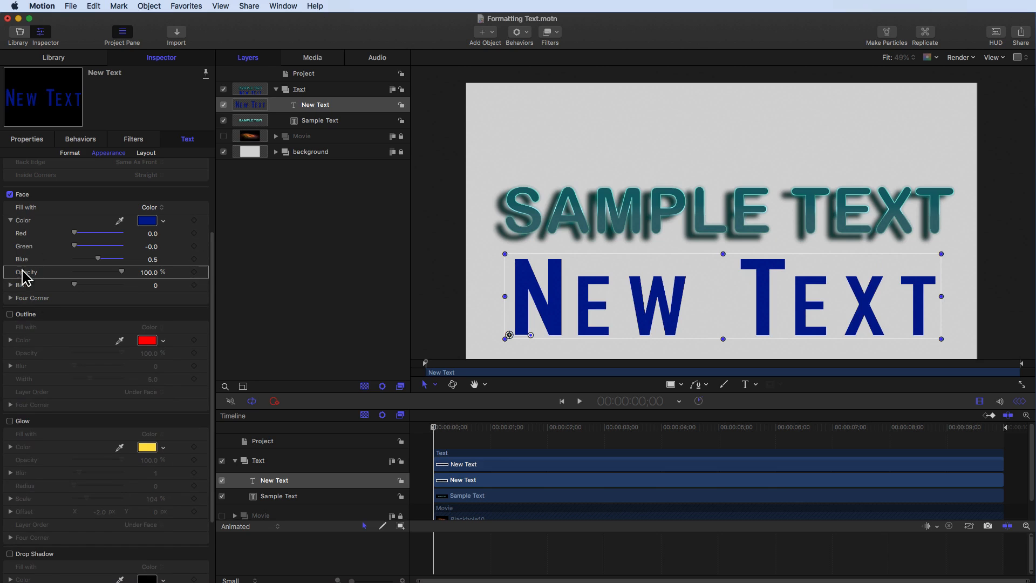
{"action": "left_click", "coordinate": [9, 315]}
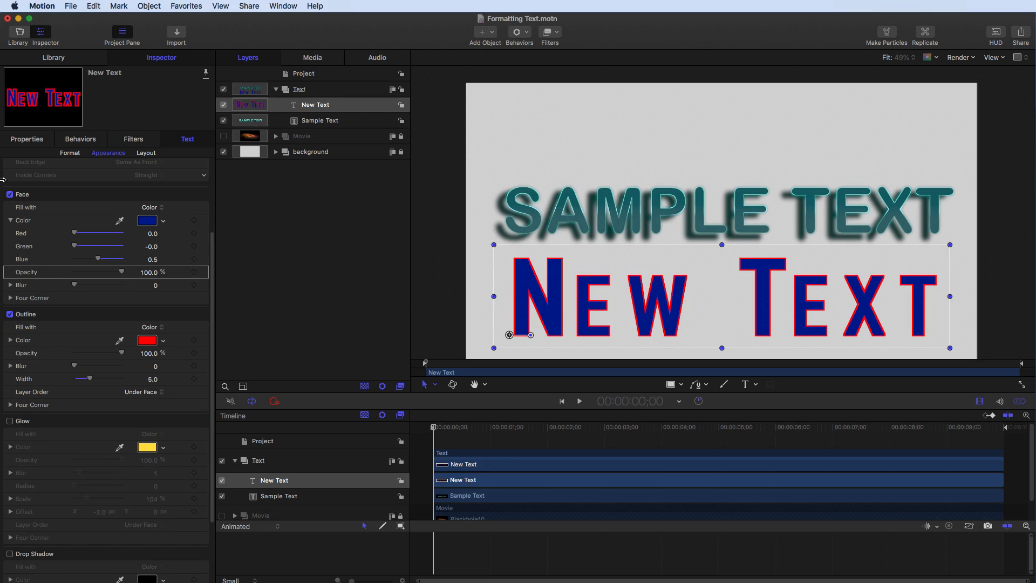
Step: Hide New Text's face, set the outline width to 6, and show the face again
{"action": "left_click", "coordinate": [9, 195]}
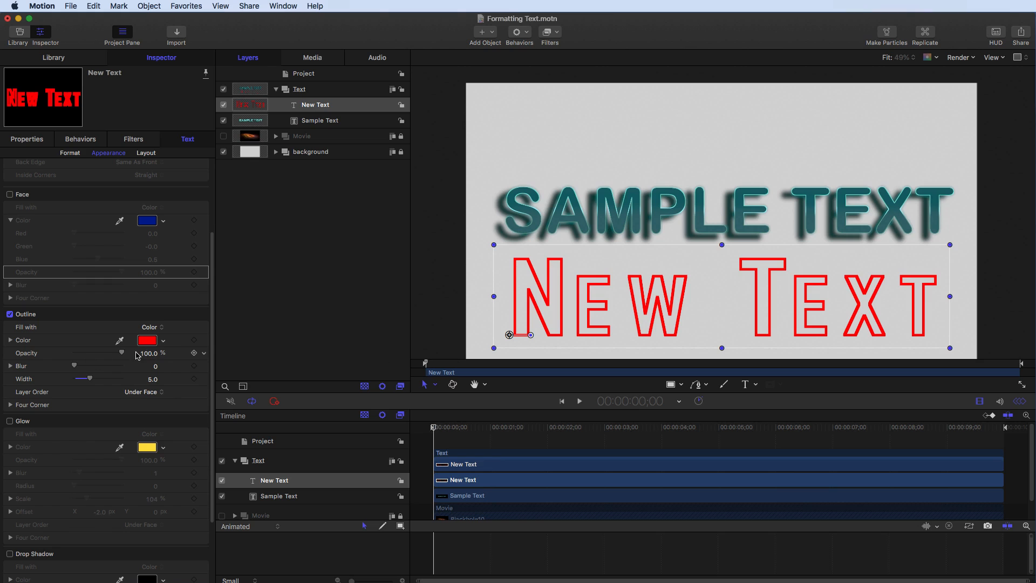
{"action": "left_click_drag", "start_coordinate": [75, 370], "coordinate": [52, 371]}
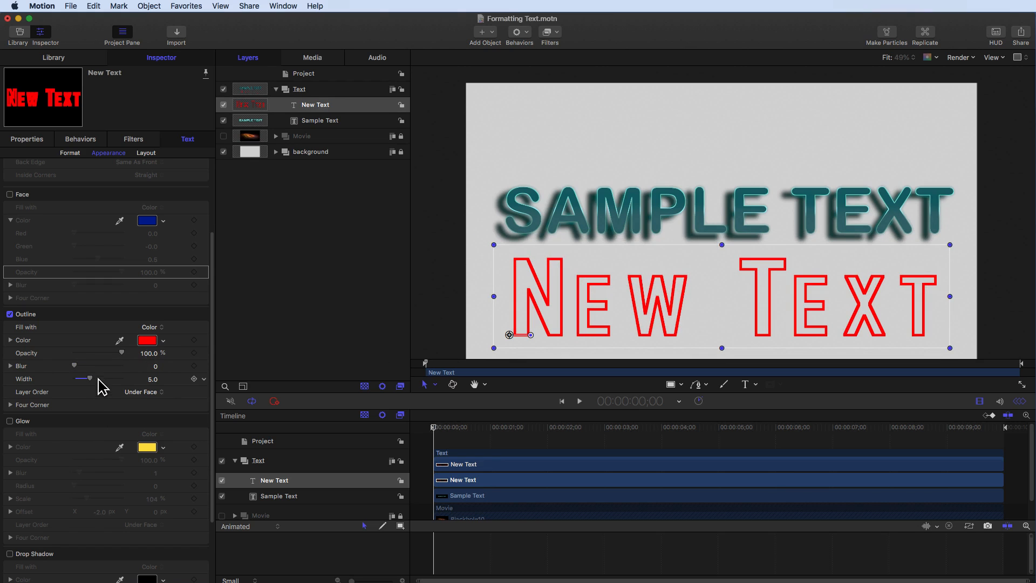
{"action": "mouse_move", "coordinate": [90, 381]}
{"action": "left_mouse_down"}
{"action": "mouse_move", "coordinate": [79, 381]}
{"action": "mouse_move", "coordinate": [110, 381]}
{"action": "mouse_move", "coordinate": [93, 382]}
{"action": "left_mouse_up"}
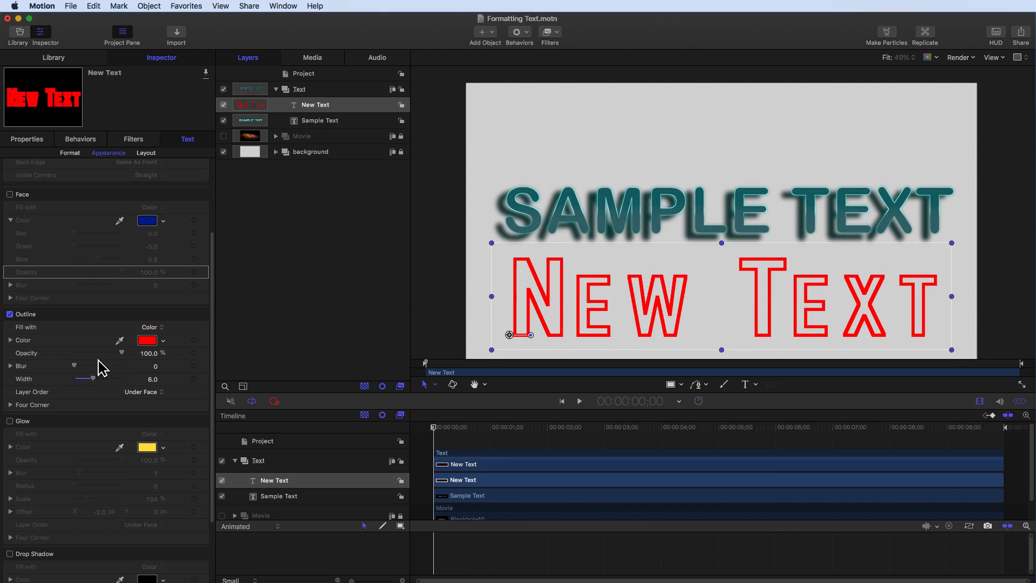
{"action": "left_click", "coordinate": [9, 194]}
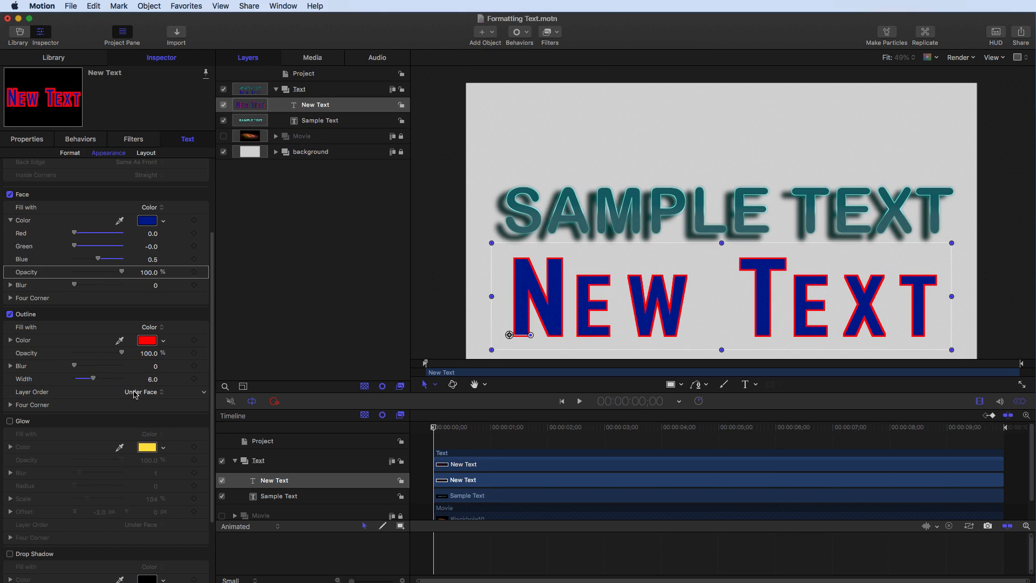
Step: Try the Over Face layer order on New Text's outline and return it to Under Face
{"action": "left_click", "coordinate": [152, 395]}
{"action": "left_click", "coordinate": [153, 411]}
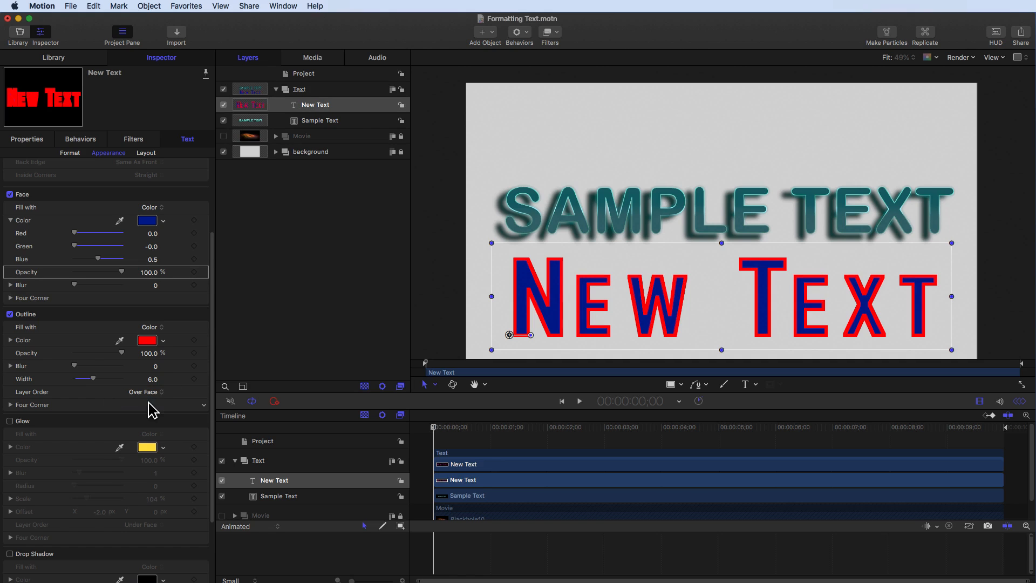
{"action": "left_click", "coordinate": [145, 392]}
{"action": "left_click", "coordinate": [145, 378]}
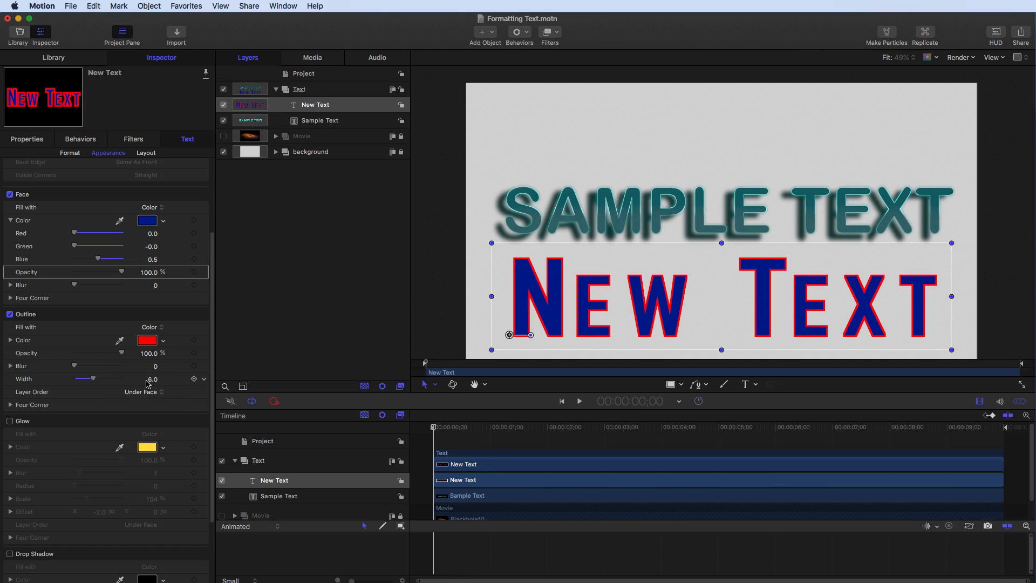
{"action": "left_click", "coordinate": [144, 393]}
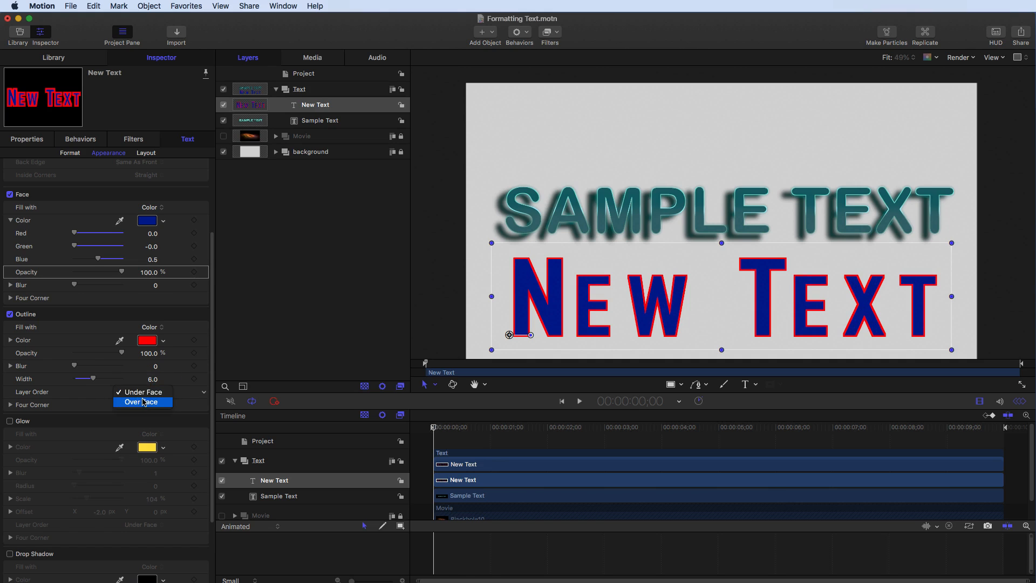
{"action": "left_click", "coordinate": [145, 406]}
{"action": "left_click", "coordinate": [143, 399]}
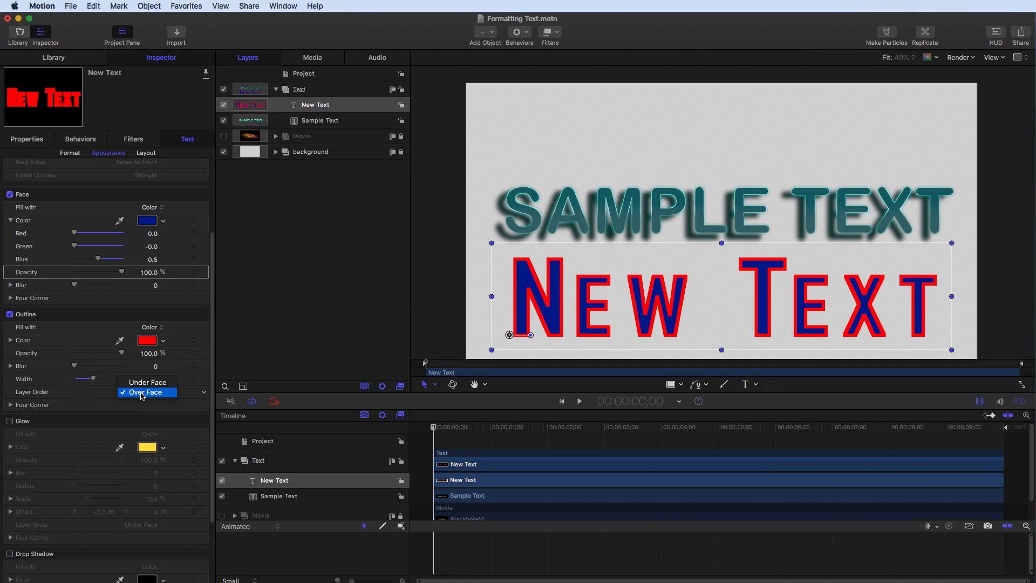
{"action": "left_click", "coordinate": [146, 382]}
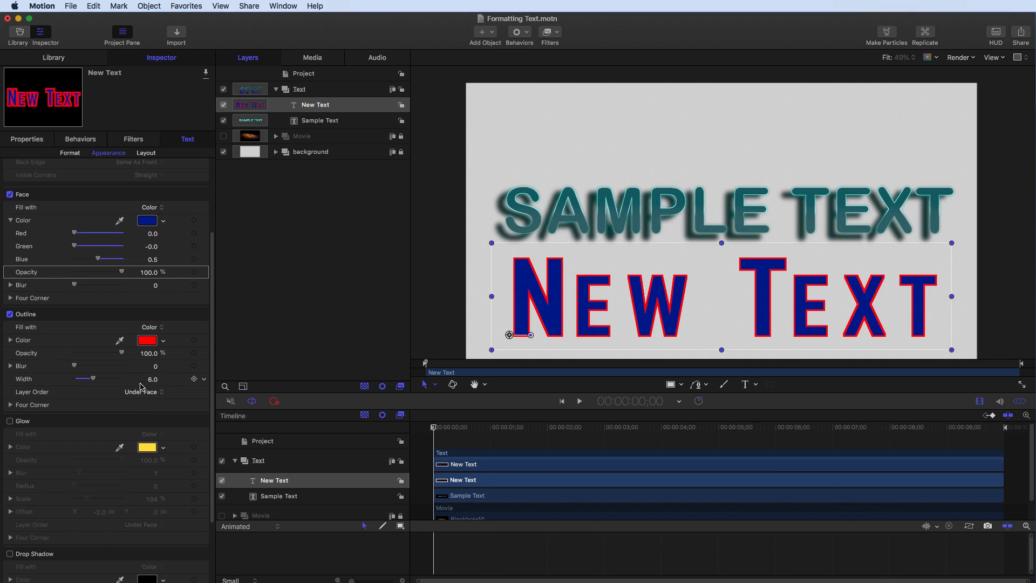
Step: Replace New Text's outline with a glow and set the glow offset to X 1.29 px and Y -1 px
{"action": "left_click", "coordinate": [9, 314]}
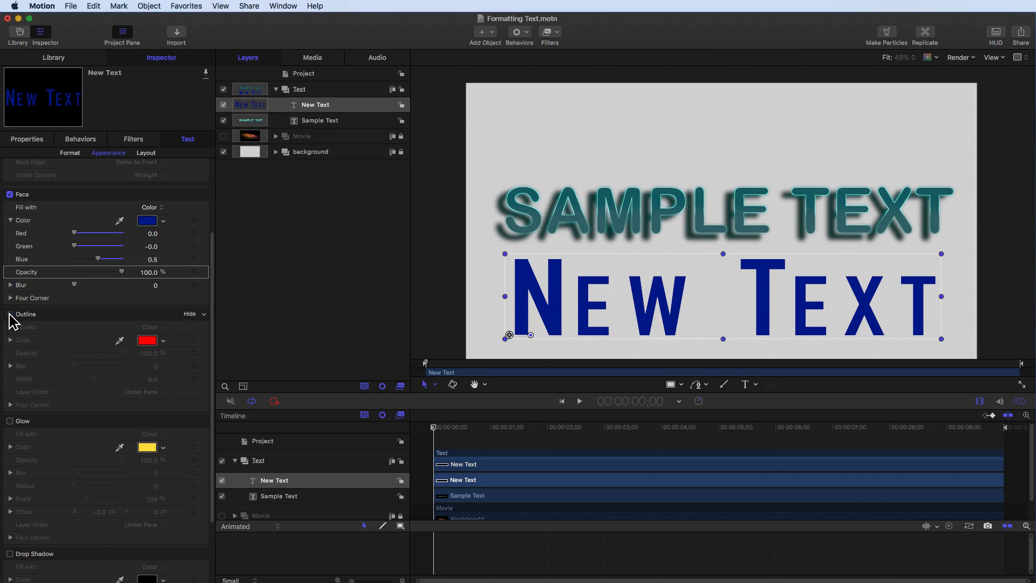
{"action": "left_click", "coordinate": [10, 421]}
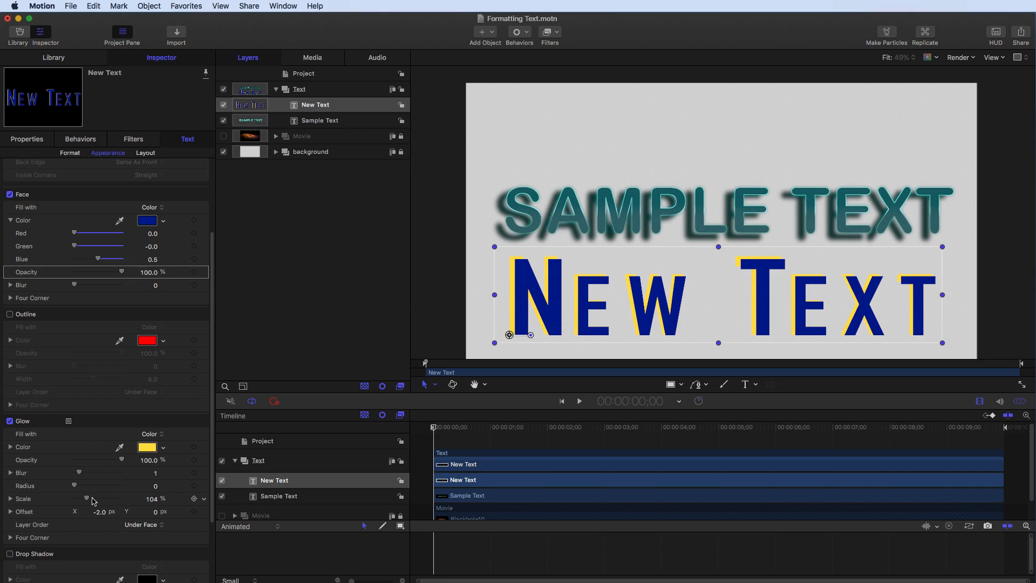
{"action": "left_click", "coordinate": [10, 511]}
{"action": "left_click", "coordinate": [155, 525]}
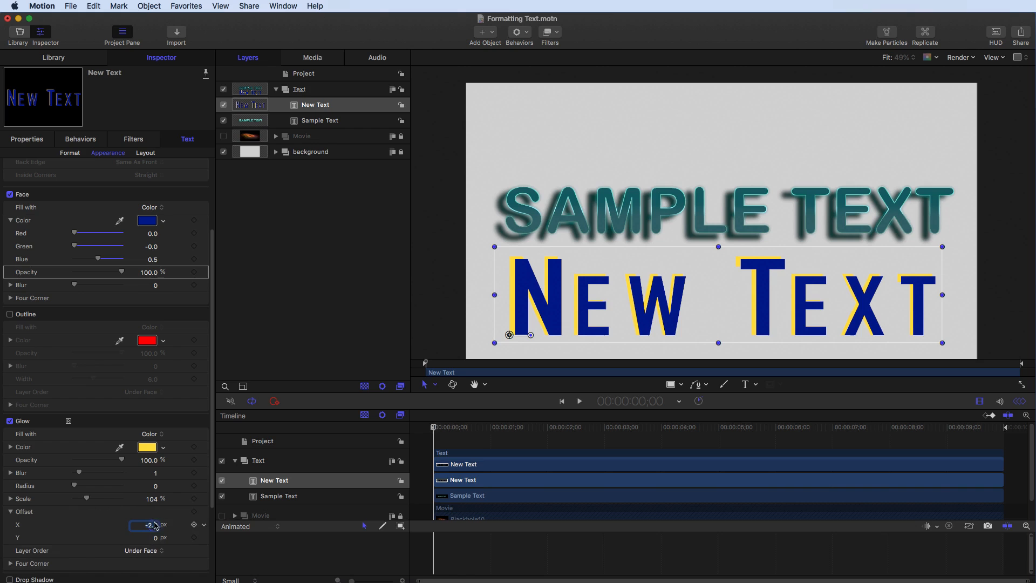
{"action": "mouse_move", "coordinate": [156, 524]}
{"action": "left_mouse_down"}
{"action": "mouse_move", "coordinate": [168, 524]}
{"action": "mouse_move", "coordinate": [157, 524]}
{"action": "left_mouse_up"}
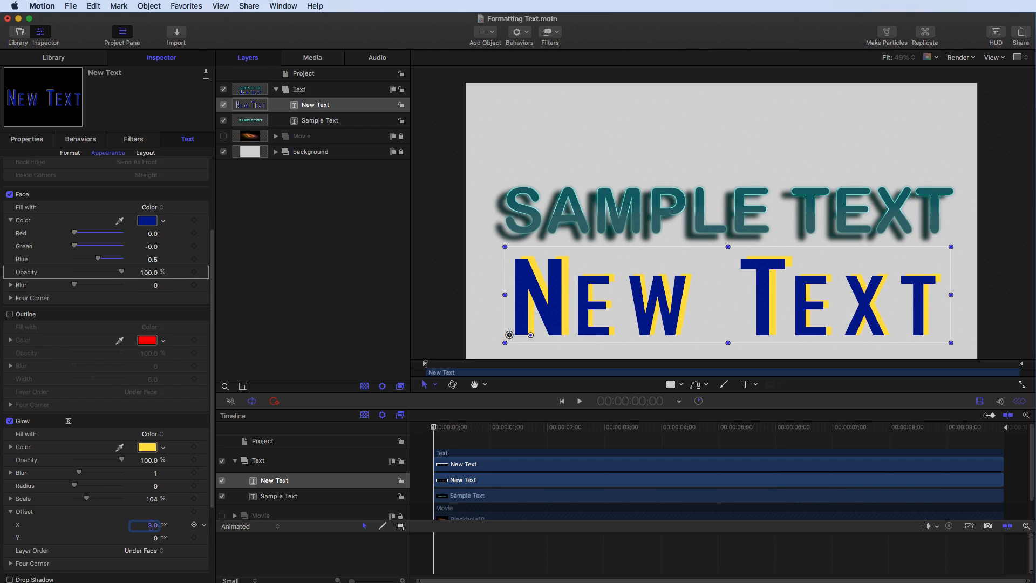
{"action": "left_click_drag", "start_coordinate": [155, 539], "coordinate": [154, 539]}
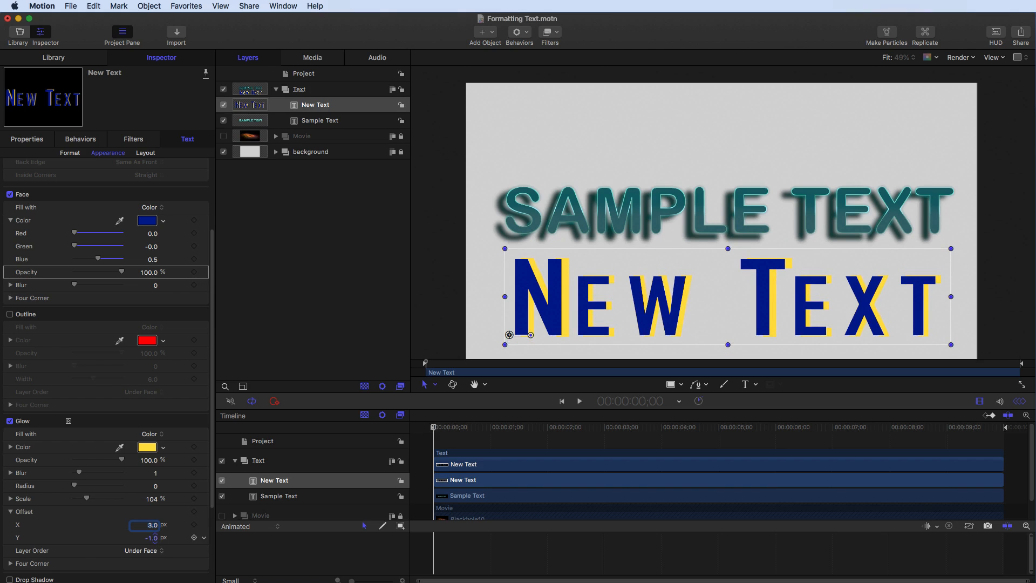
{"action": "left_click_drag", "start_coordinate": [153, 525], "coordinate": [143, 524]}
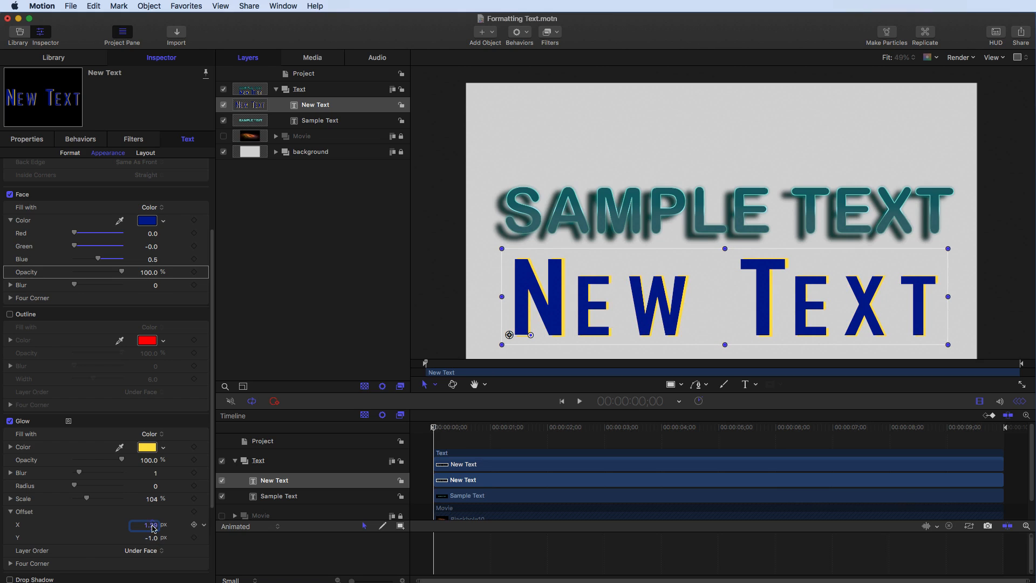
{"action": "scroll", "coordinate": [119, 499], "scroll_direction": "down", "scroll_amount": 5}
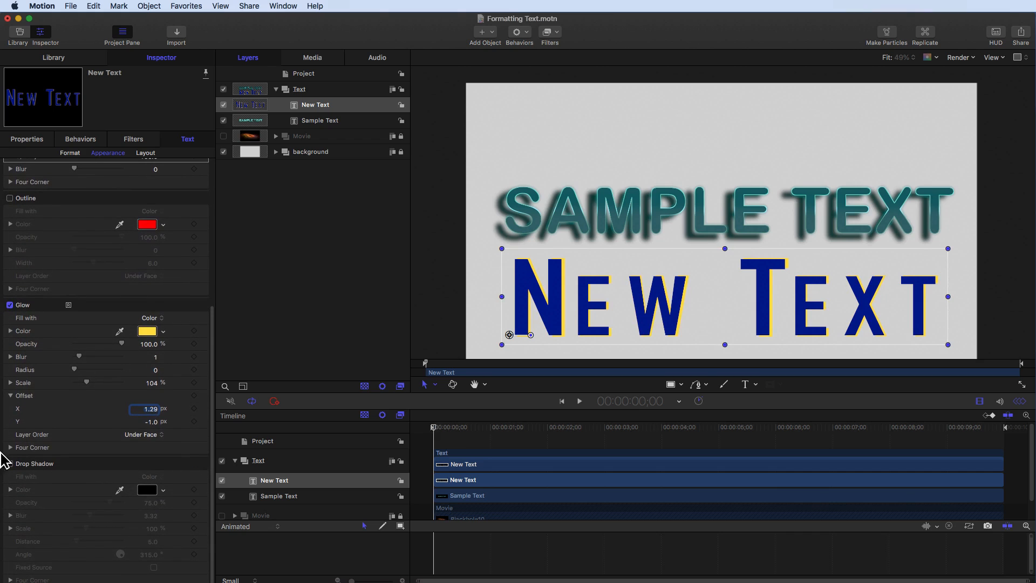
Step: Examine the layer order options and Four Corner parameters of New Text's glow
{"action": "left_click", "coordinate": [135, 434]}
{"action": "left_click", "coordinate": [132, 446]}
{"action": "left_click", "coordinate": [133, 436]}
{"action": "left_click", "coordinate": [139, 423]}
{"action": "left_click", "coordinate": [10, 448]}
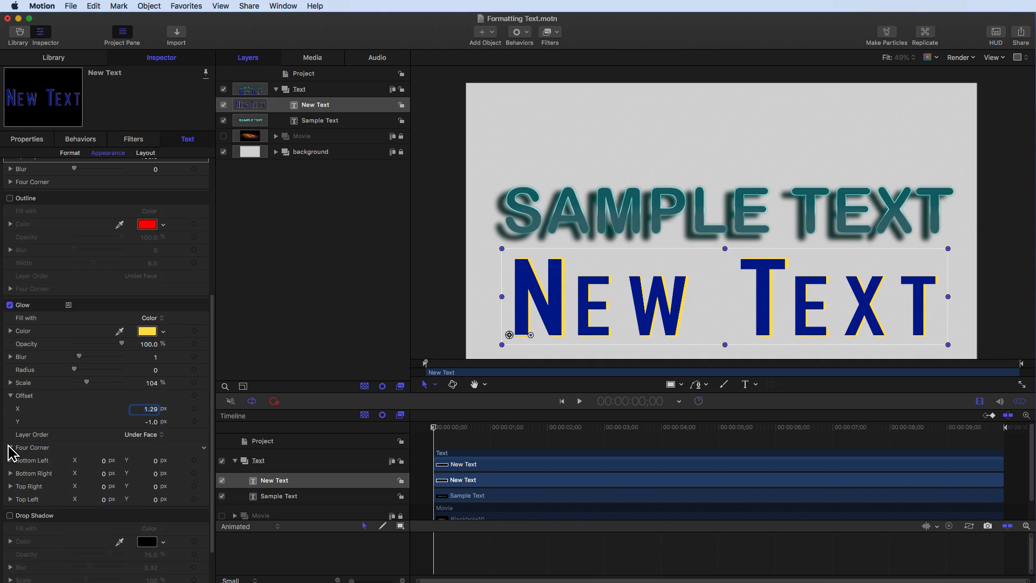
{"action": "left_click", "coordinate": [9, 447]}
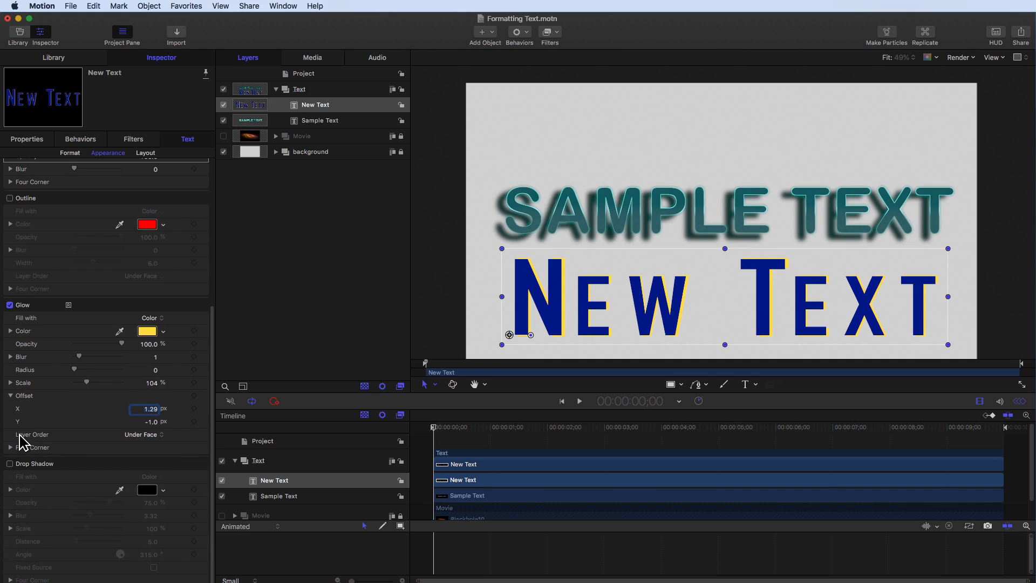
Step: Turn off New Text's glow, and preview its drop shadow before disabling it as well
{"action": "left_click", "coordinate": [9, 306]}
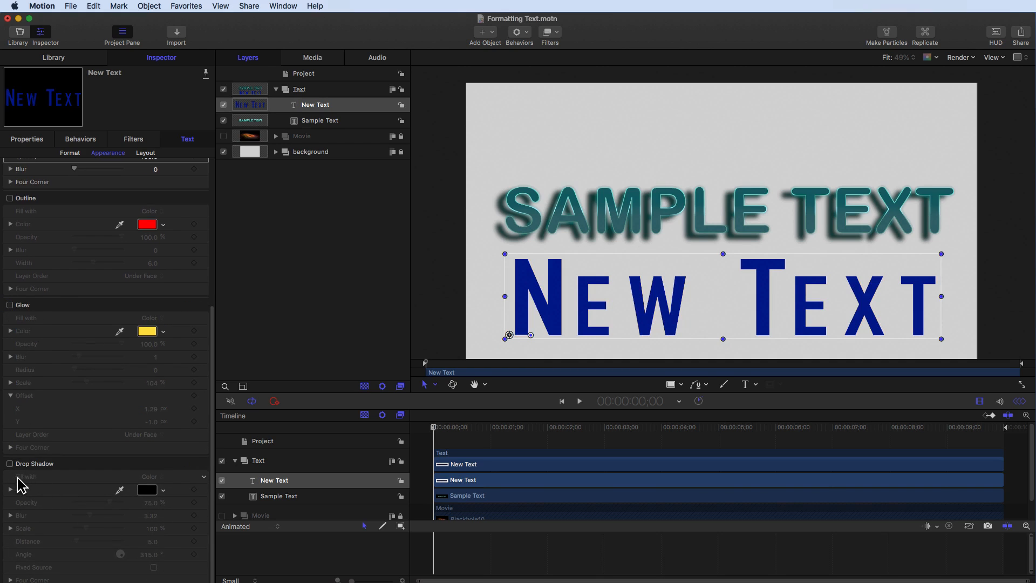
{"action": "left_click", "coordinate": [9, 463]}
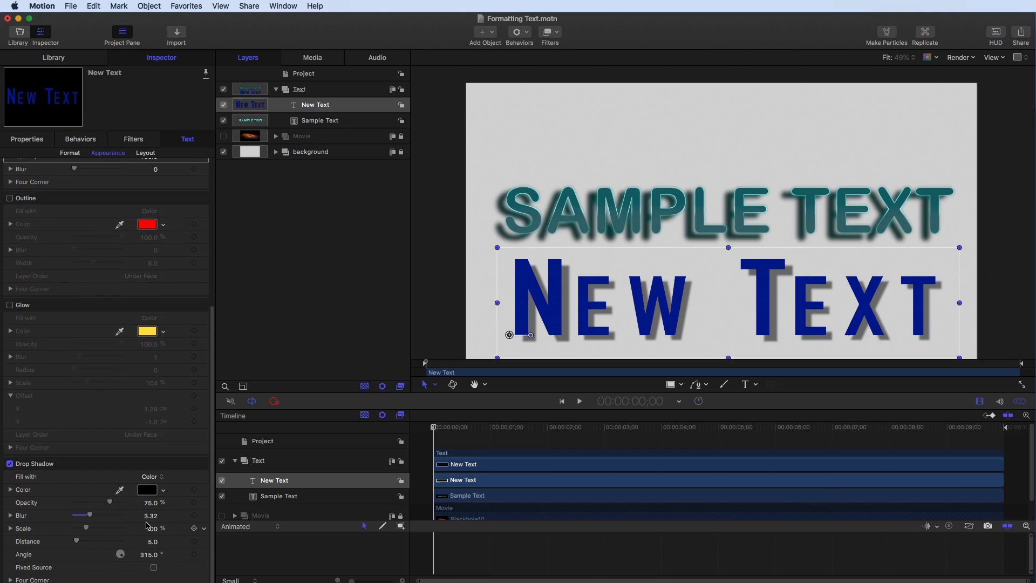
{"action": "scroll", "coordinate": [181, 547], "scroll_direction": "down", "scroll_amount": 1}
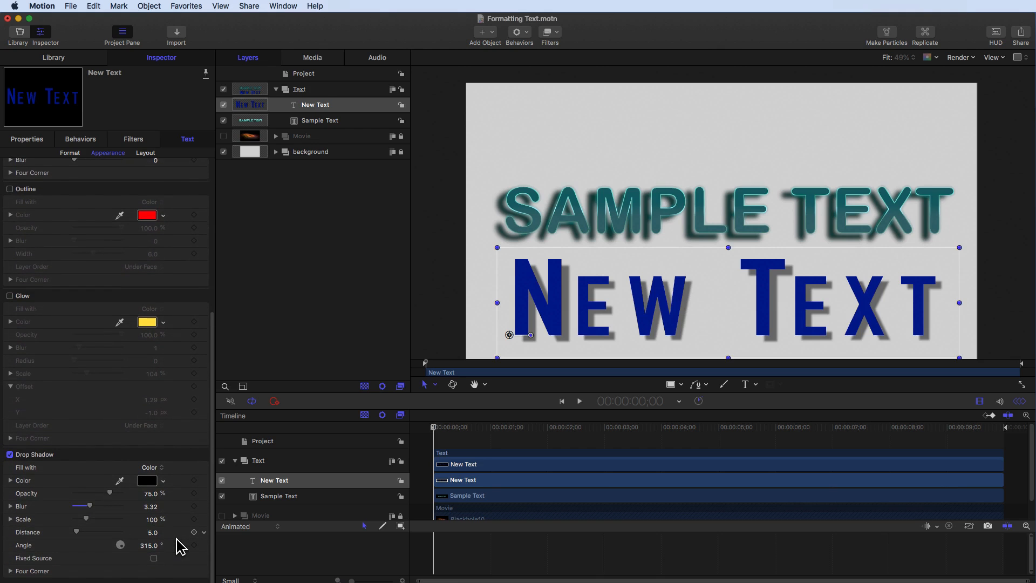
{"action": "scroll", "coordinate": [198, 544], "scroll_direction": "up", "scroll_amount": 1}
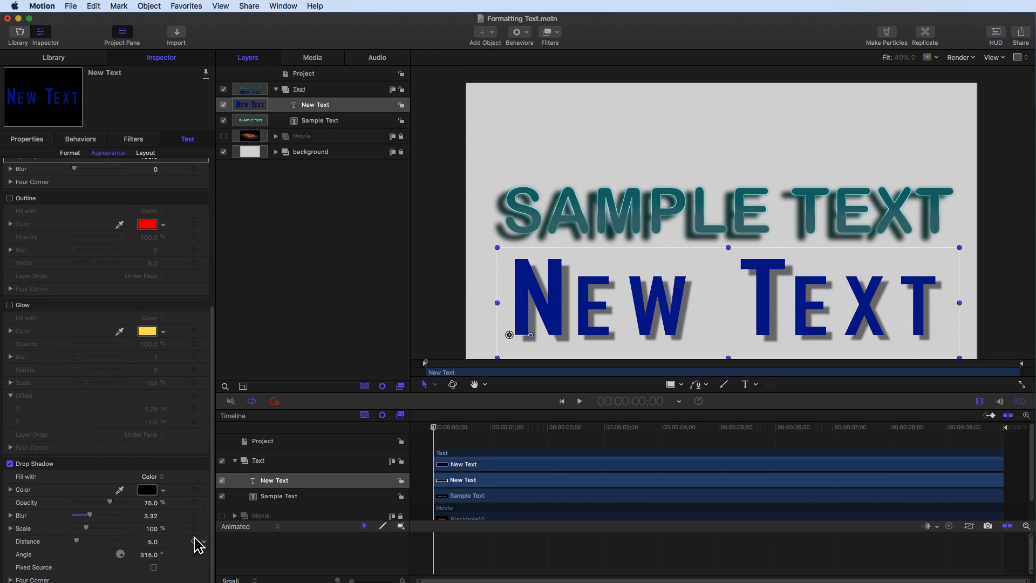
{"action": "left_click", "coordinate": [11, 464]}
Step: Change the fill of New Text's face from Color to Texture
{"action": "scroll", "coordinate": [155, 354], "scroll_direction": "up", "scroll_amount": 10}
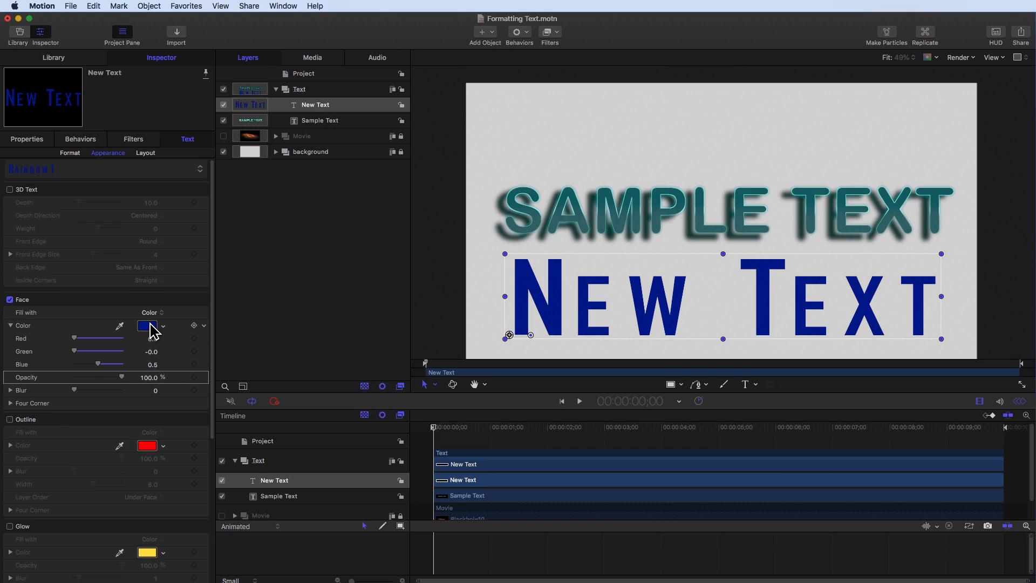
{"action": "left_click", "coordinate": [146, 325]}
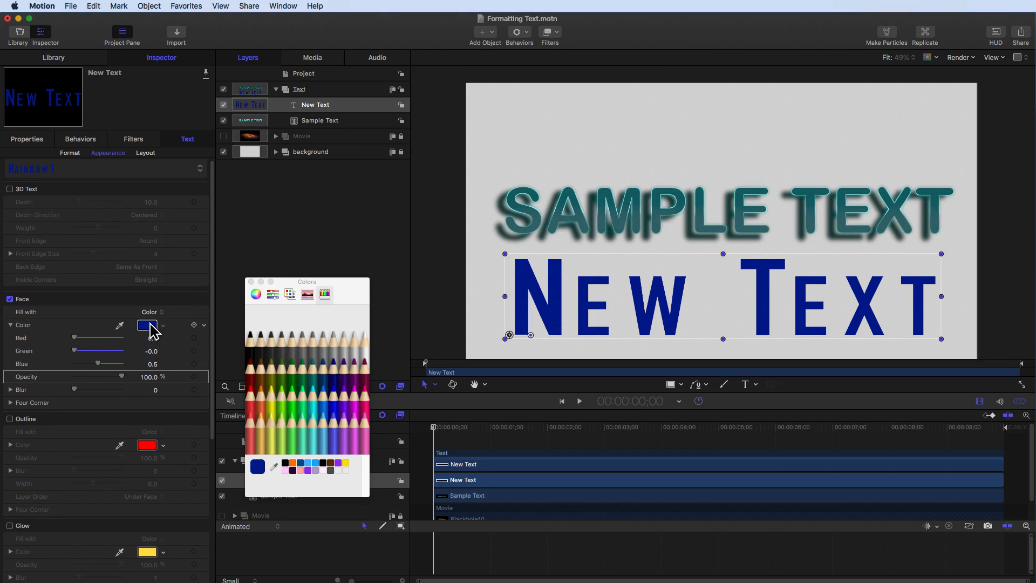
{"action": "left_click", "coordinate": [151, 312]}
{"action": "left_click", "coordinate": [252, 282]}
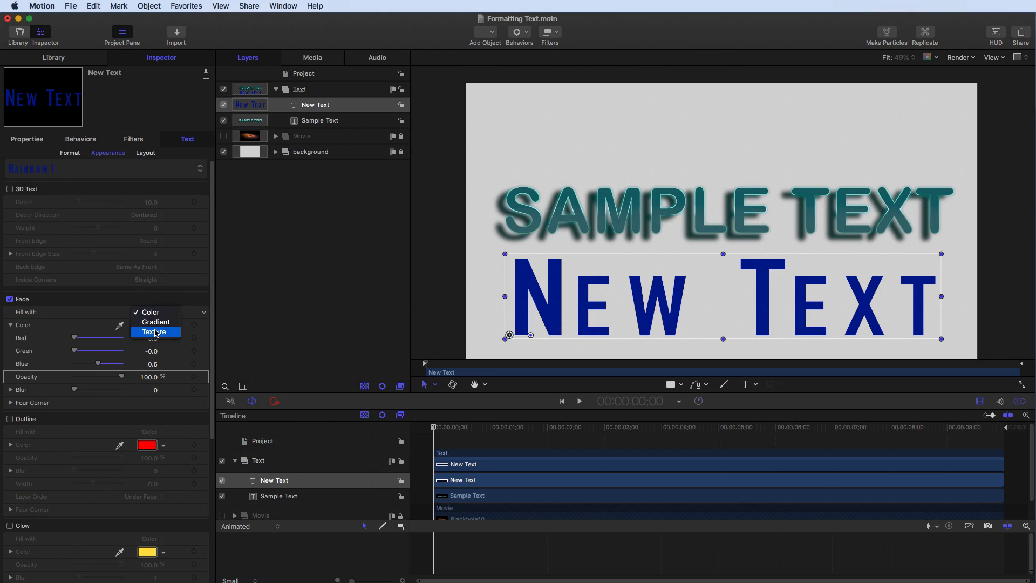
{"action": "left_click", "coordinate": [155, 332]}
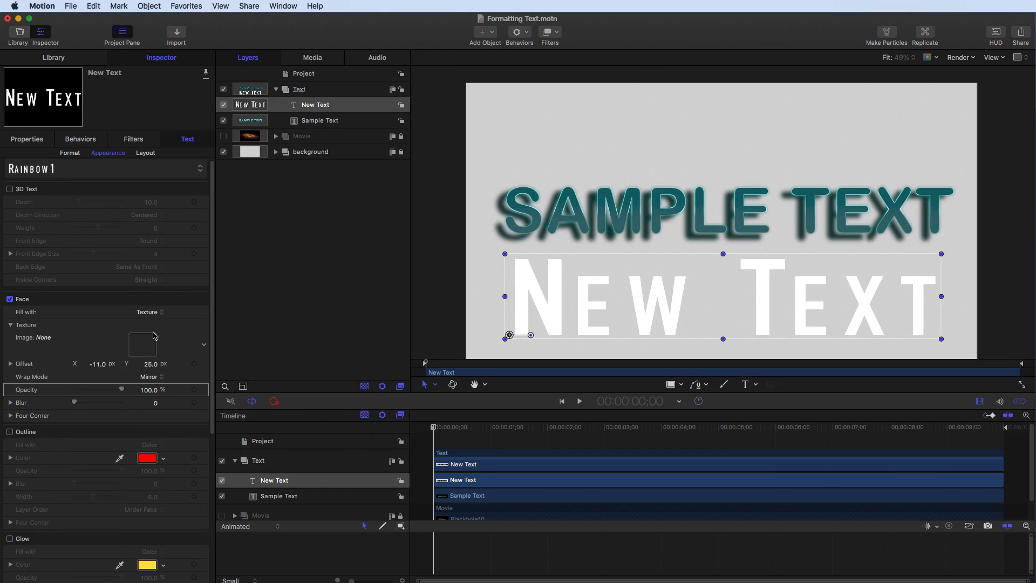
{"action": "left_click", "coordinate": [147, 348]}
Step: Create a new group in the project and rename it Images
{"action": "left_click", "coordinate": [274, 179]}
{"action": "right_click", "coordinate": [275, 181]}
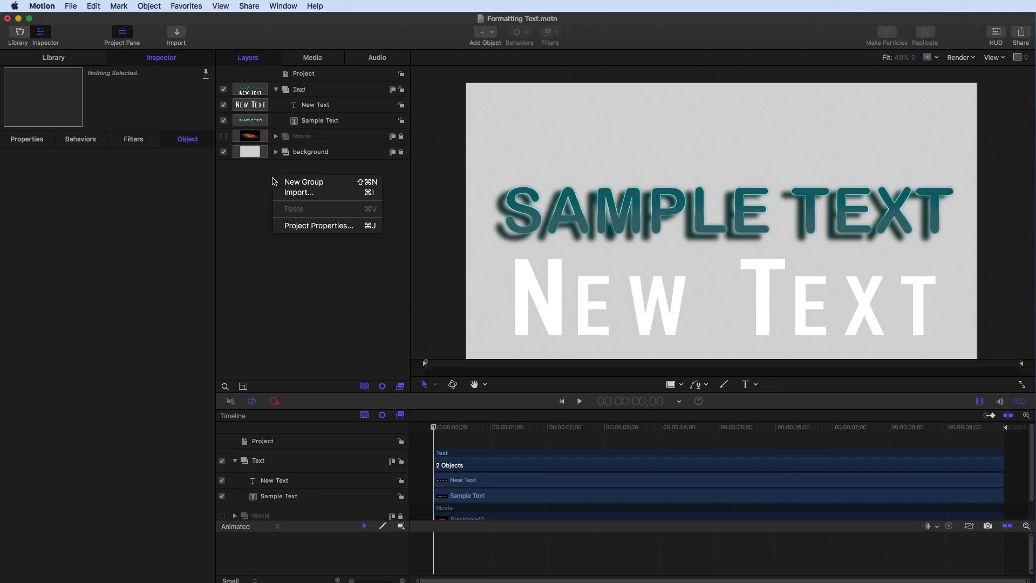
{"action": "left_click", "coordinate": [292, 183]}
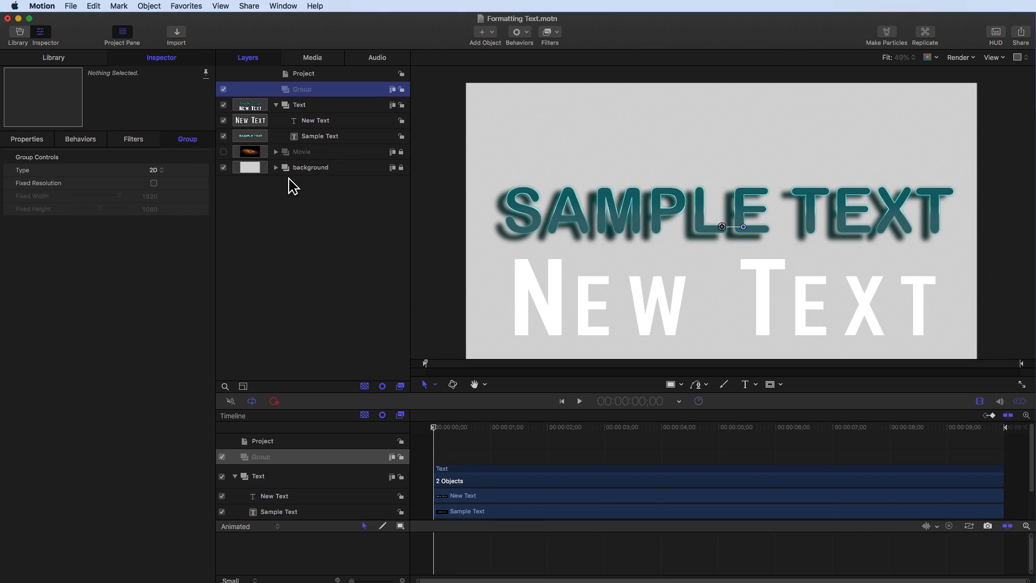
{"action": "double_click", "coordinate": [300, 89]}
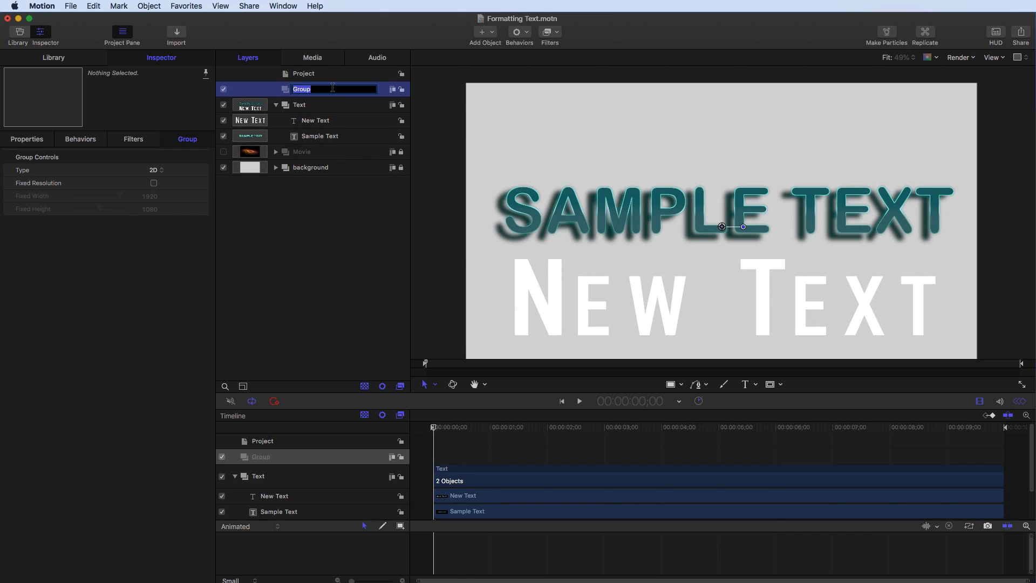
{"action": "type", "text": "Images"}
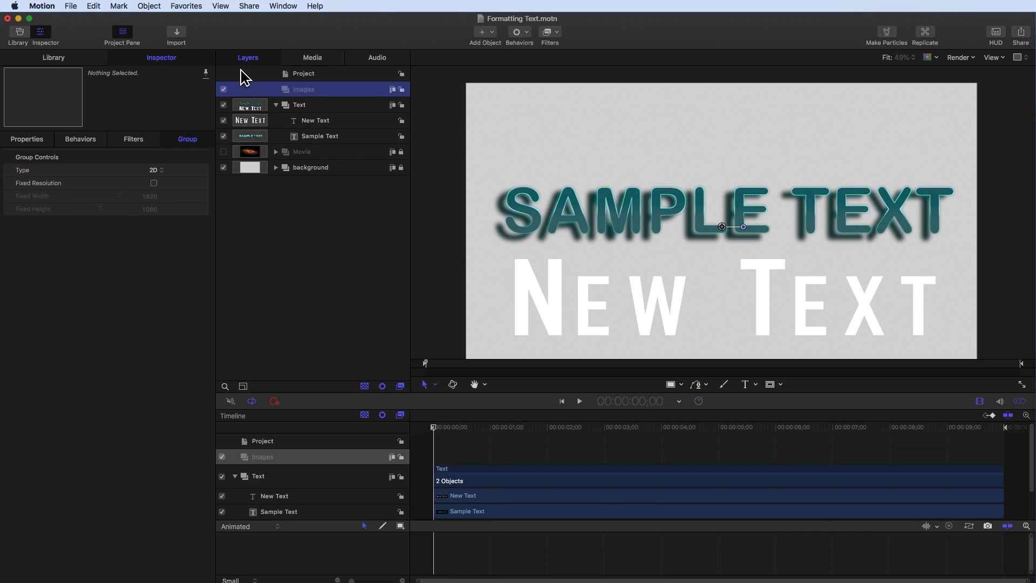
Step: Import Pattern057.jpg from the Replicator project's images folder into the Images group
{"action": "key", "text": "super+i"}
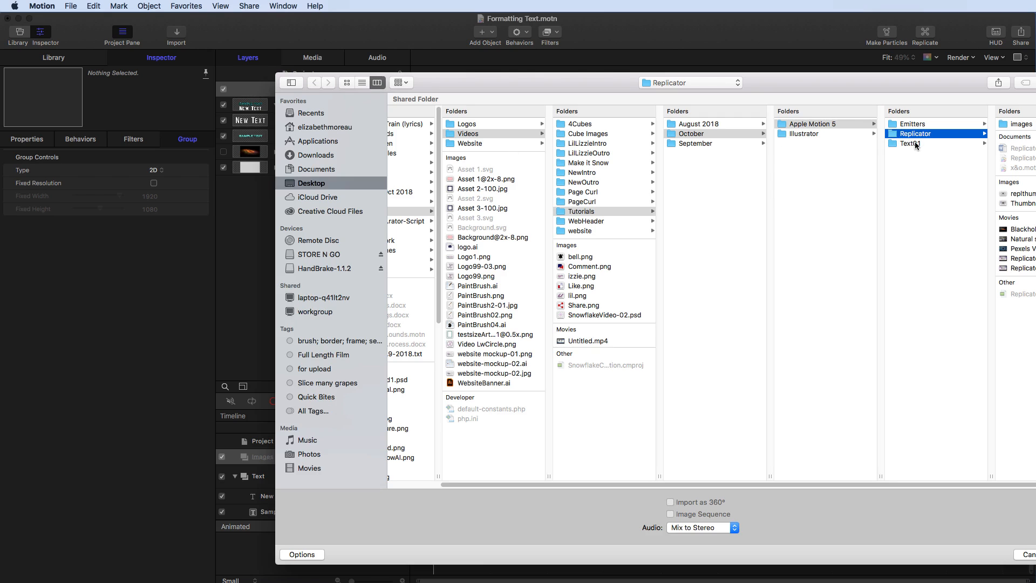
{"action": "left_click_drag", "start_coordinate": [945, 86], "coordinate": [740, 86]}
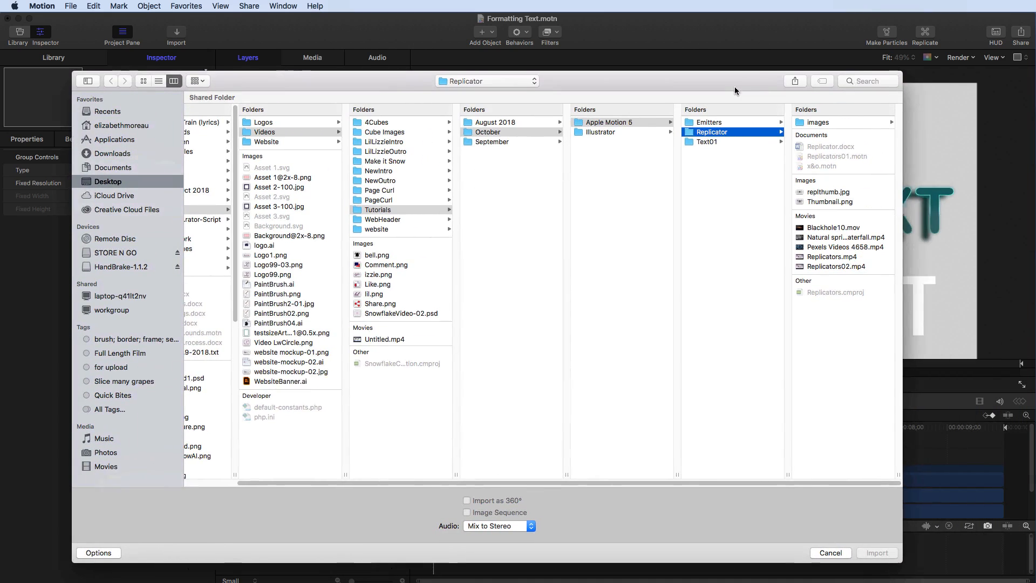
{"action": "left_click", "coordinate": [835, 123]}
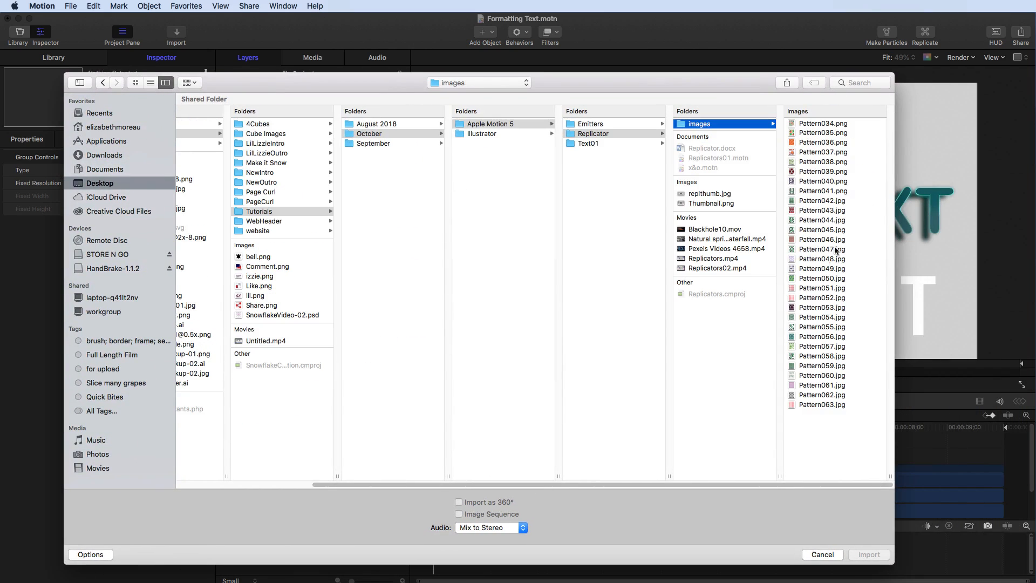
{"action": "left_click", "coordinate": [809, 278]}
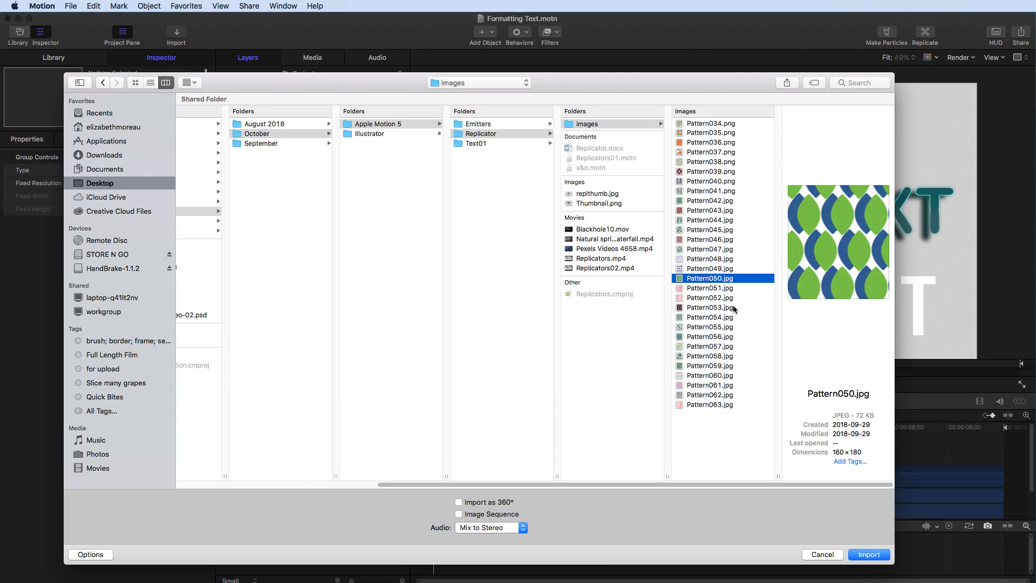
{"action": "left_click", "coordinate": [705, 299]}
{"action": "left_click", "coordinate": [695, 347]}
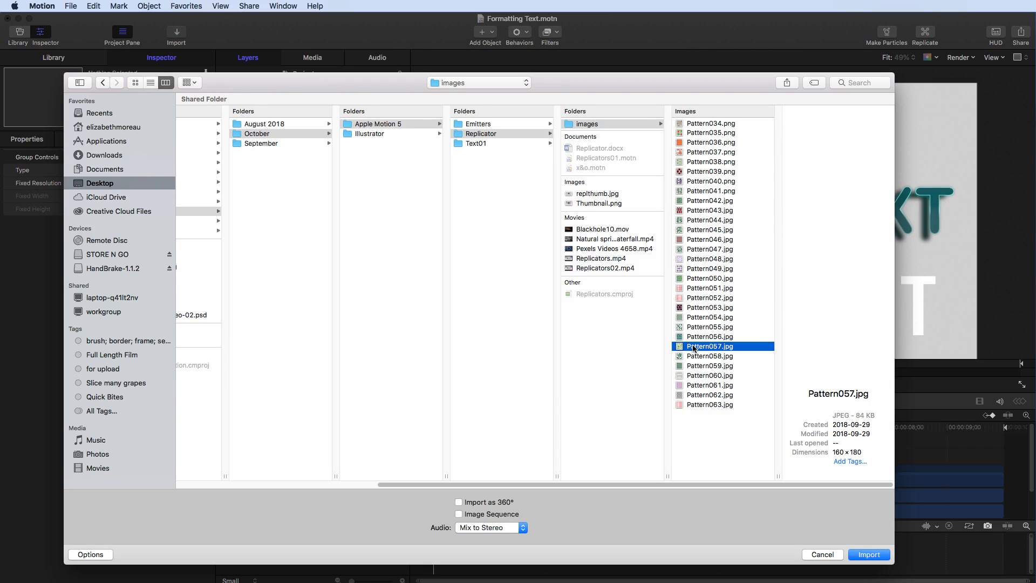
{"action": "left_click", "coordinate": [866, 557]}
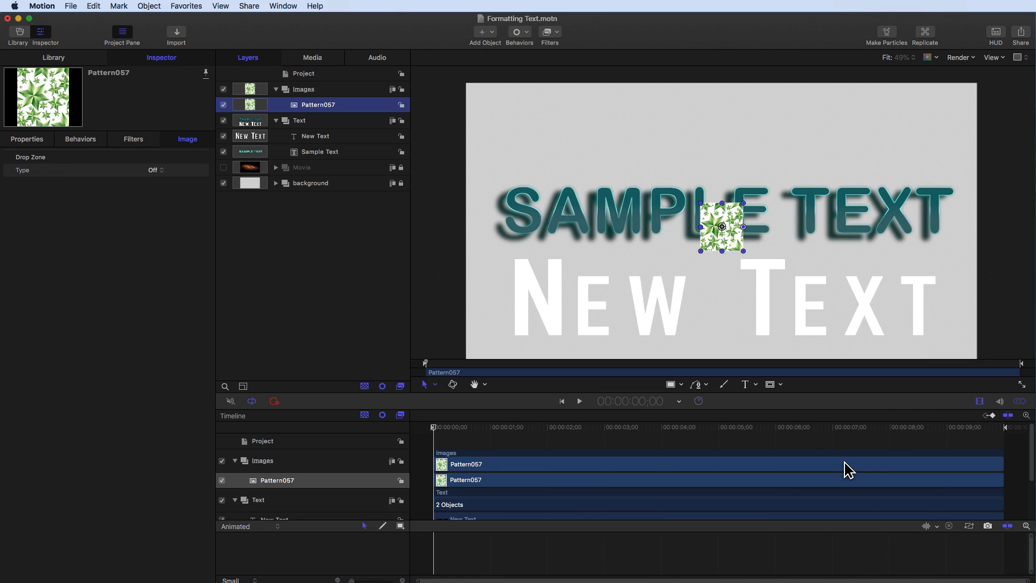
Step: Hide the Pattern057 layer and assign it as the texture image for New Text's face
{"action": "left_click", "coordinate": [223, 105]}
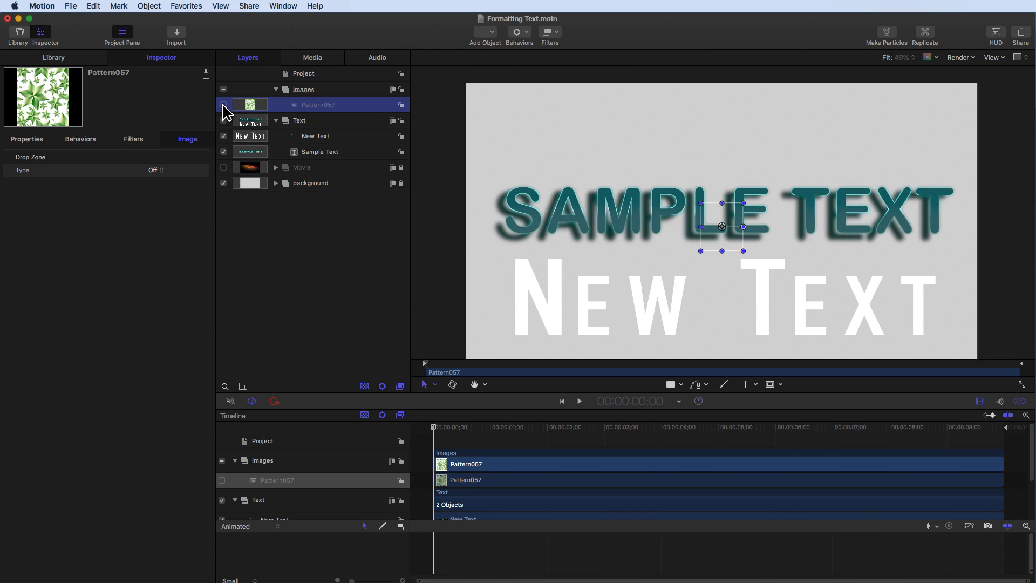
{"action": "left_click", "coordinate": [327, 138]}
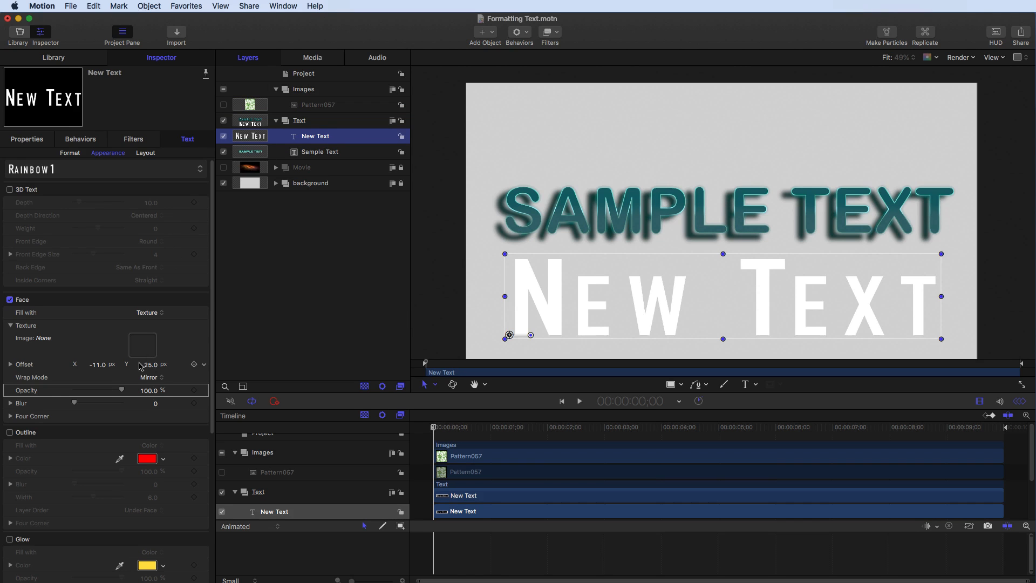
{"action": "left_click_drag", "start_coordinate": [305, 109], "coordinate": [140, 346]}
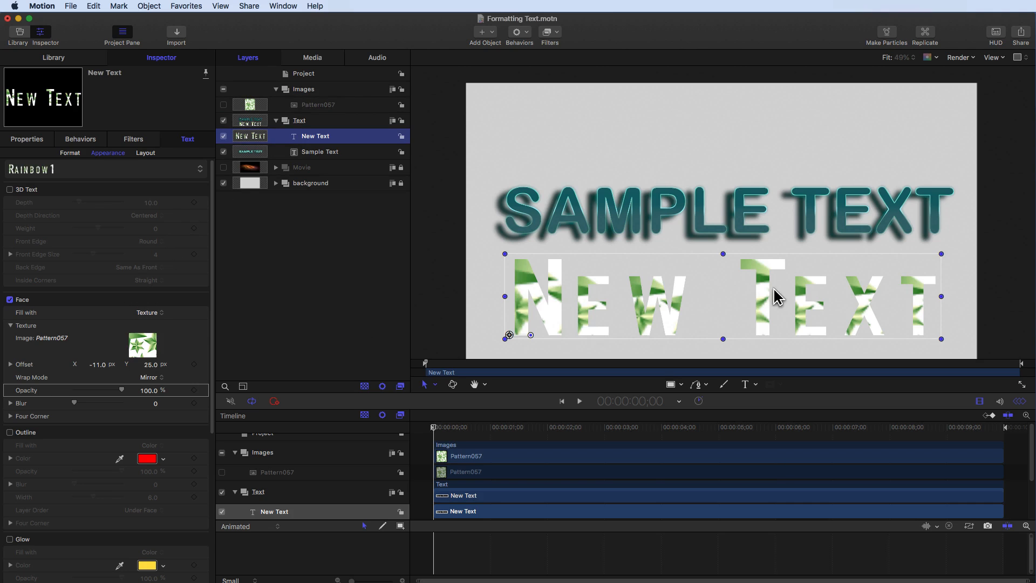
{"action": "scroll", "coordinate": [637, 312], "scroll_direction": "down", "scroll_amount": 1}
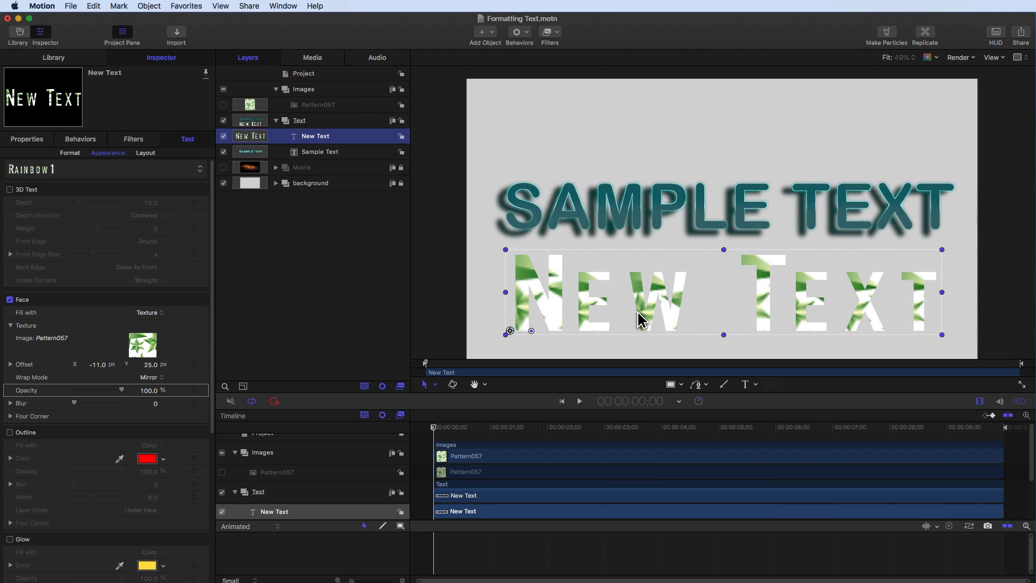
{"action": "scroll", "coordinate": [638, 312], "scroll_direction": "up", "scroll_amount": 1}
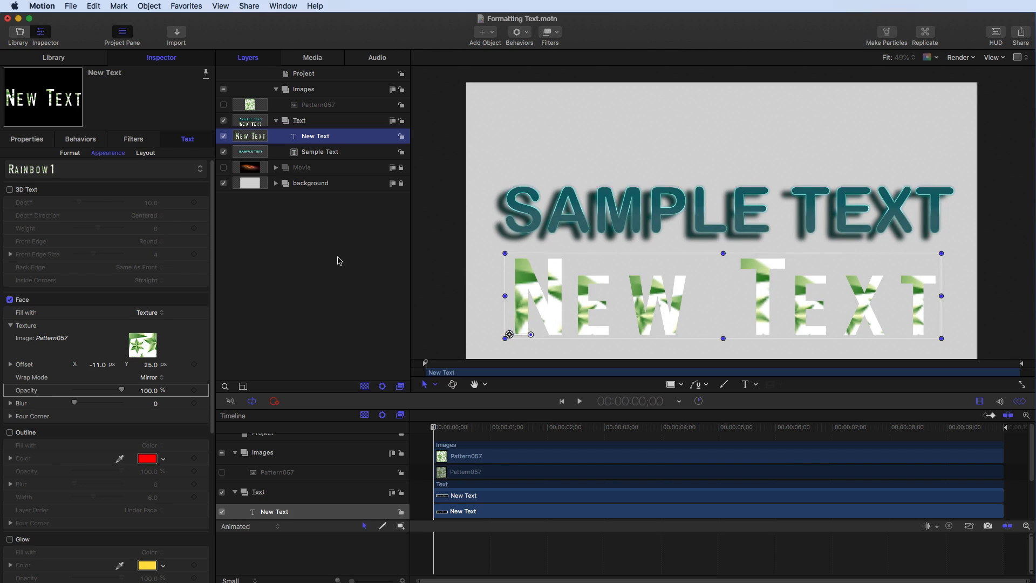
Step: Collapse the Images group, expand and unlock the Movie group, and assign its Blackhole10 clip as New Text's face texture
{"action": "left_click", "coordinate": [276, 121]}
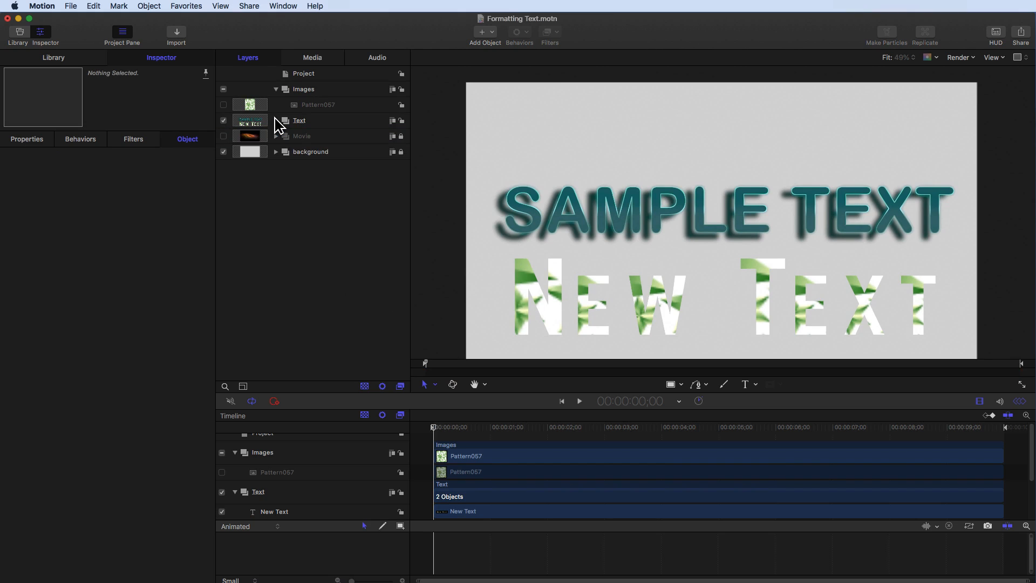
{"action": "left_click", "coordinate": [276, 121]}
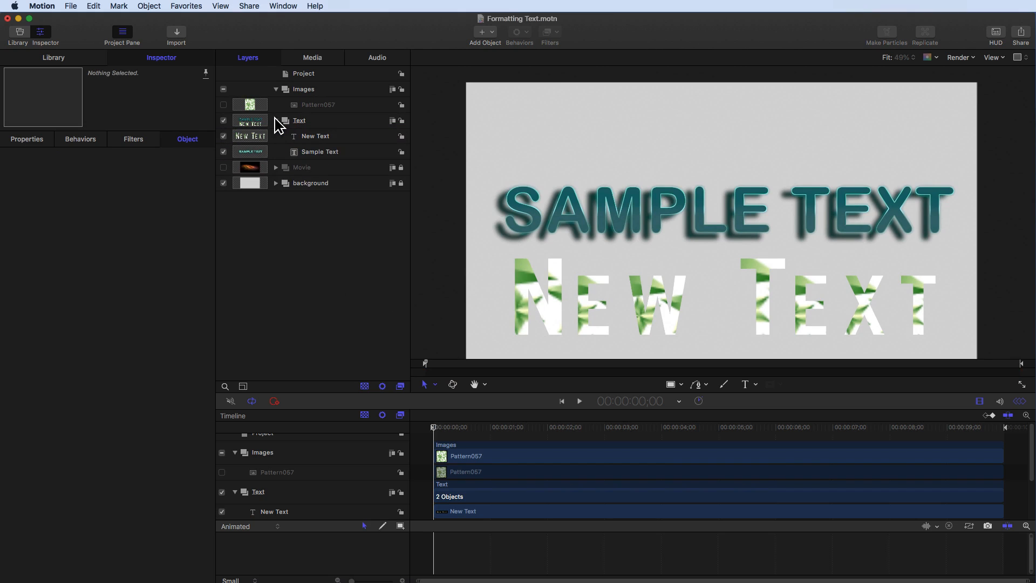
{"action": "left_click", "coordinate": [277, 90]}
{"action": "left_click", "coordinate": [275, 153]}
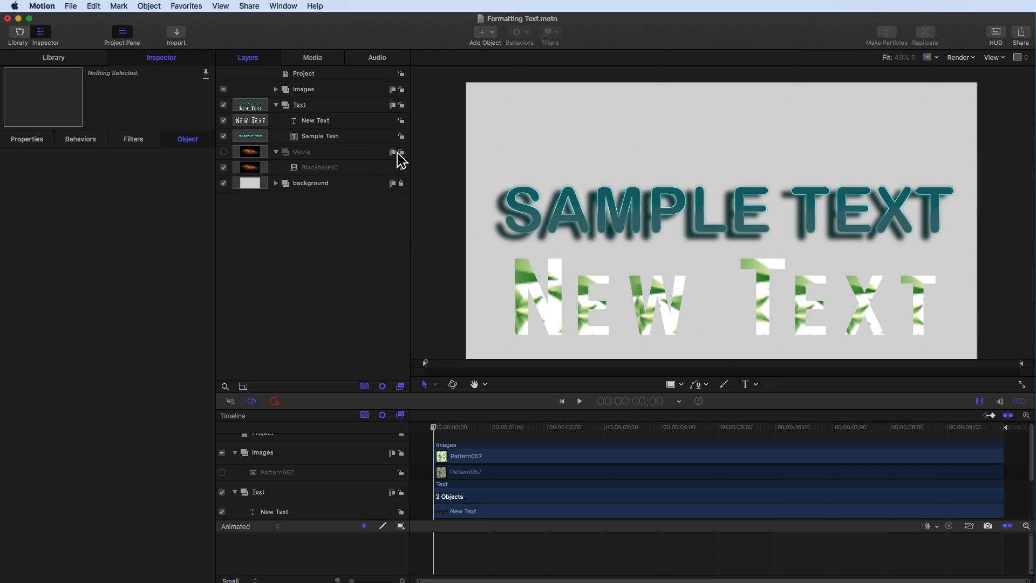
{"action": "left_click", "coordinate": [329, 120]}
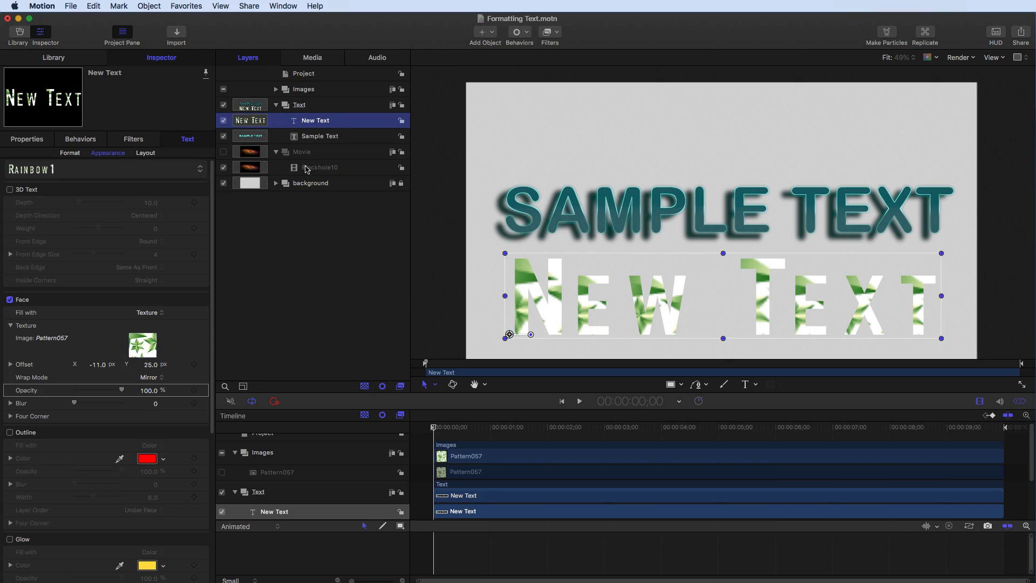
{"action": "left_click_drag", "start_coordinate": [314, 169], "coordinate": [150, 353]}
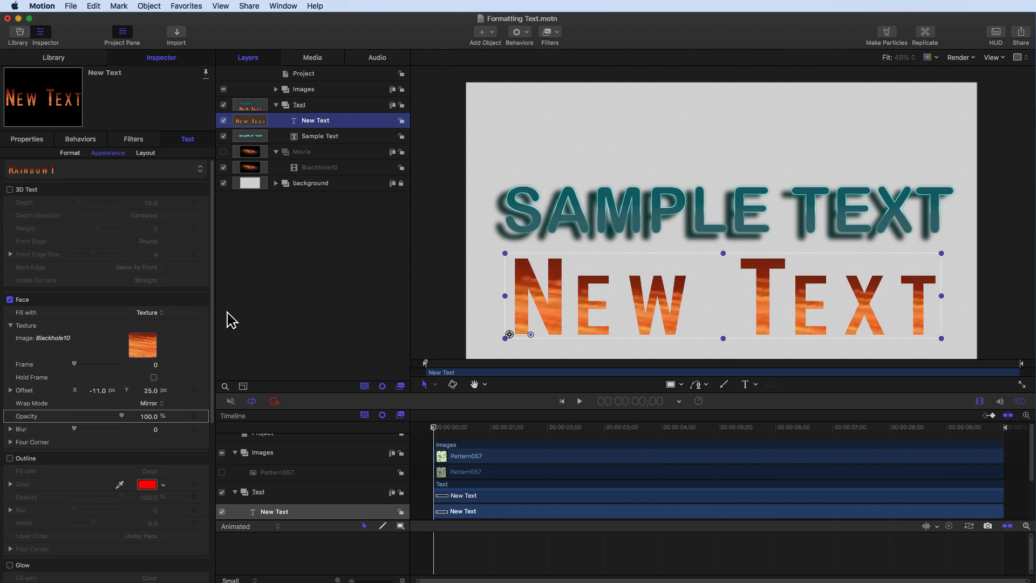
Step: Play the project to preview the movie texture on New Text, and return the playhead to the start
{"action": "left_click", "coordinate": [301, 303]}
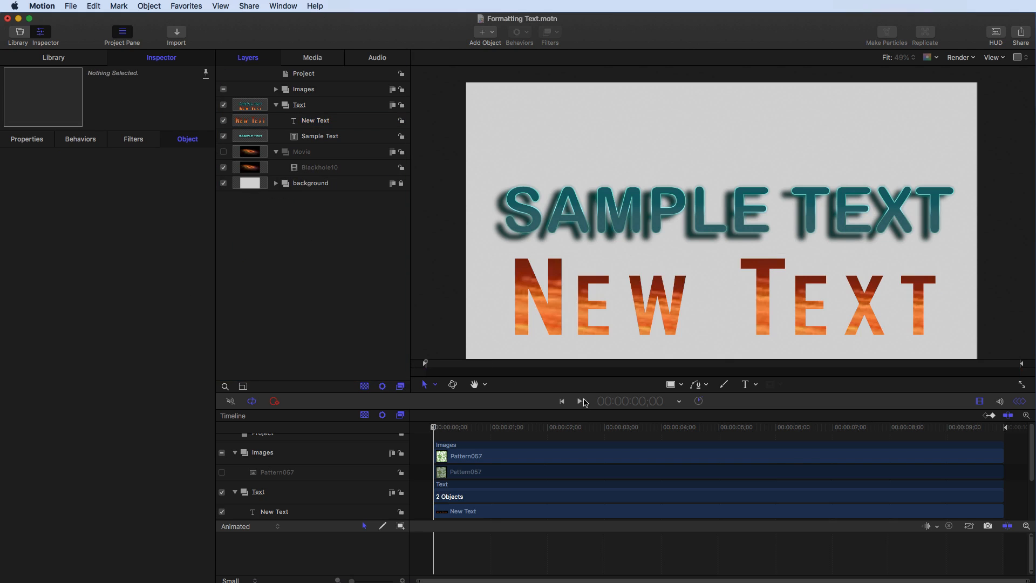
{"action": "left_click", "coordinate": [580, 402]}
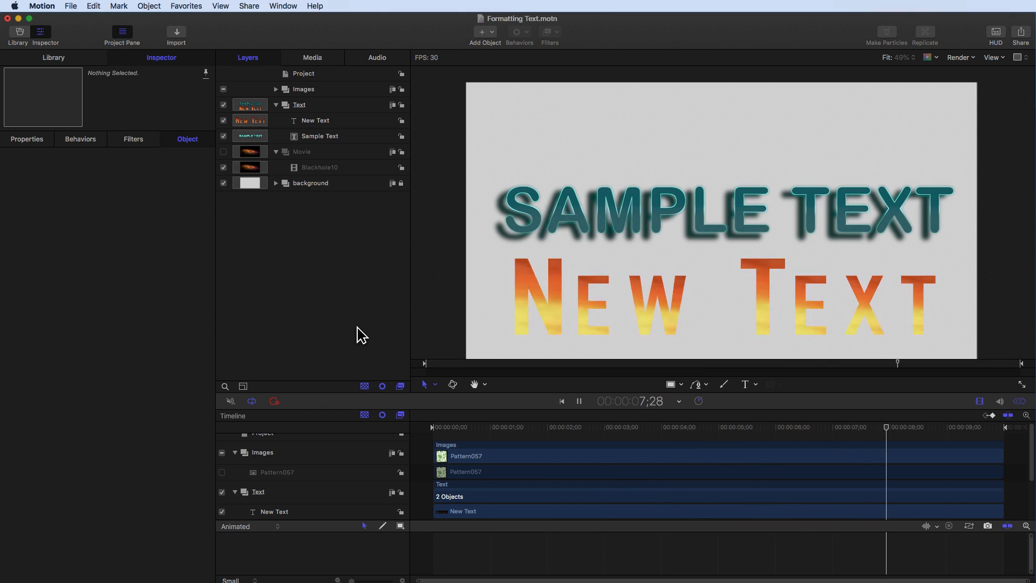
{"action": "left_click", "coordinate": [579, 401]}
{"action": "left_click", "coordinate": [563, 401]}
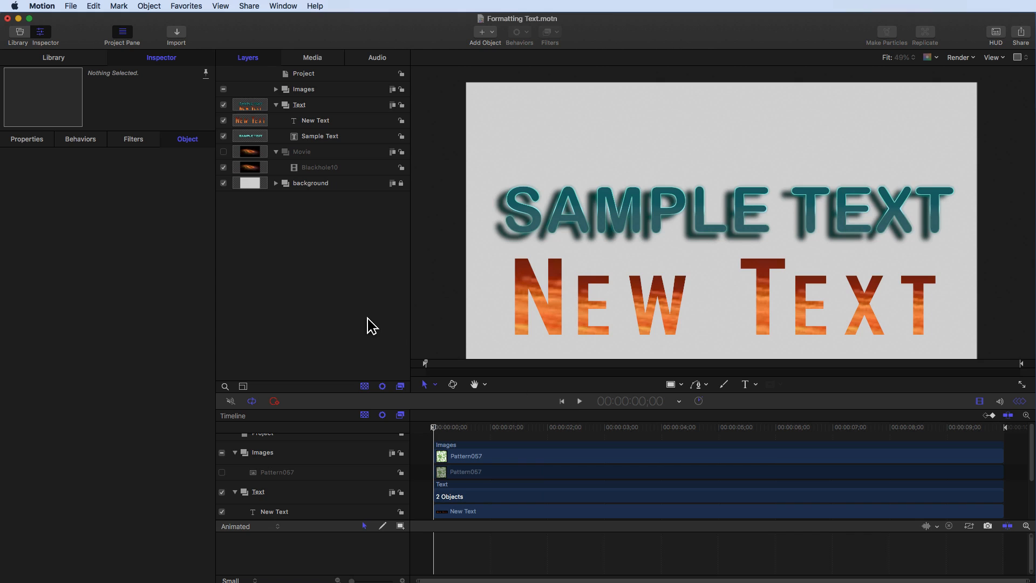